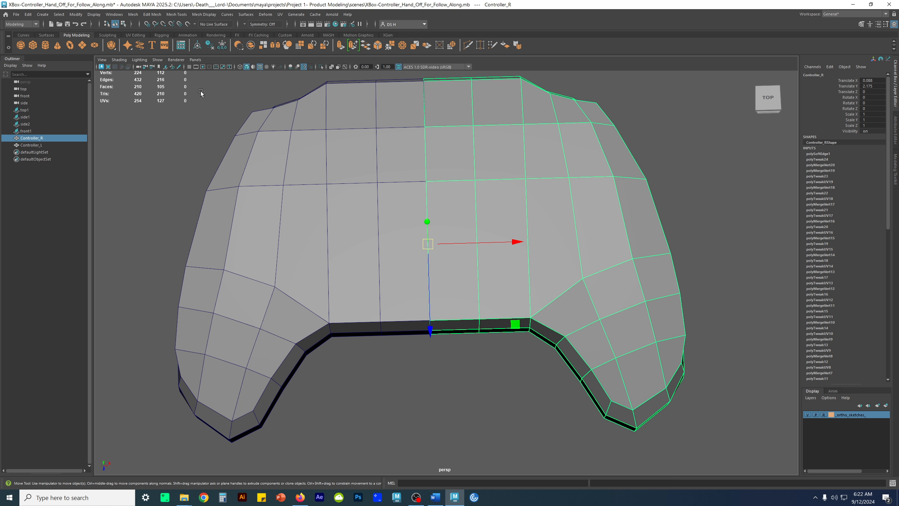
# Delete the construction history of Controller_R and try to freeze its transformations
pyautogui.click(208, 44)
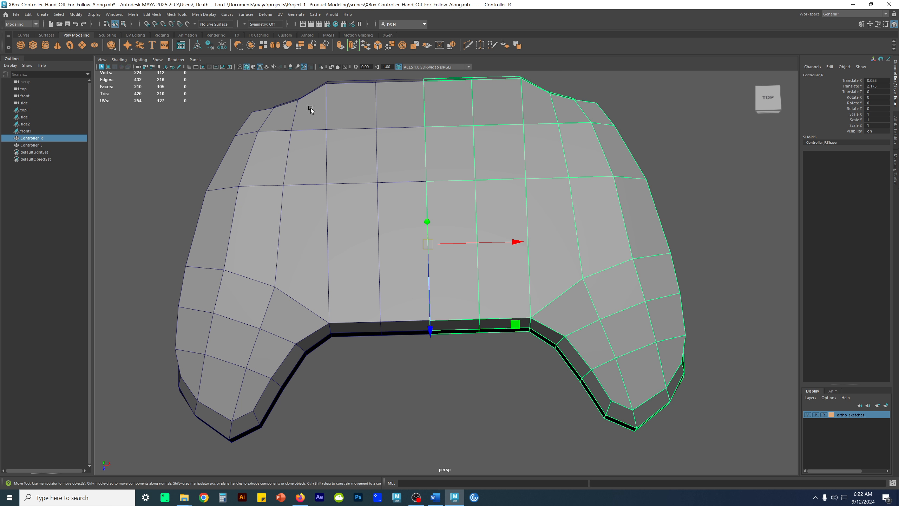
pyautogui.click(221, 46)
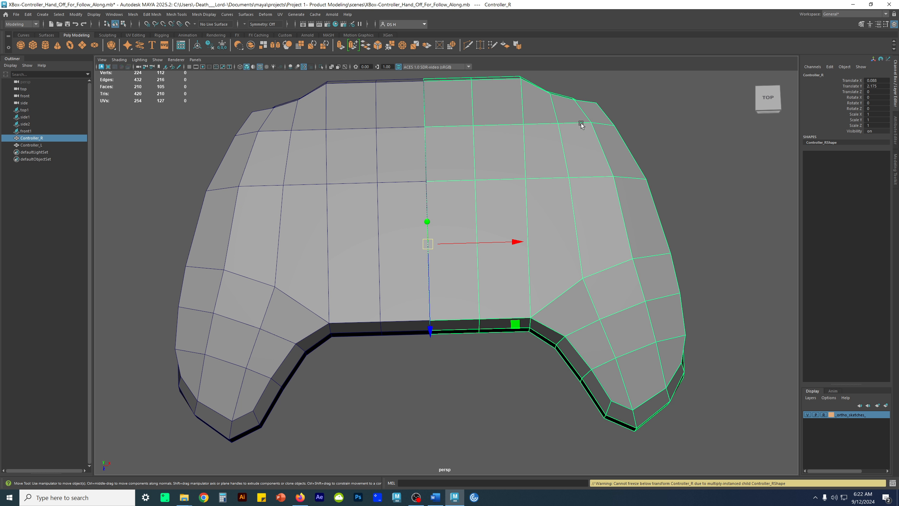
# Switch to the top view and select all vertices of the right half along the centre seam
pyautogui.click(333, 238)
pyautogui.scroll(5, 522, 230)
pyautogui.press('space')
pyautogui.press('space')
pyautogui.keyDown('alt'); pyautogui.moveTo(371, 203); pyautogui.dragTo(626, 308, button='middle'); pyautogui.keyUp('alt')
pyautogui.keyDown('alt'); pyautogui.moveTo(352, 166); pyautogui.dragTo(497, 270, button='middle'); pyautogui.keyUp('alt')
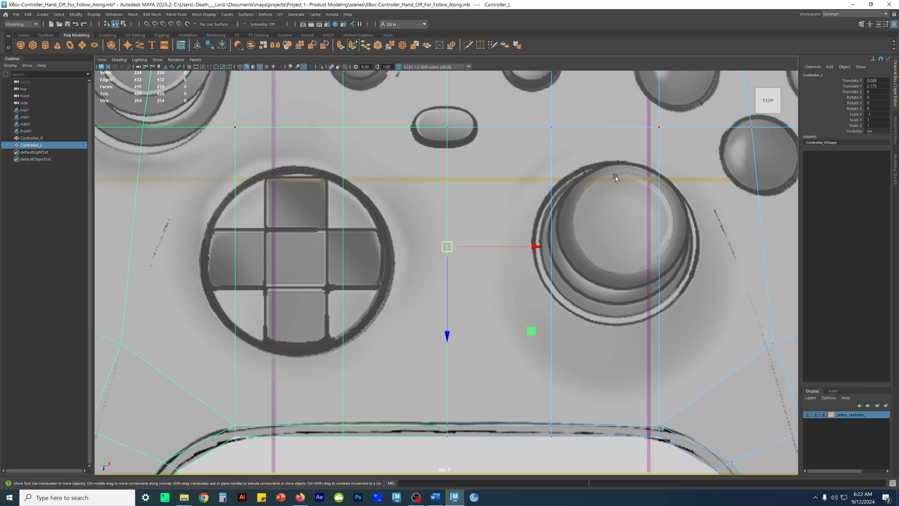
pyautogui.press('a')
pyautogui.click(540, 172)
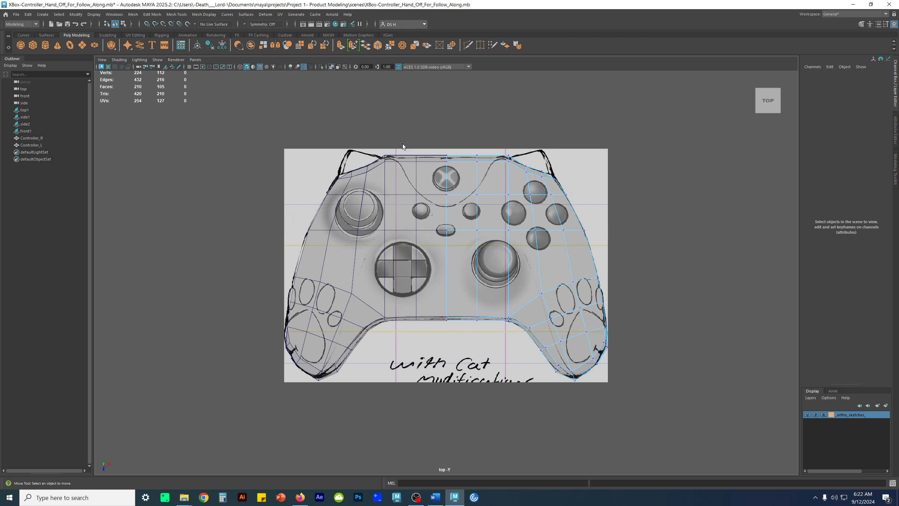
pyautogui.moveTo(440, 174); pyautogui.dragTo(455, 341)
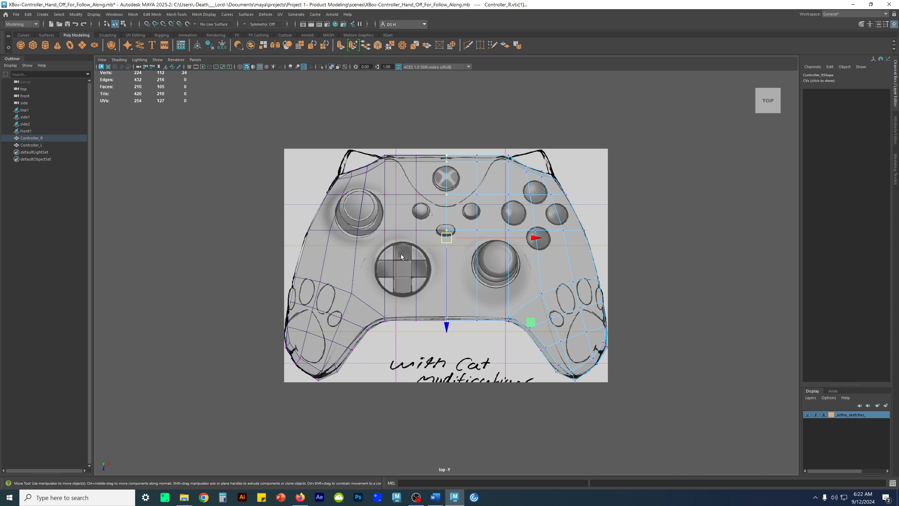
# Display the grid in the top view to compare the centre seam with the grid's centre line
pyautogui.scroll(2, 401, 256)
pyautogui.keyDown('alt'); pyautogui.moveTo(296, 90); pyautogui.dragTo(294, 233, button='middle'); pyautogui.keyUp('alt')
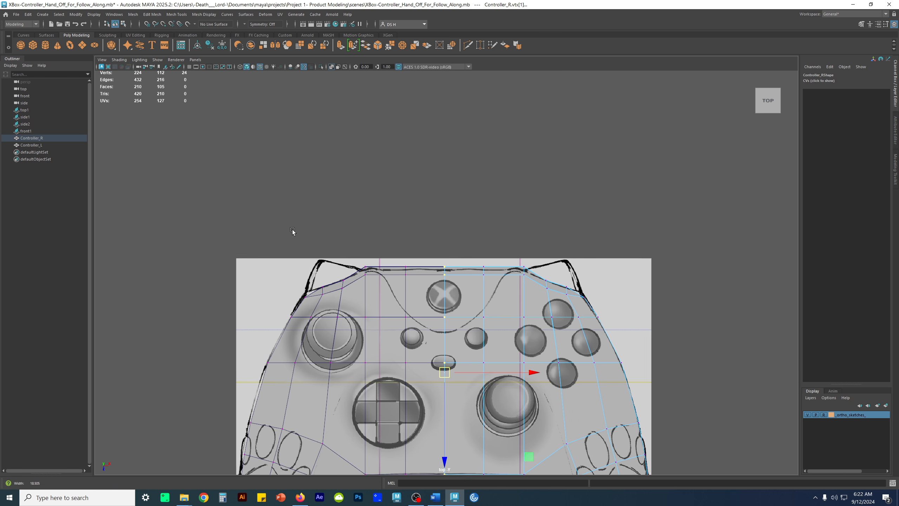
pyautogui.scroll(2, 293, 233)
pyautogui.click(188, 67)
pyautogui.keyDown('alt'); pyautogui.moveTo(427, 346); pyautogui.dragTo(390, 225, button='middle'); pyautogui.keyUp('alt')
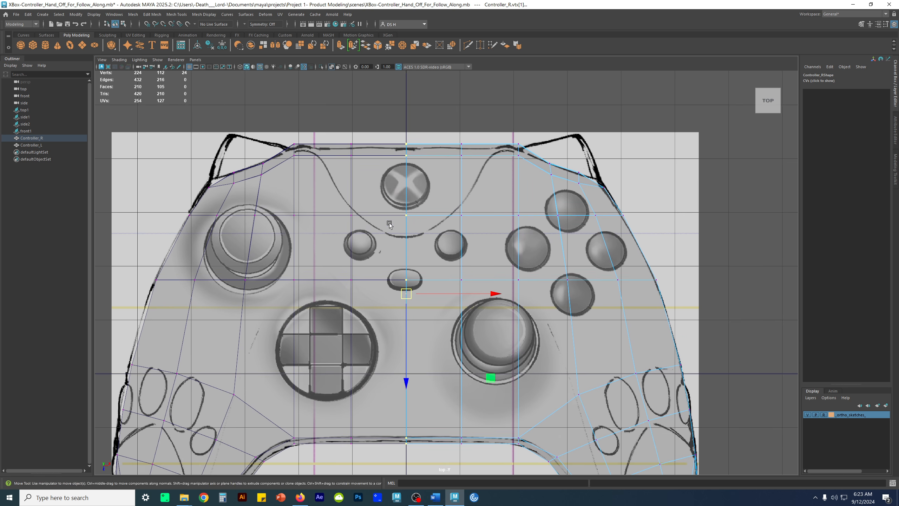
pyautogui.scroll(4, 390, 225)
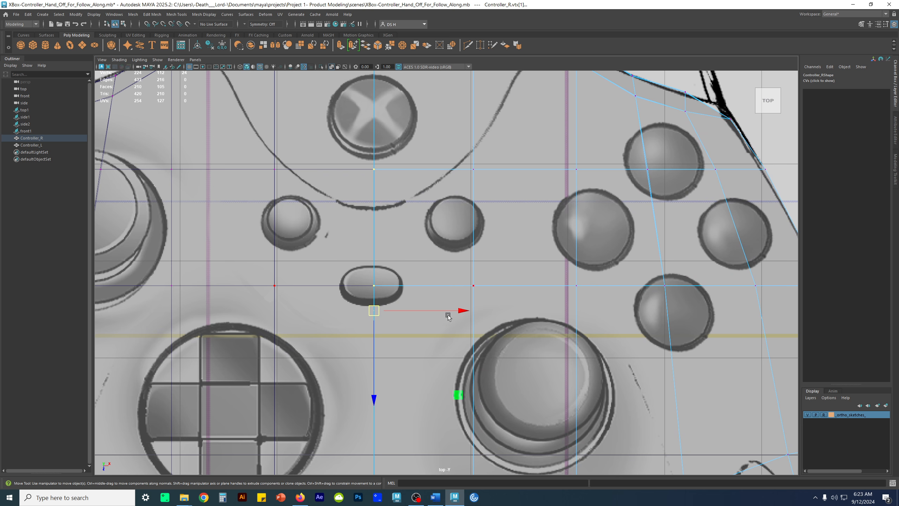
pyautogui.scroll(-1, 464, 305)
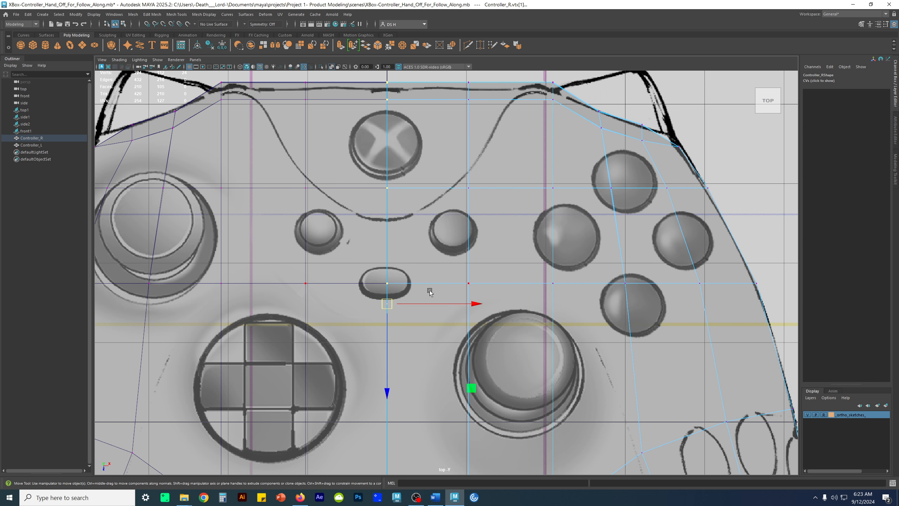
# Select the seam vertices at the small oval button and snap them to the centre grid line in X
pyautogui.keyDown('alt'); pyautogui.moveTo(427, 290); pyautogui.dragTo(508, 299, button='right'); pyautogui.keyUp('alt')
pyautogui.moveTo(311, 280); pyautogui.dragTo(366, 299)
pyautogui.keyDown('alt'); pyautogui.moveTo(237, 254); pyautogui.dragTo(424, 230, button='middle'); pyautogui.keyUp('alt')
pyautogui.keyDown('alt'); pyautogui.moveTo(424, 231); pyautogui.dragTo(691, 301, button='right'); pyautogui.keyUp('alt')
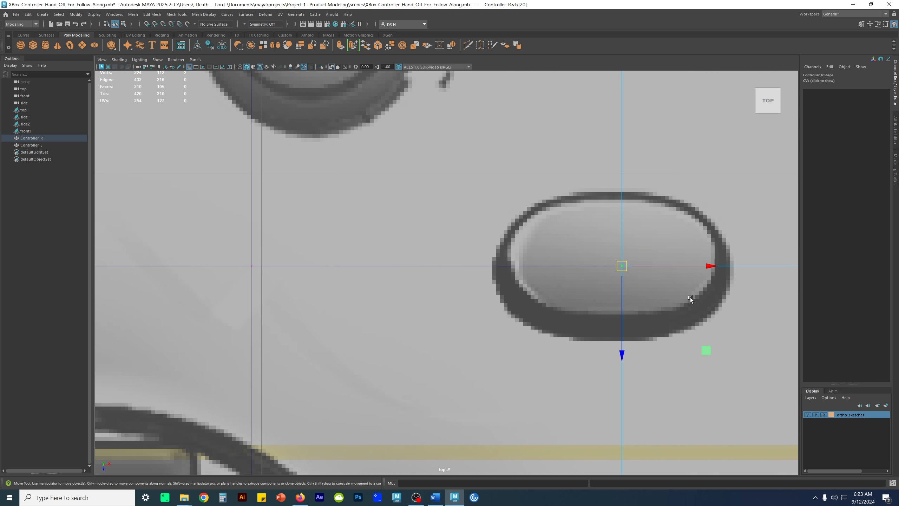
pyautogui.keyDown('alt'); pyautogui.moveTo(691, 301); pyautogui.dragTo(548, 267, button='middle'); pyautogui.keyUp('alt')
pyautogui.moveTo(529, 250); pyautogui.dragTo(546, 250)
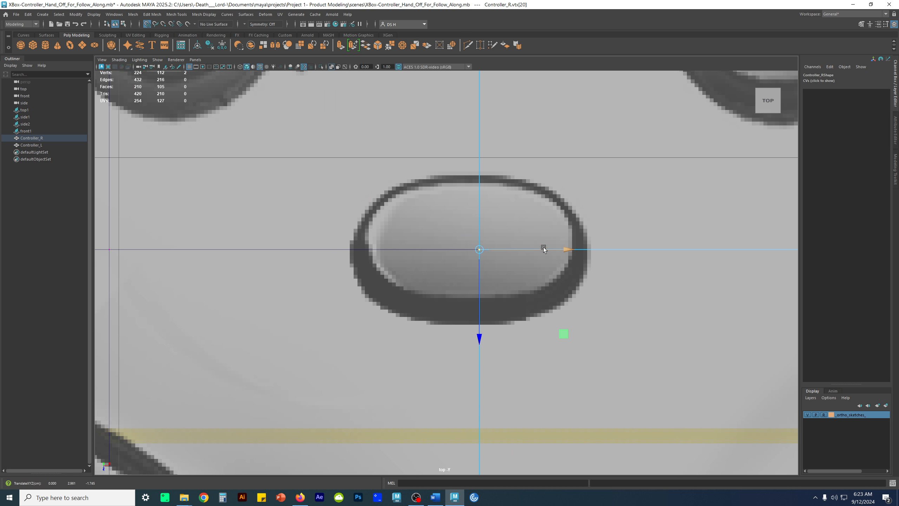
# Snap the remaining seam vertices of the right half to the centre grid line and return to object selection
pyautogui.keyDown('alt'); pyautogui.moveTo(525, 172); pyautogui.dragTo(497, 387, button='middle'); pyautogui.keyUp('alt')
pyautogui.keyDown('alt'); pyautogui.moveTo(504, 322); pyautogui.dragTo(496, 496, button='middle'); pyautogui.keyUp('alt')
pyautogui.moveTo(494, 171)
pyautogui.keyDown('alt'); pyautogui.mouseDown(button='middle')
pyautogui.moveTo(488, 394)
pyautogui.moveTo(483, 347)
pyautogui.mouseUp(button='middle'); pyautogui.keyUp('alt')
pyautogui.keyDown('alt'); pyautogui.moveTo(442, 260); pyautogui.dragTo(594, 191, button='right'); pyautogui.keyUp('alt')
pyautogui.moveTo(440, 139); pyautogui.dragTo(415, 127)
pyautogui.press('x')
pyautogui.moveTo(472, 129); pyautogui.dragTo(438, 121)
pyautogui.click(446, 121)
pyautogui.press('x')
pyautogui.press('a')
pyautogui.moveTo(567, 217); pyautogui.dragTo(609, 192, button='right')
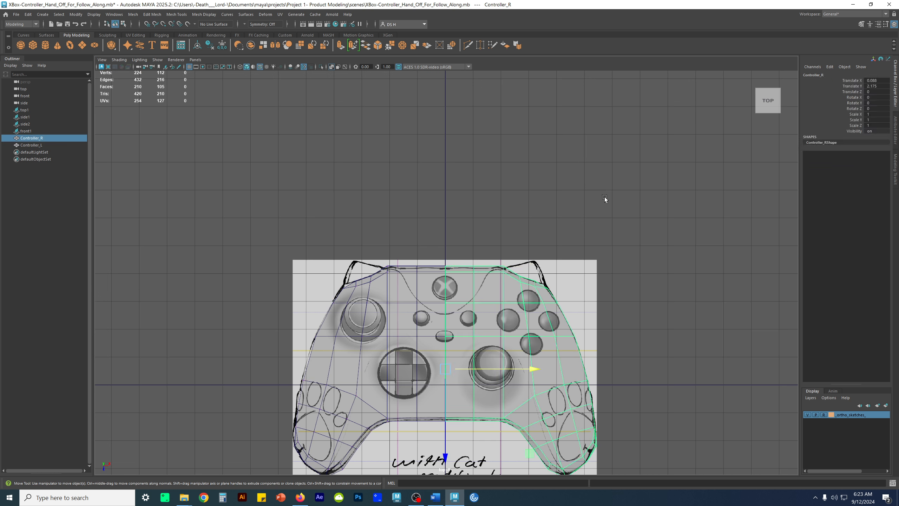
pyautogui.press('space')
pyautogui.press('space')
pyautogui.press('a')
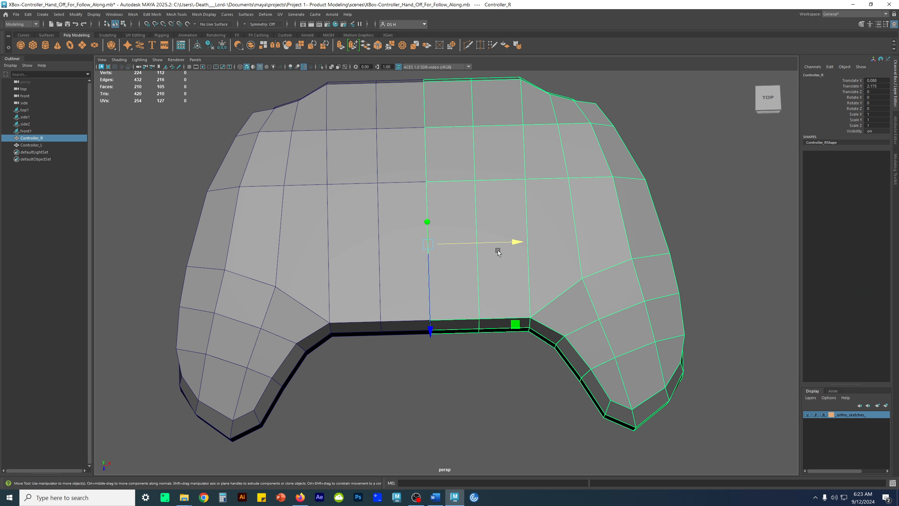
pyautogui.keyDown('alt'); pyautogui.moveTo(631, 237); pyautogui.dragTo(536, 217); pyautogui.keyUp('alt')
pyautogui.keyDown('shift'); pyautogui.moveTo(536, 217); pyautogui.dragTo(492, 217, button='right'); pyautogui.keyUp('shift')
pyautogui.keyDown('alt'); pyautogui.moveTo(490, 291); pyautogui.dragTo(506, 257); pyautogui.keyUp('alt')
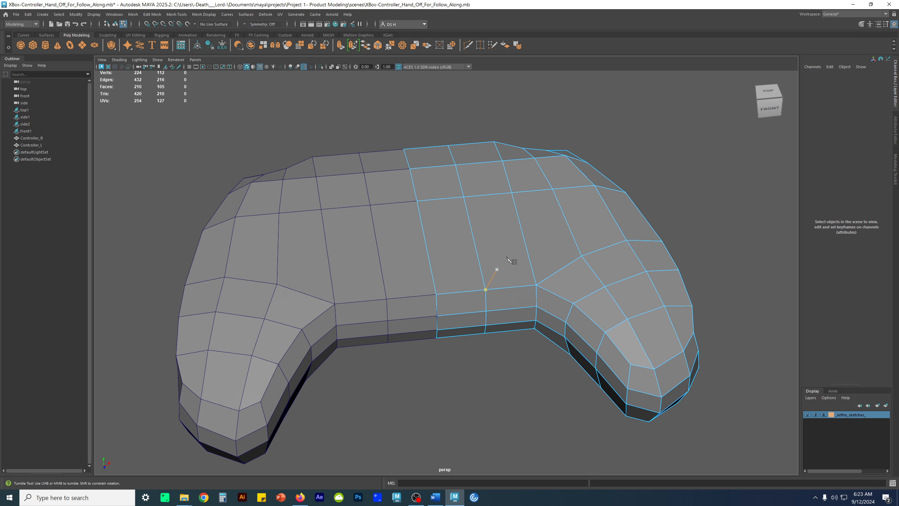
pyautogui.press('w')
pyautogui.press('space')
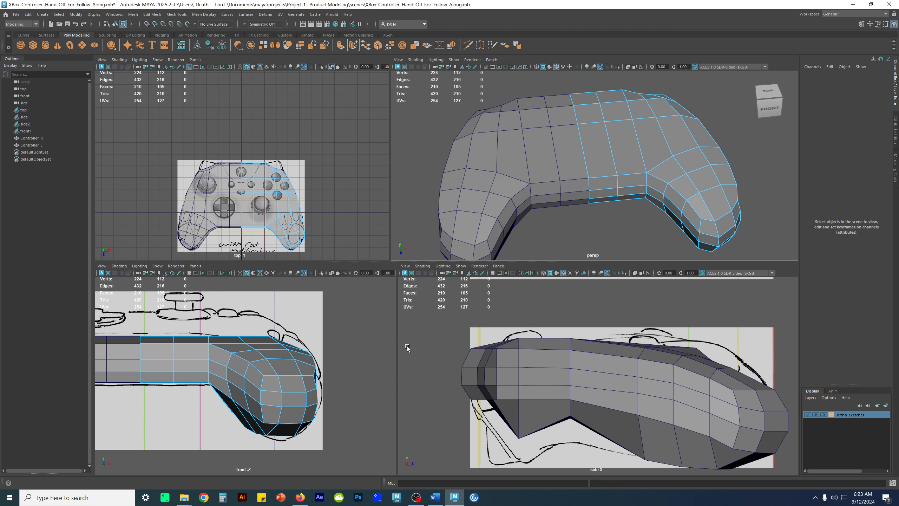
# Cut a new edge with Multi-Cut across the top of the right half, from the centre seam to the outer vertex above the grip
pyautogui.keyDown('alt'); pyautogui.moveTo(712, 155); pyautogui.dragTo(641, 170); pyautogui.keyUp('alt')
pyautogui.press('space')
pyautogui.moveTo(639, 241)
pyautogui.keyDown('alt'); pyautogui.mouseDown()
pyautogui.moveTo(570, 189)
pyautogui.moveTo(528, 213)
pyautogui.moveTo(521, 136)
pyautogui.moveTo(532, 206)
pyautogui.moveTo(615, 236)
pyautogui.moveTo(607, 238)
pyautogui.mouseUp(); pyautogui.keyUp('alt')
pyautogui.keyDown('alt'); pyautogui.moveTo(567, 228); pyautogui.dragTo(605, 259, button='middle'); pyautogui.keyUp('alt')
pyautogui.keyDown('shift'); pyautogui.rightClick(545, 225); pyautogui.keyUp('shift')
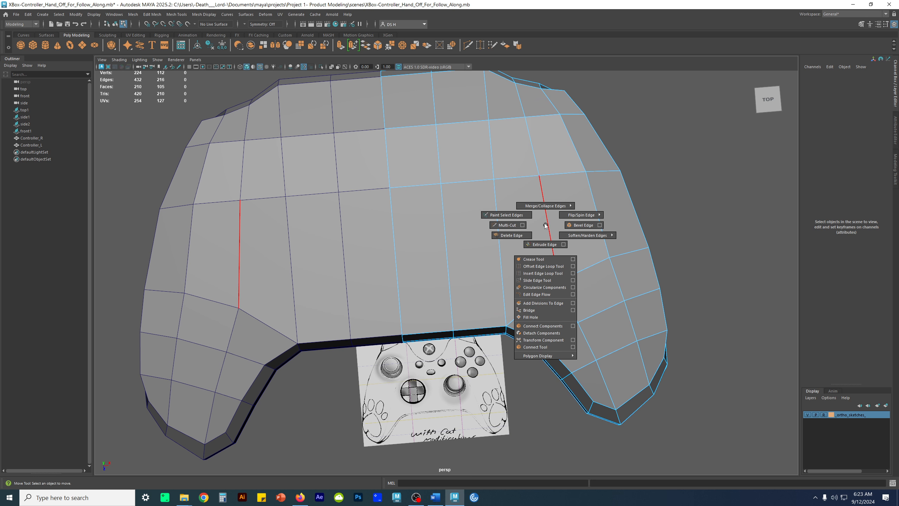
pyautogui.click(507, 225)
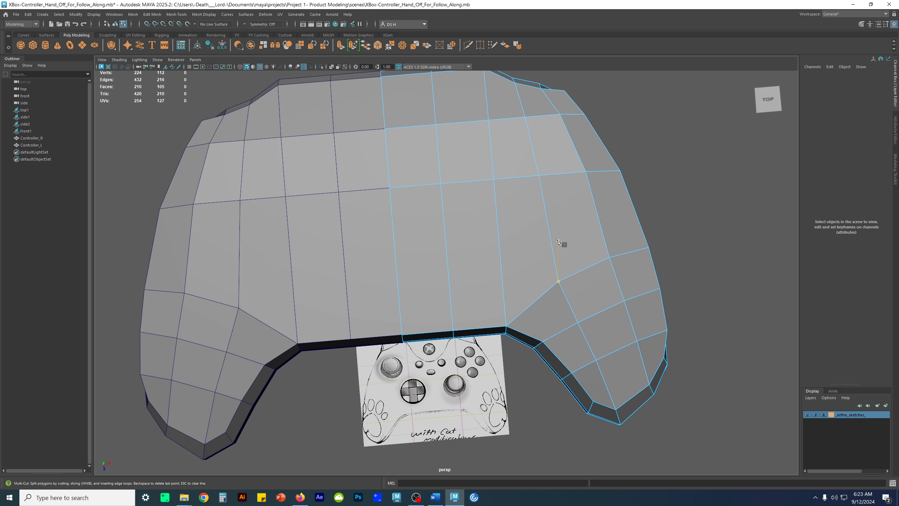
pyautogui.click(400, 301)
pyautogui.click(452, 293)
pyautogui.click(503, 279)
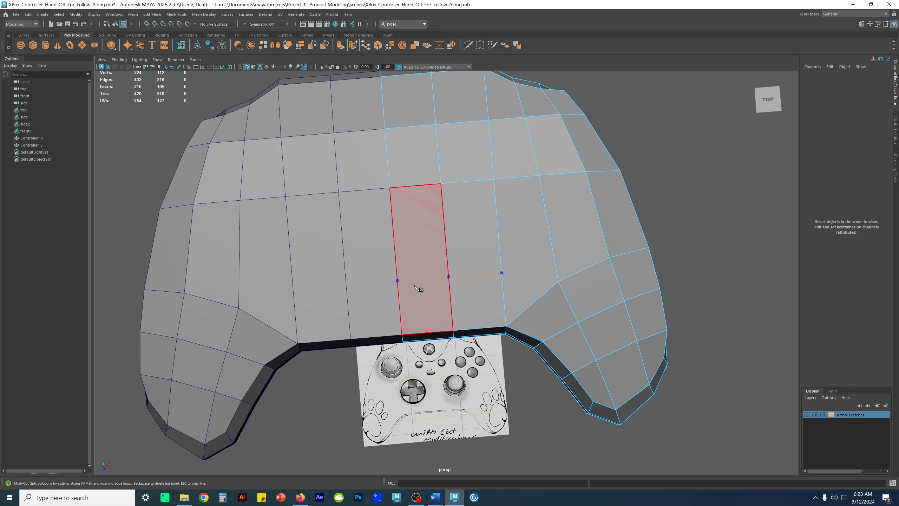
pyautogui.click(556, 267)
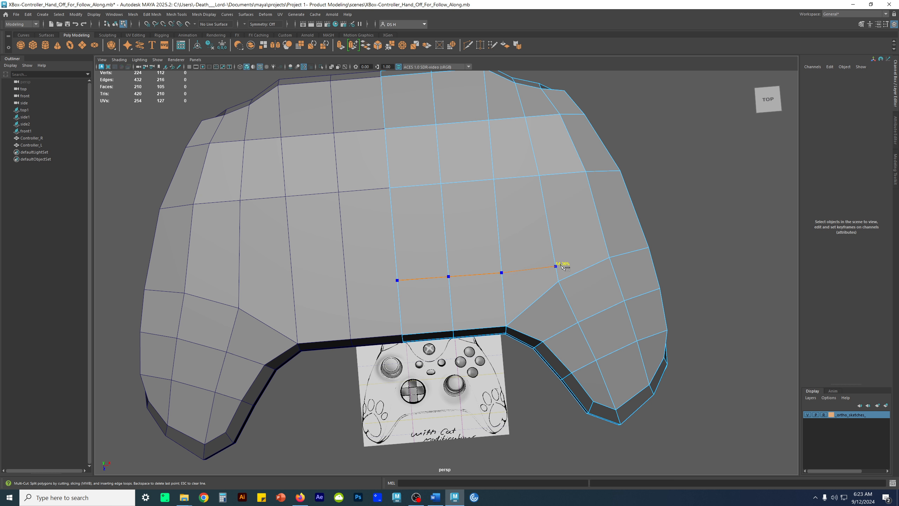
pyautogui.press('w')
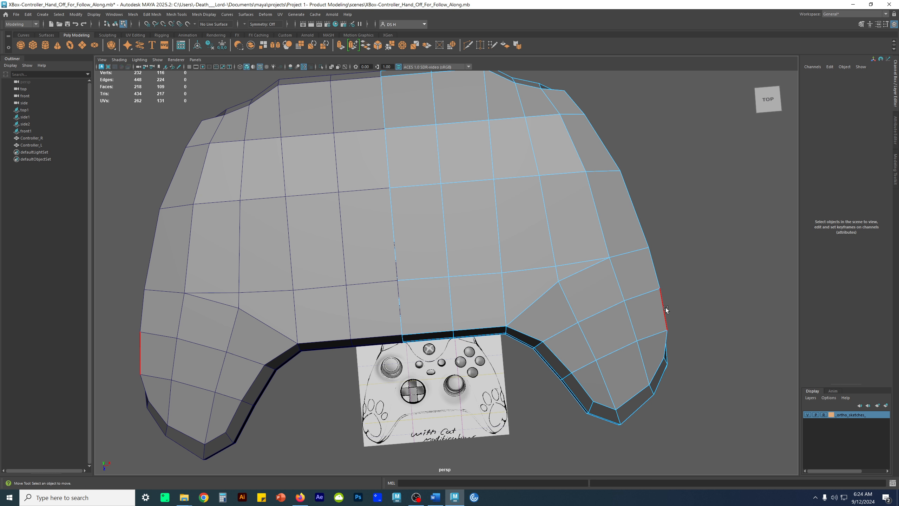
# Delete the redundant diagonal edge between the inner grip vertex and the outer vertex where the new cut ends
pyautogui.keyDown('alt'); pyautogui.moveTo(646, 297); pyautogui.dragTo(635, 272); pyautogui.keyUp('alt')
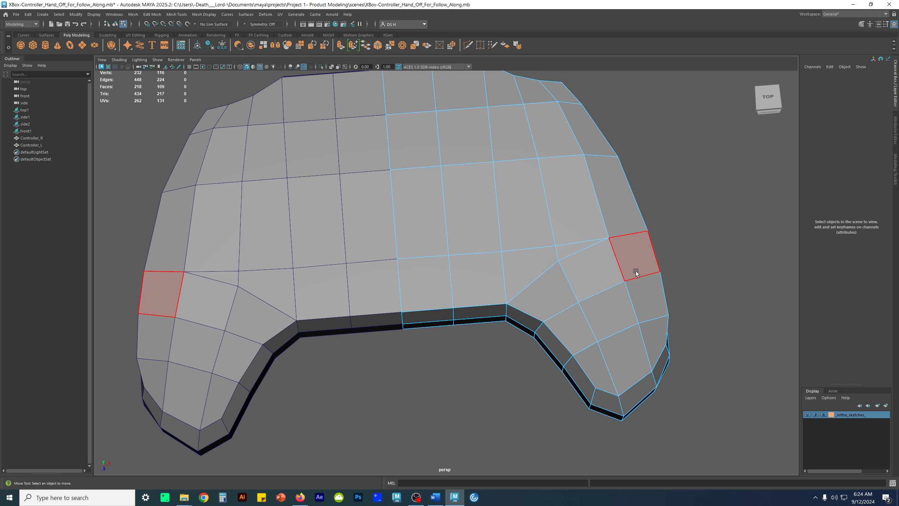
pyautogui.press('F9')
pyautogui.click(559, 261)
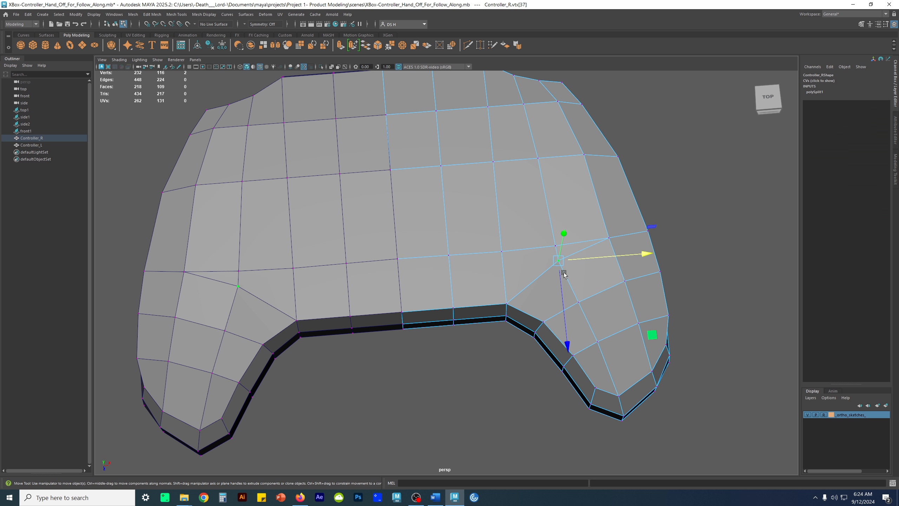
pyautogui.press('F10')
pyautogui.click(581, 260)
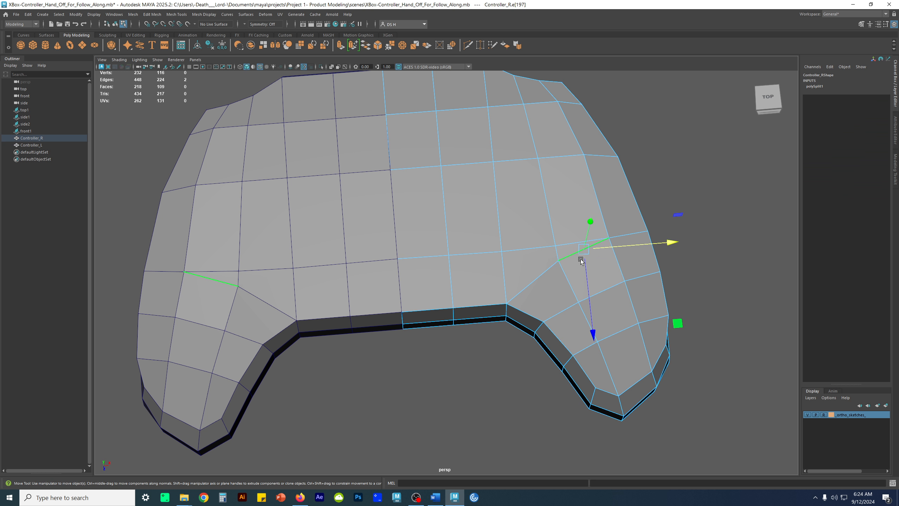
pyautogui.press('Delete')
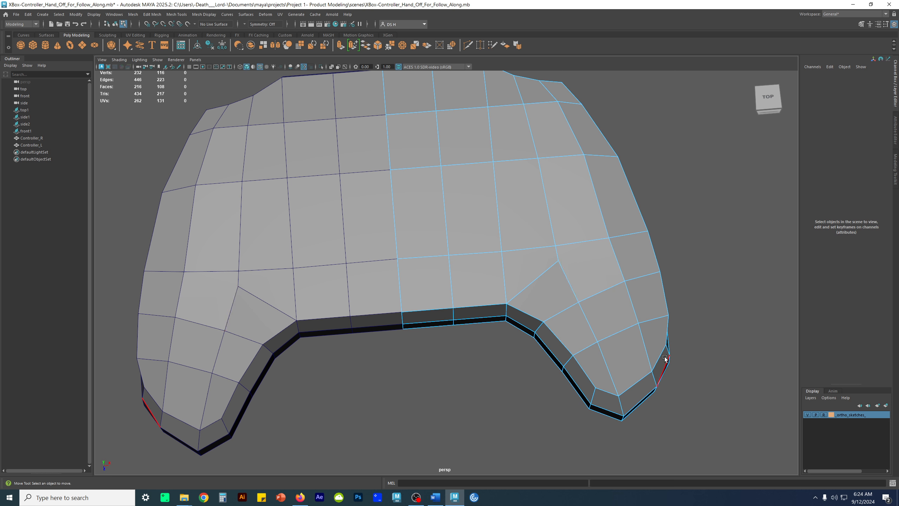
# Select the new edge loop across the top and examine how it runs down the controller's side
pyautogui.keyDown('alt'); pyautogui.moveTo(642, 311); pyautogui.dragTo(459, 291); pyautogui.keyUp('alt')
pyautogui.doubleClick(433, 176)
pyautogui.keyDown('alt'); pyautogui.moveTo(433, 176); pyautogui.dragTo(418, 196); pyautogui.keyUp('alt')
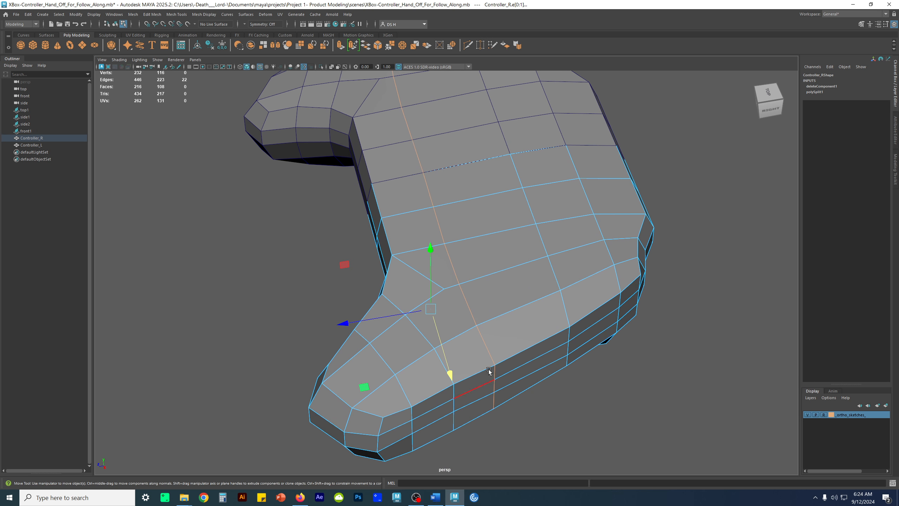
pyautogui.keyDown('alt'); pyautogui.moveTo(458, 285); pyautogui.dragTo(532, 293); pyautogui.keyUp('alt')
pyautogui.press('q')
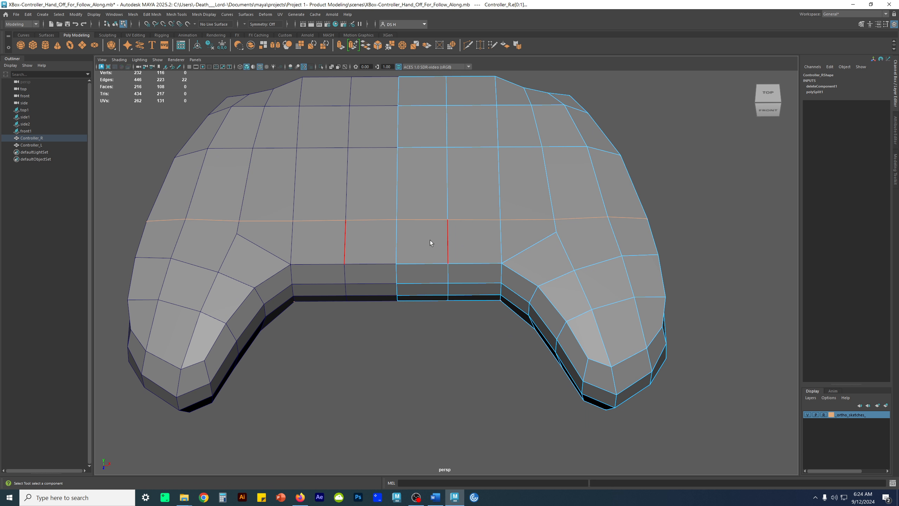
# Cut a new edge with Multi-Cut across the underside of the right half, from the centre seam to the grip's ridge
pyautogui.scroll(4, 488, 299)
pyautogui.keyDown('alt'); pyautogui.moveTo(558, 315); pyautogui.dragTo(438, 285); pyautogui.keyUp('alt')
pyautogui.moveTo(614, 144); pyautogui.dragTo(696, 86, button='right')
pyautogui.keyDown('shift'); pyautogui.moveTo(451, 129); pyautogui.dragTo(376, 130, button='right'); pyautogui.keyUp('shift')
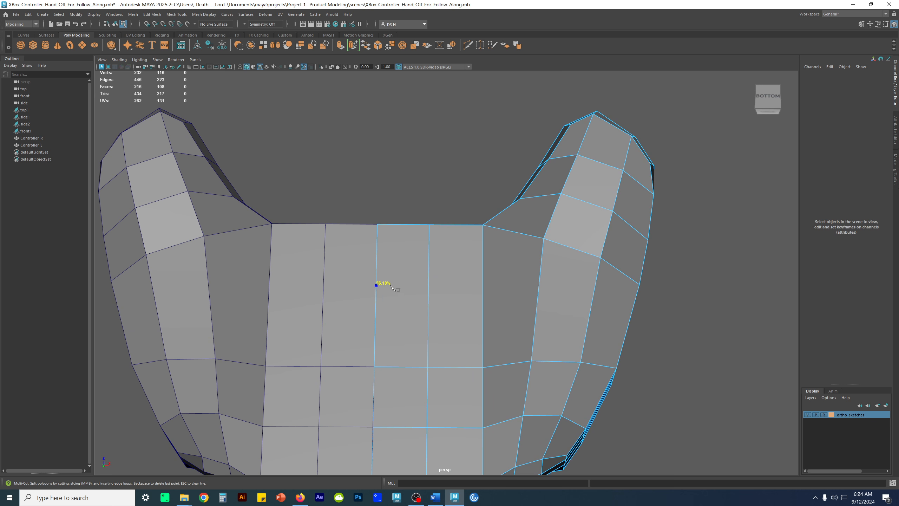
pyautogui.click(377, 271)
pyautogui.click(429, 273)
pyautogui.click(483, 272)
pyautogui.click(541, 275)
pyautogui.keyDown('alt'); pyautogui.moveTo(635, 308); pyautogui.dragTo(573, 364); pyautogui.keyUp('alt')
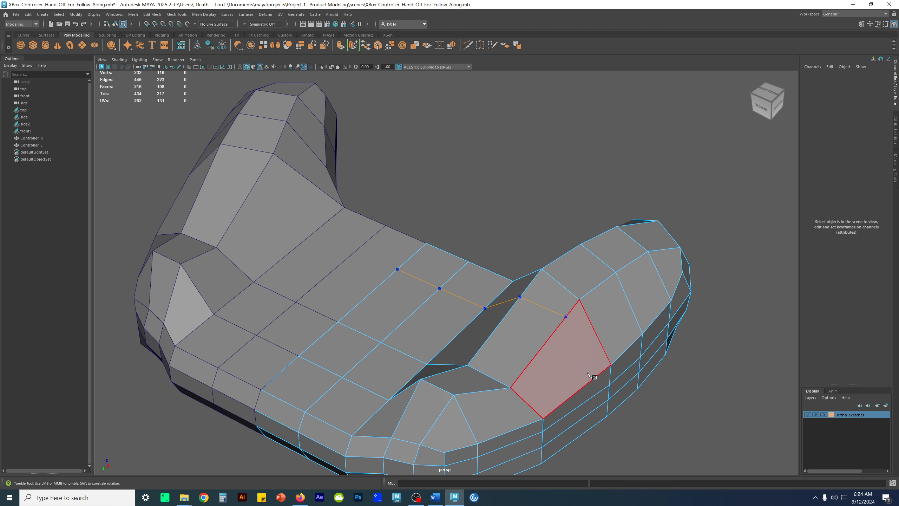
pyautogui.keyDown('alt'); pyautogui.moveTo(586, 373); pyautogui.dragTo(573, 281); pyautogui.keyUp('alt')
pyautogui.press('Return')
# Use Target Weld to merge the underside cut's end into the grip's ridge vertex and the inner grip vertex into the cut
pyautogui.keyDown('shift'); pyautogui.moveTo(576, 304); pyautogui.dragTo(545, 250, button='right'); pyautogui.keyUp('shift')
pyautogui.keyDown('alt'); pyautogui.moveTo(632, 377); pyautogui.dragTo(568, 353); pyautogui.keyUp('alt')
pyautogui.moveTo(619, 391)
pyautogui.keyDown('alt'); pyautogui.mouseDown()
pyautogui.moveTo(572, 373)
pyautogui.moveTo(606, 378)
pyautogui.mouseUp(); pyautogui.keyUp('alt')
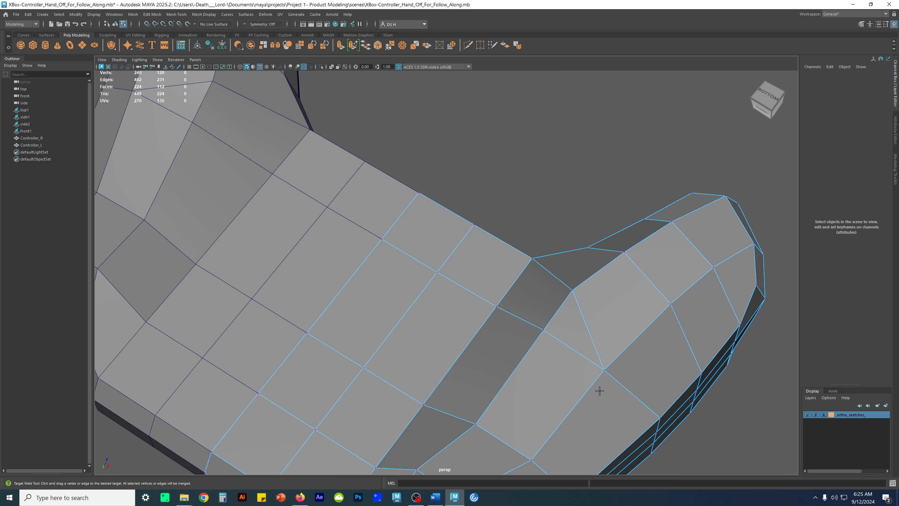
pyautogui.moveTo(573, 291); pyautogui.dragTo(543, 330)
pyautogui.keyDown('alt'); pyautogui.moveTo(612, 347); pyautogui.dragTo(650, 338); pyautogui.keyUp('alt')
pyautogui.press('w')
# Delete the leftover diagonal edge running from the grip's inner corner to the welded vertex on the underside
pyautogui.keyDown('alt'); pyautogui.moveTo(469, 324); pyautogui.dragTo(500, 255); pyautogui.keyUp('alt')
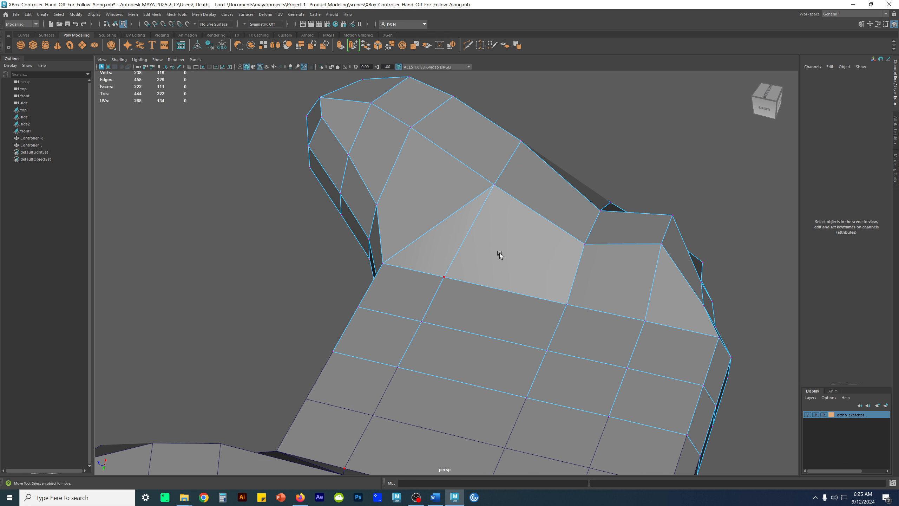
pyautogui.click(468, 234)
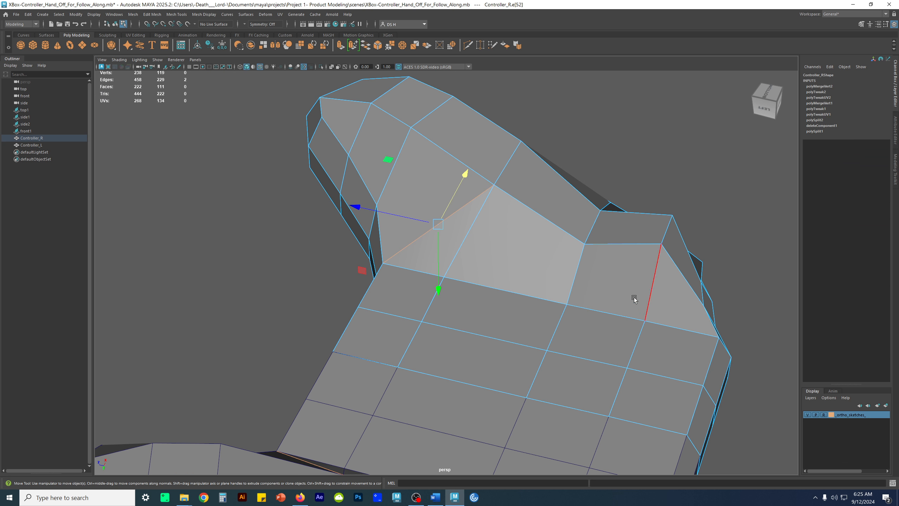
pyautogui.keyDown('alt'); pyautogui.moveTo(636, 301); pyautogui.dragTo(638, 278); pyautogui.keyUp('alt')
pyautogui.press('Delete')
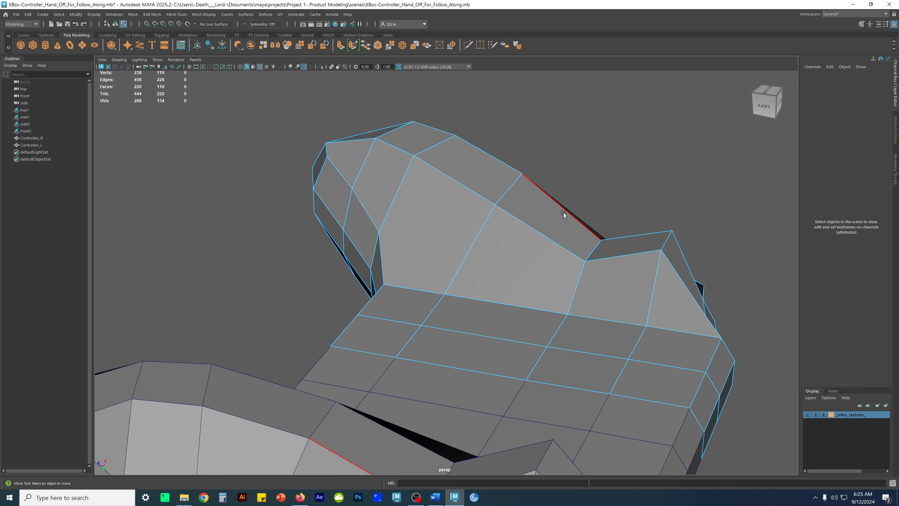
# Select the completed edge loop around the right half and inspect its path over the underside, side and top
pyautogui.keyDown('alt'); pyautogui.moveTo(564, 204); pyautogui.dragTo(514, 272); pyautogui.keyUp('alt')
pyautogui.doubleClick(458, 230)
pyautogui.keyDown('alt'); pyautogui.moveTo(460, 234); pyautogui.dragTo(510, 256); pyautogui.keyUp('alt')
pyautogui.keyDown('alt'); pyautogui.moveTo(510, 256); pyautogui.dragTo(478, 243, button='right'); pyautogui.keyUp('alt')
pyautogui.keyDown('alt'); pyautogui.moveTo(478, 243); pyautogui.dragTo(493, 224); pyautogui.keyUp('alt')
pyautogui.press('r')
pyautogui.moveTo(390, 265); pyautogui.dragTo(493, 253)
pyautogui.keyDown('alt'); pyautogui.moveTo(493, 253); pyautogui.dragTo(492, 217); pyautogui.keyUp('alt')
pyautogui.keyDown('alt'); pyautogui.moveTo(492, 217); pyautogui.dragTo(535, 232, button='right'); pyautogui.keyUp('alt')
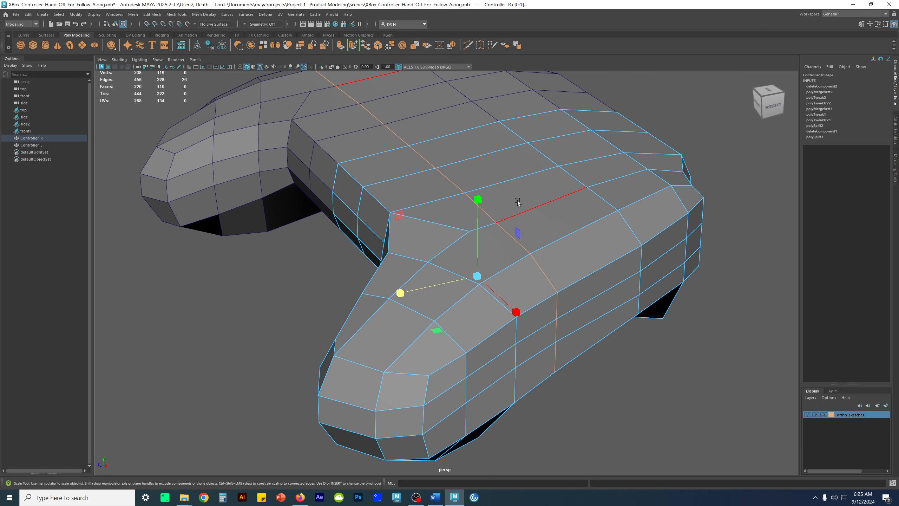
pyautogui.keyDown('alt'); pyautogui.moveTo(531, 175); pyautogui.dragTo(502, 218); pyautogui.keyUp('alt')
pyautogui.scroll(-3, 503, 215)
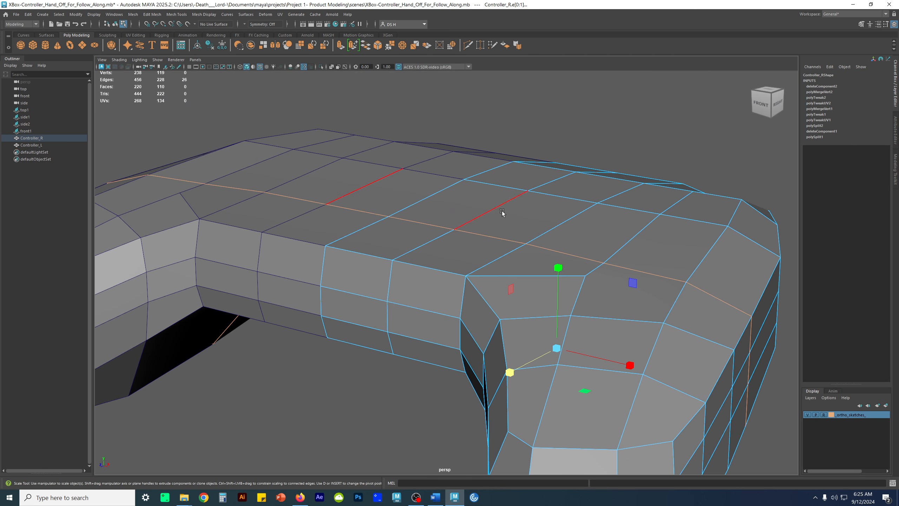
# In the top view, scale the paired vertices of the right grip's outer column flat so the top and bottom ones line up
pyautogui.press('space')
pyautogui.press('space')
pyautogui.scroll(5, 434, 229)
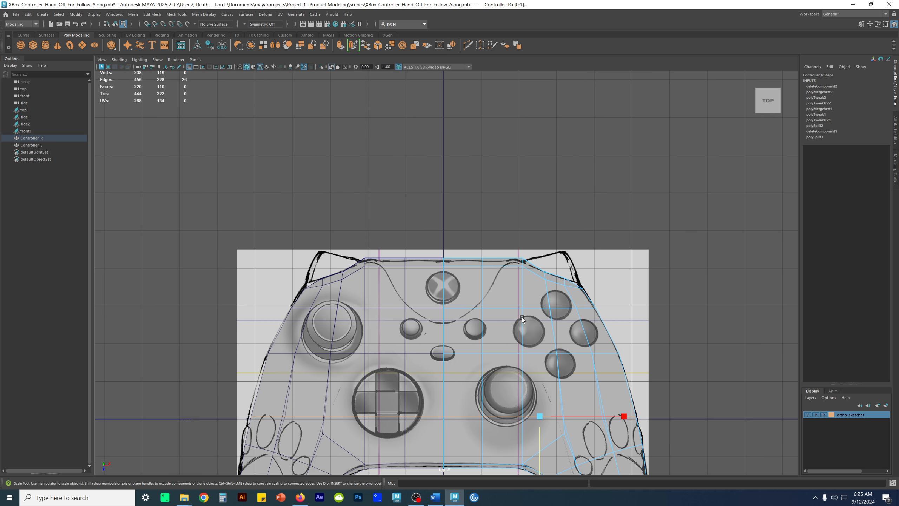
pyautogui.click(616, 292)
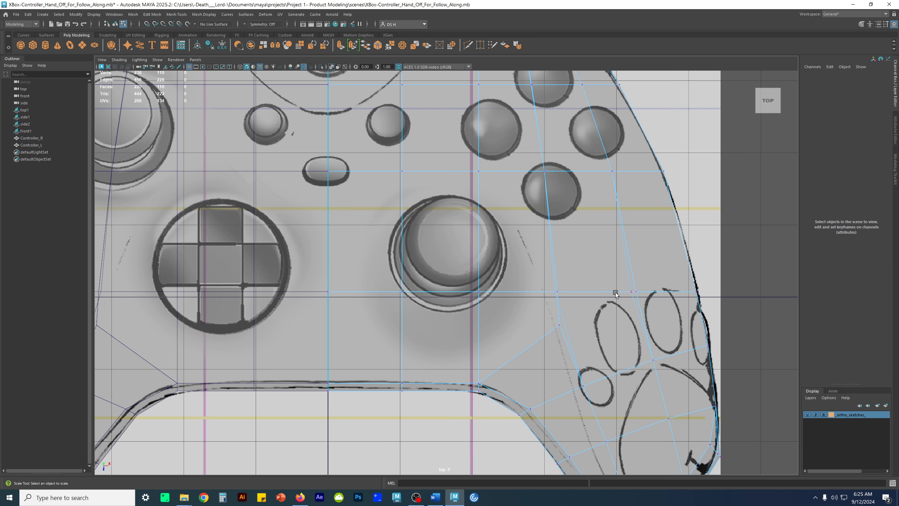
pyautogui.keyDown('alt'); pyautogui.moveTo(455, 233); pyautogui.dragTo(249, 199, button='middle'); pyautogui.keyUp('alt')
pyautogui.scroll(3, 420, 275)
pyautogui.keyDown('alt'); pyautogui.moveTo(391, 330); pyautogui.dragTo(587, 229, button='middle'); pyautogui.keyUp('alt')
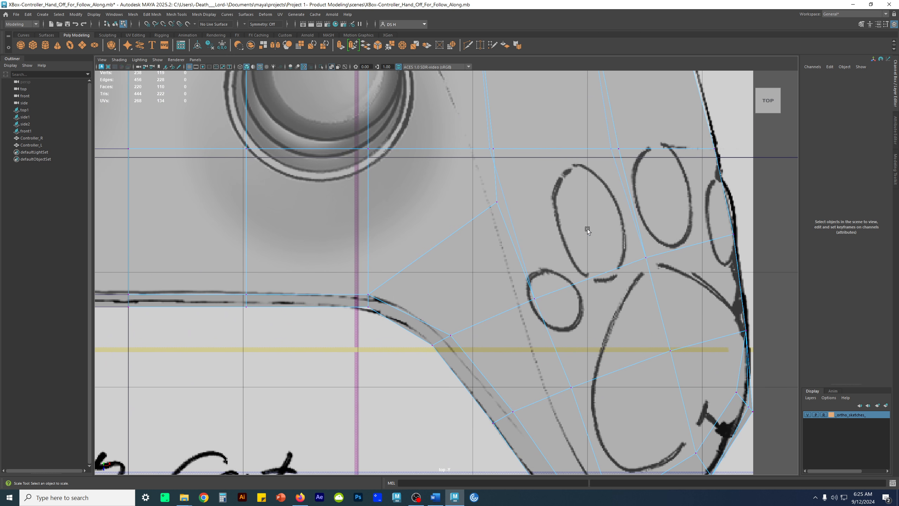
pyautogui.keyDown('alt'); pyautogui.moveTo(578, 169); pyautogui.dragTo(469, 333, button='middle'); pyautogui.keyUp('alt')
pyautogui.moveTo(485, 266); pyautogui.dragTo(525, 331)
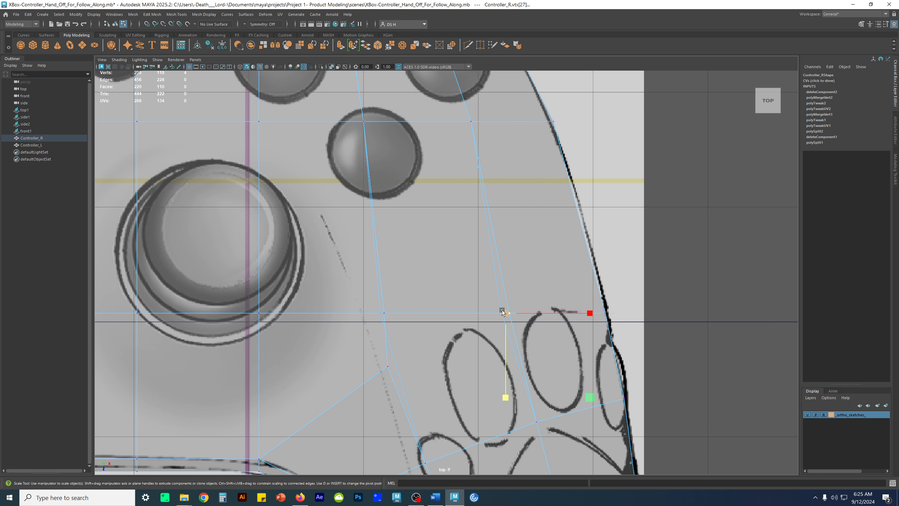
pyautogui.moveTo(590, 313); pyautogui.dragTo(402, 330)
pyautogui.click(505, 397)
# Scale the inner column's vertex pair flat on the same row and flatten the outer pair once more
pyautogui.moveTo(467, 313); pyautogui.dragTo(95, 303)
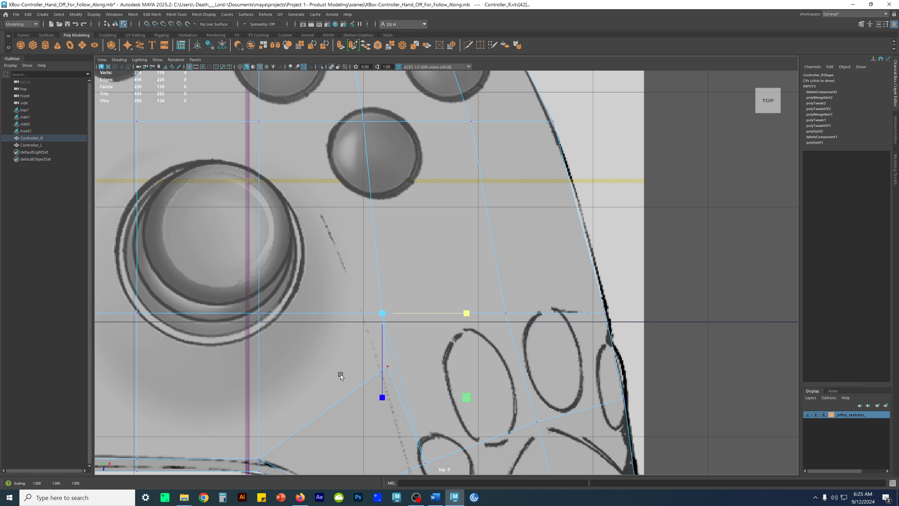
pyautogui.click(383, 399)
pyautogui.scroll(-2, 521, 289)
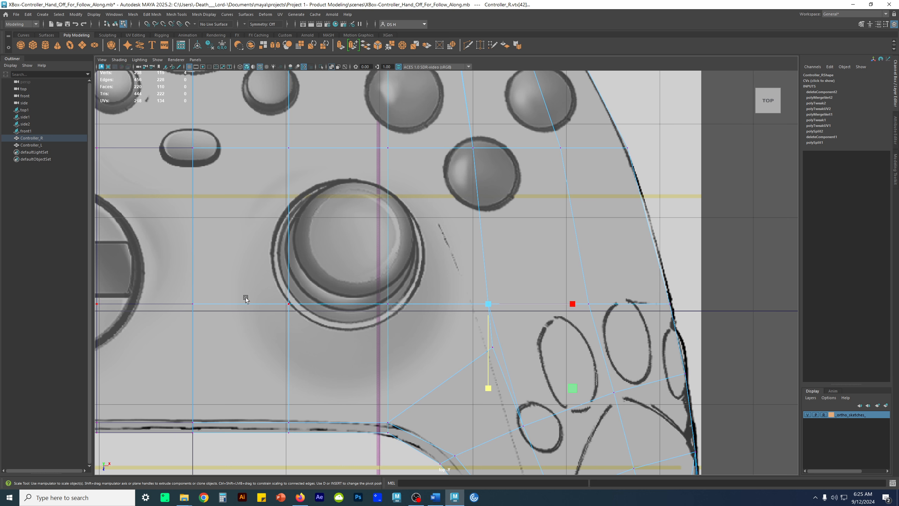
pyautogui.click(589, 303)
pyautogui.moveTo(591, 387); pyautogui.dragTo(591, 384)
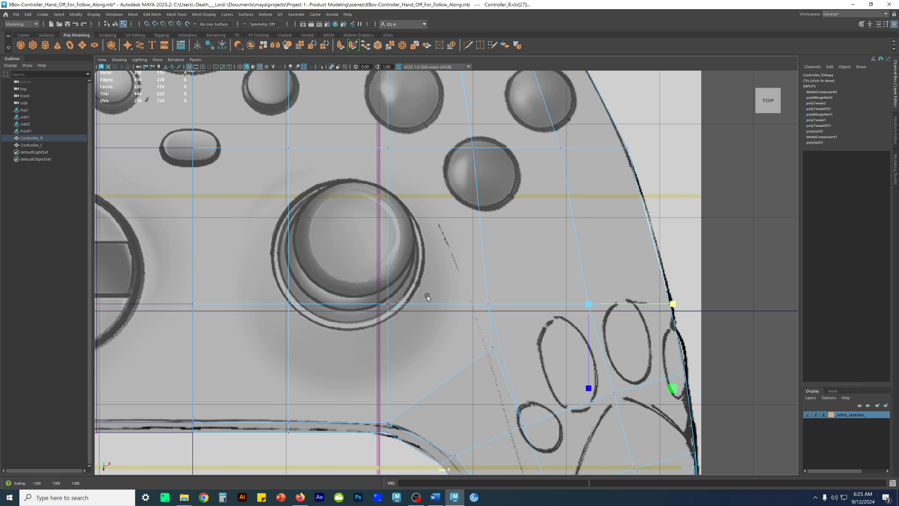
# Move the outer vertex pair on that row slightly along X to even out its column
pyautogui.press('w')
pyautogui.click(746, 276)
pyautogui.moveTo(633, 331); pyautogui.dragTo(566, 280)
pyautogui.keyDown('alt'); pyautogui.moveTo(619, 279); pyautogui.dragTo(504, 227, button='middle'); pyautogui.keyUp('alt')
pyautogui.moveTo(511, 252); pyautogui.dragTo(515, 253)
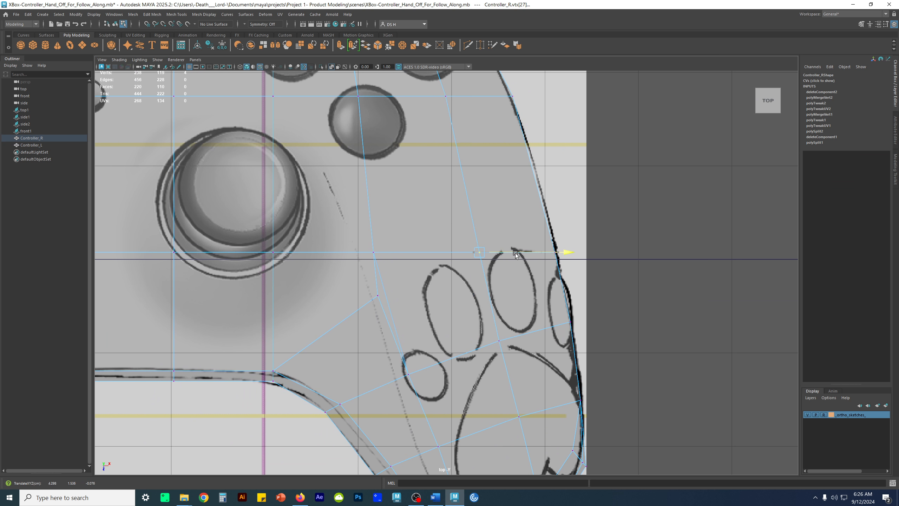
# Examine the realigned vertex columns against the whole top-view sketch and return to object selection
pyautogui.keyDown('alt'); pyautogui.moveTo(416, 309); pyautogui.dragTo(466, 296, button='middle'); pyautogui.keyUp('alt')
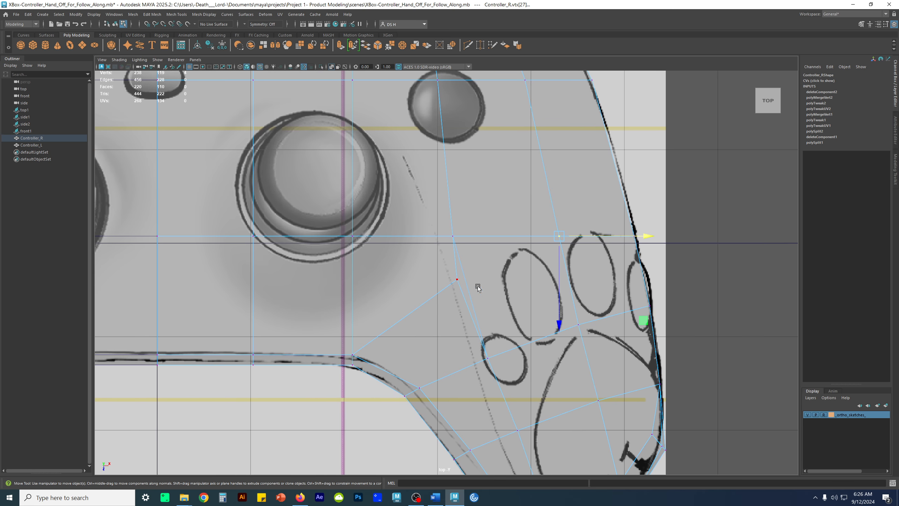
pyautogui.scroll(-6, 434, 267)
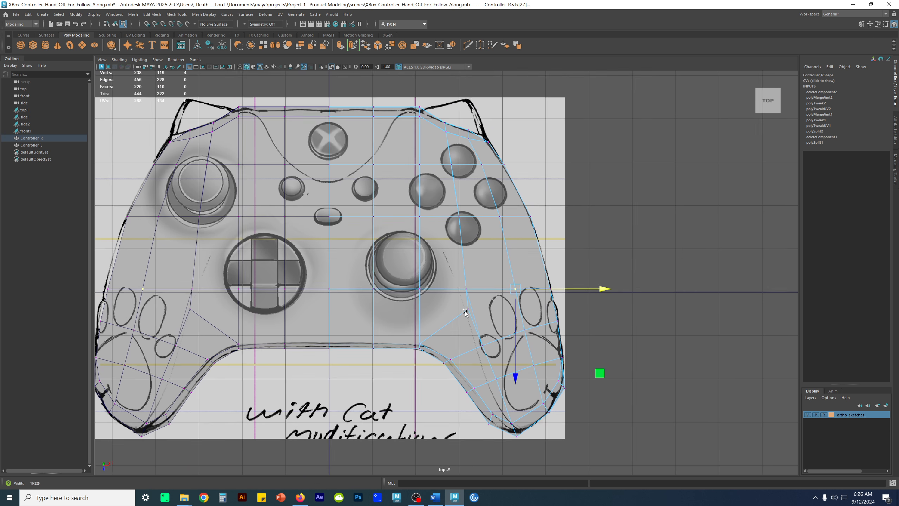
pyautogui.keyDown('alt'); pyautogui.moveTo(465, 311); pyautogui.dragTo(467, 311, button='right'); pyautogui.keyUp('alt')
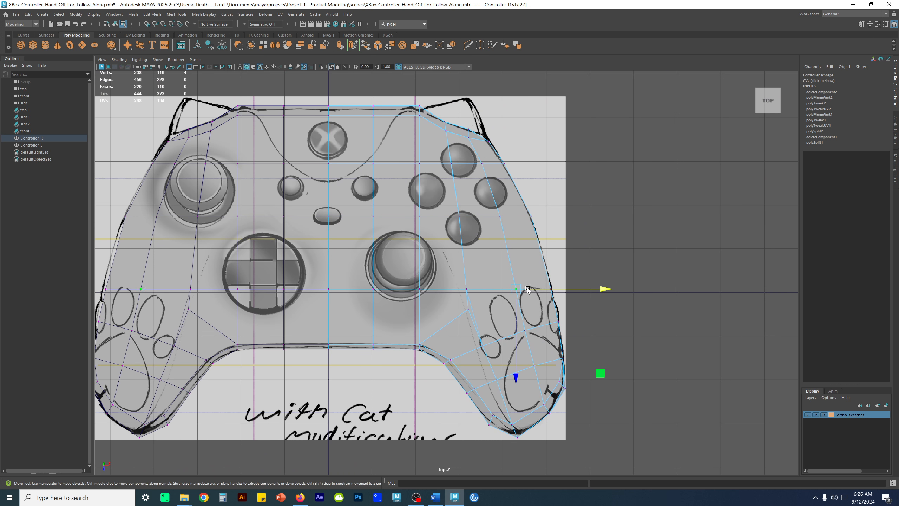
pyautogui.scroll(4, 308, 274)
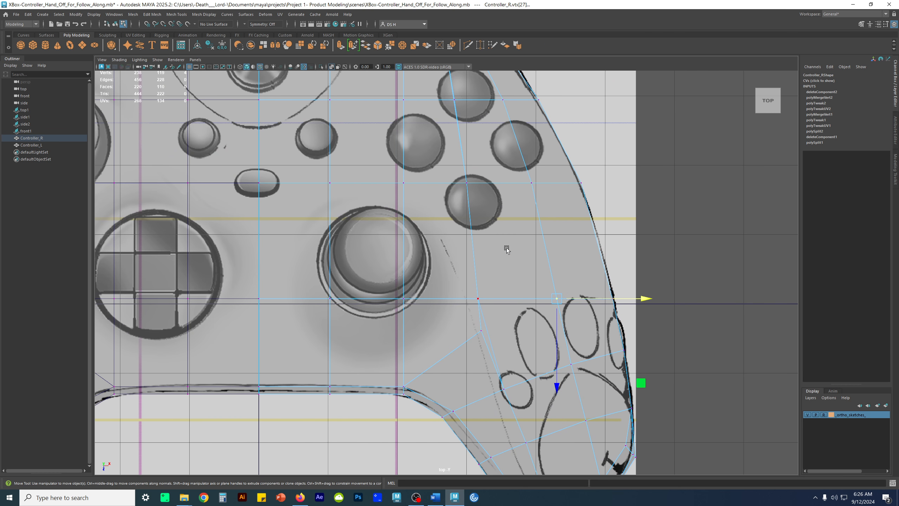
pyautogui.scroll(1, 502, 238)
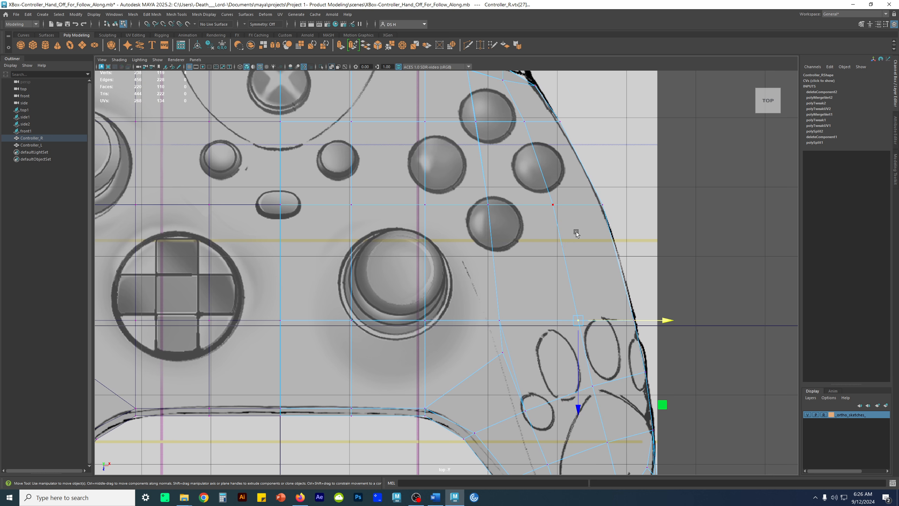
pyautogui.scroll(-3, 579, 240)
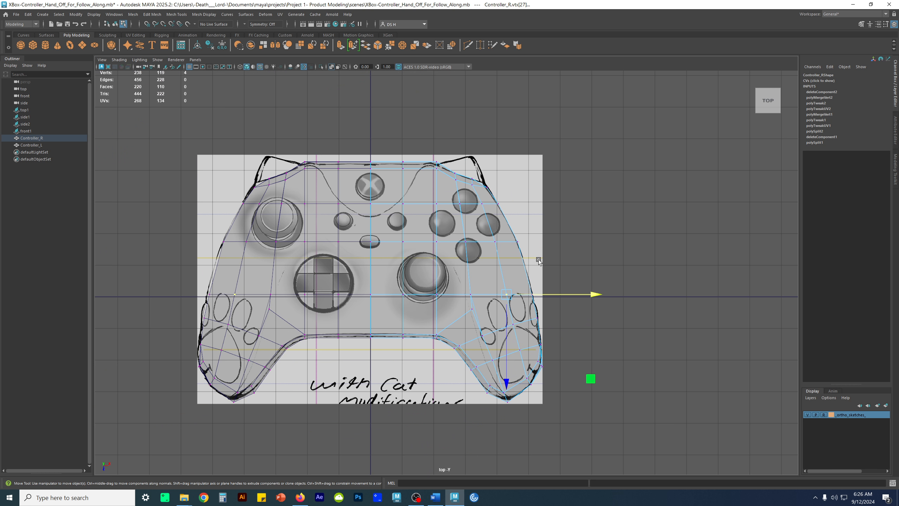
pyautogui.moveTo(567, 237); pyautogui.dragTo(645, 178, button='right')
pyautogui.click(640, 174)
pyautogui.scroll(1, 574, 149)
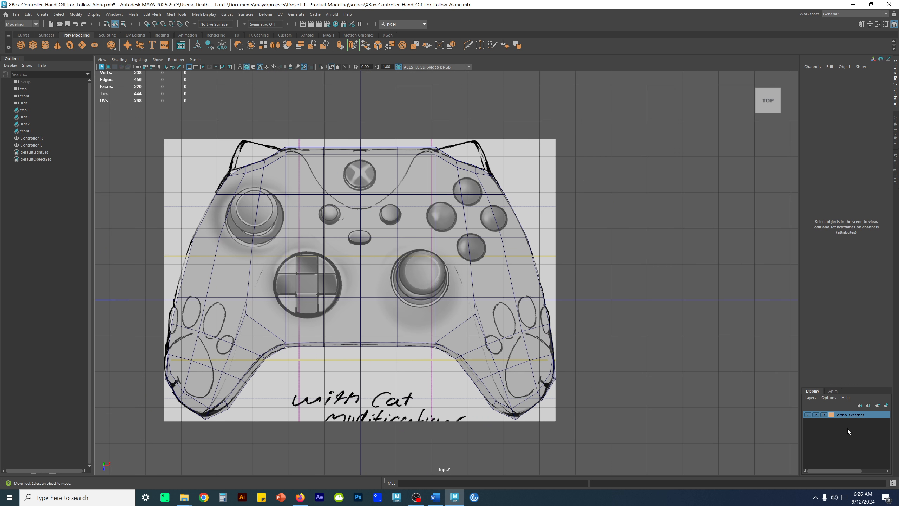
# Make the ortho sketches layer selectable and slightly lower the Color Gain of the top reference image
pyautogui.click(824, 415)
pyautogui.click(532, 154)
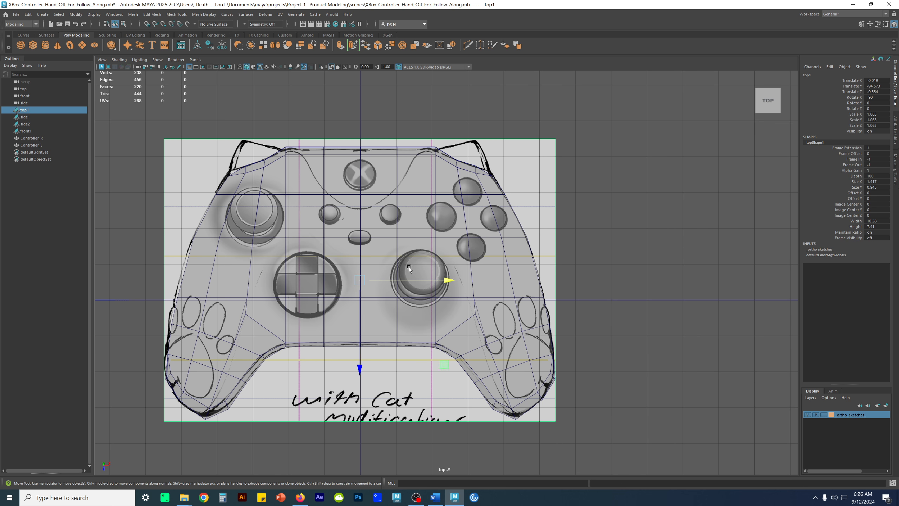
pyautogui.click(894, 130)
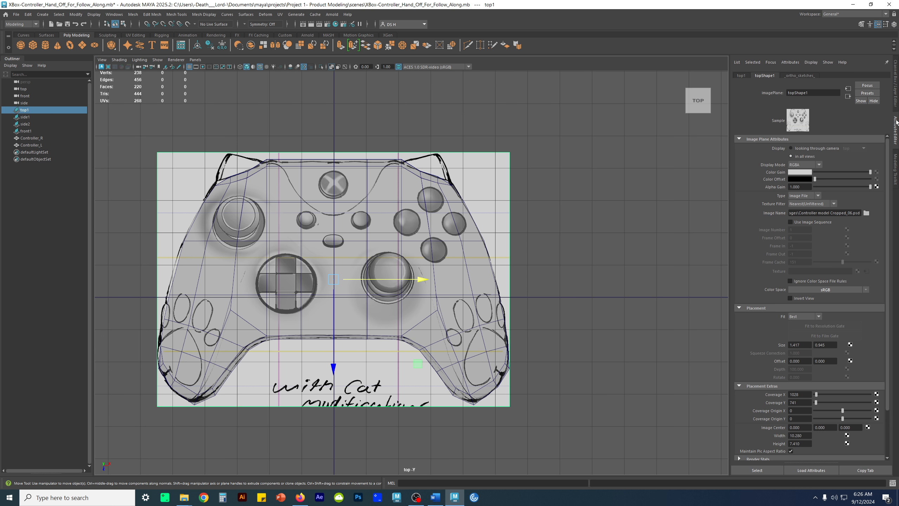
pyautogui.click(857, 171)
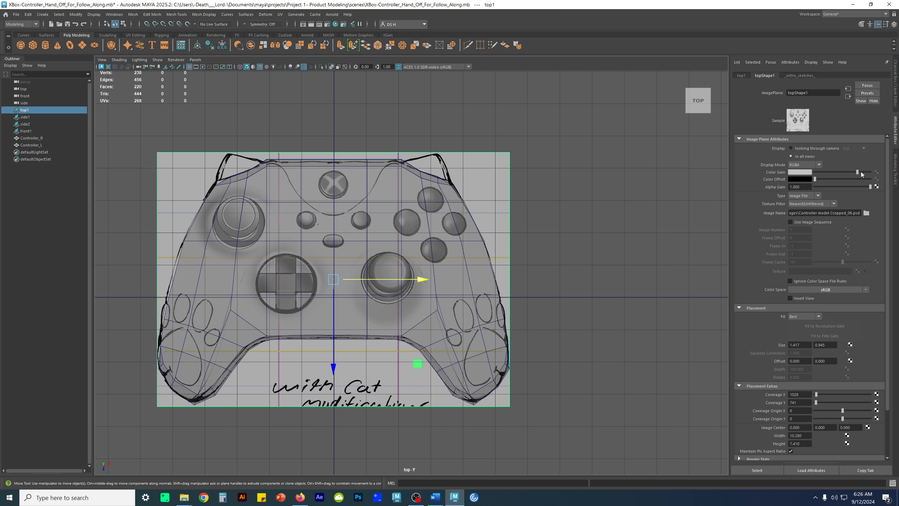
pyautogui.click(863, 172)
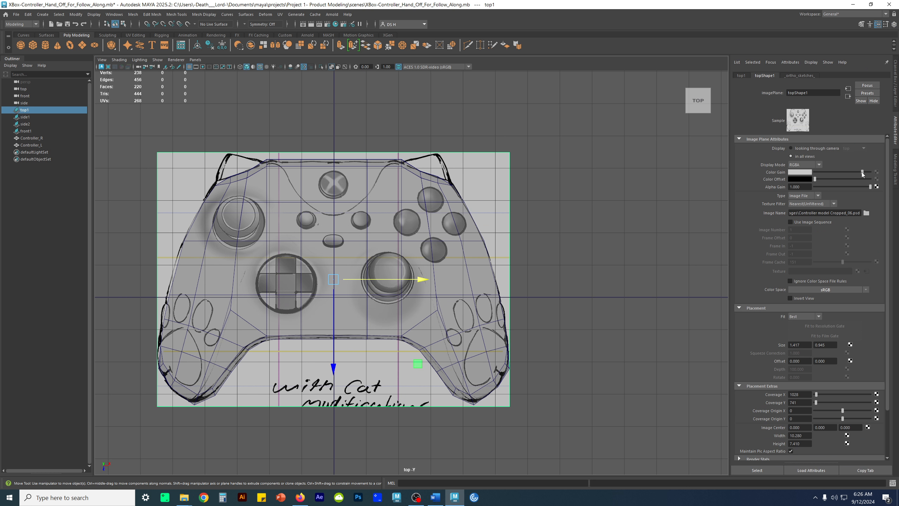
# Hide the viewport grid and select the right half of the controller body
pyautogui.click(190, 66)
pyautogui.click(492, 151)
pyautogui.keyDown('alt'); pyautogui.moveTo(485, 179); pyautogui.dragTo(542, 169, button='middle'); pyautogui.keyUp('alt')
pyautogui.keyDown('alt'); pyautogui.moveTo(542, 169); pyautogui.dragTo(590, 247, button='right'); pyautogui.keyUp('alt')
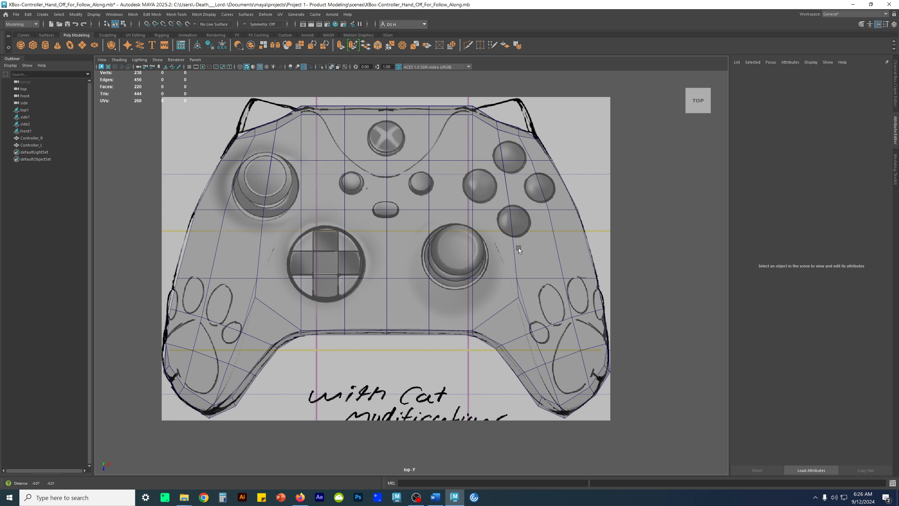
pyautogui.keyDown('alt'); pyautogui.moveTo(515, 250); pyautogui.dragTo(550, 261, button='middle'); pyautogui.keyUp('alt')
pyautogui.click(611, 315)
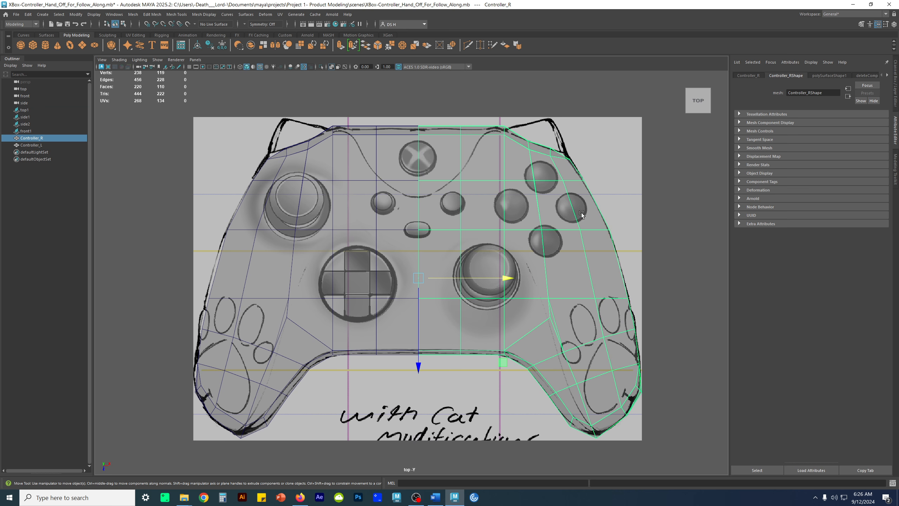
pyautogui.keyDown('alt'); pyautogui.moveTo(577, 305); pyautogui.dragTo(579, 248, button='middle'); pyautogui.keyUp('alt')
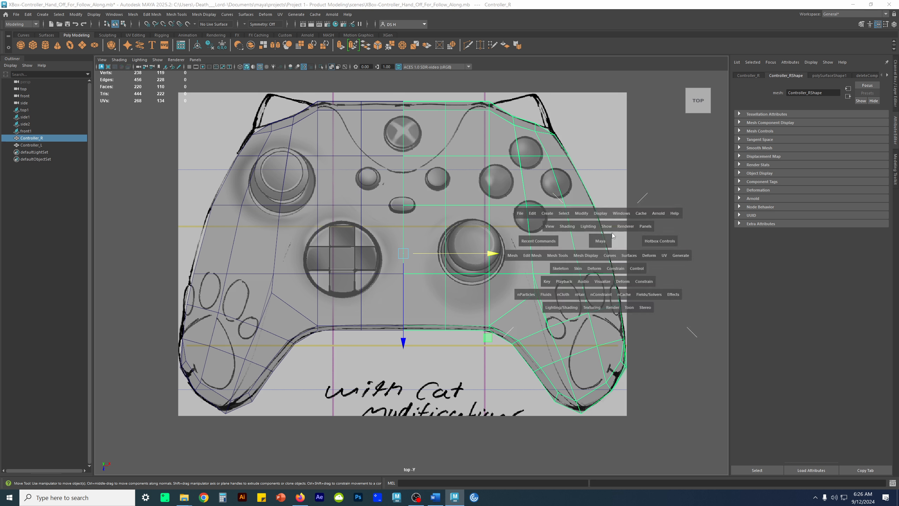
# Examine the right half's edge flow in the perspective view, over the outer side, grip and top
pyautogui.press('space')
pyautogui.press('space')
pyautogui.keyDown('alt'); pyautogui.moveTo(616, 228); pyautogui.dragTo(509, 220); pyautogui.keyUp('alt')
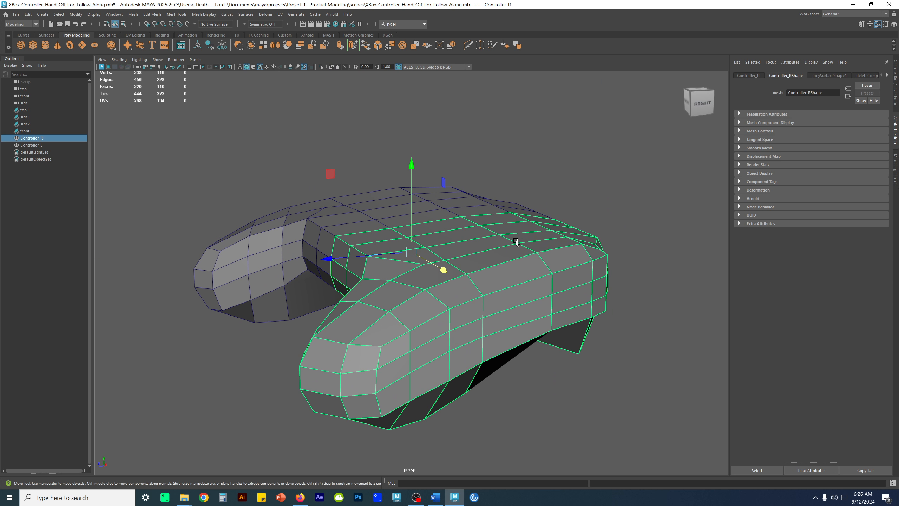
pyautogui.keyDown('alt'); pyautogui.moveTo(517, 242); pyautogui.dragTo(475, 258); pyautogui.keyUp('alt')
pyautogui.keyDown('alt'); pyautogui.moveTo(625, 331); pyautogui.dragTo(510, 277); pyautogui.keyUp('alt')
pyautogui.keyDown('alt'); pyautogui.moveTo(554, 257); pyautogui.dragTo(526, 251, button='middle'); pyautogui.keyUp('alt')
pyautogui.scroll(3, 525, 250)
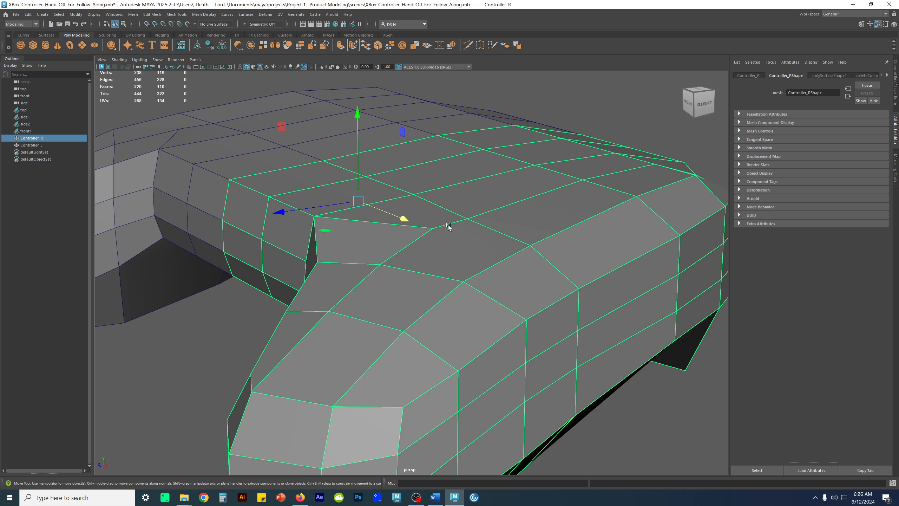
pyautogui.keyDown('alt'); pyautogui.moveTo(529, 242); pyautogui.dragTo(496, 281); pyautogui.keyUp('alt')
pyautogui.moveTo(496, 280); pyautogui.dragTo(498, 244, button='right')
# Inspect the topology on the underside of both controller halves in the perspective view
pyautogui.click(501, 223)
pyautogui.press('r')
pyautogui.keyDown('alt'); pyautogui.moveTo(512, 300); pyautogui.dragTo(496, 97); pyautogui.keyUp('alt')
pyautogui.keyDown('alt'); pyautogui.moveTo(577, 271); pyautogui.dragTo(156, 374); pyautogui.keyUp('alt')
pyautogui.keyDown('alt'); pyautogui.moveTo(290, 365); pyautogui.dragTo(320, 367); pyautogui.keyUp('alt')
pyautogui.press('w')
pyautogui.click(647, 306)
pyautogui.keyDown('alt'); pyautogui.moveTo(646, 306); pyautogui.dragTo(471, 329); pyautogui.keyUp('alt')
pyautogui.keyDown('alt'); pyautogui.moveTo(471, 328); pyautogui.dragTo(357, 324, button='right'); pyautogui.keyUp('alt')
pyautogui.keyDown('alt'); pyautogui.moveTo(471, 322); pyautogui.dragTo(449, 323, button='middle'); pyautogui.keyUp('alt')
pyautogui.keyDown('alt'); pyautogui.moveTo(448, 324); pyautogui.dragTo(428, 307); pyautogui.keyUp('alt')
pyautogui.moveTo(250, 278); pyautogui.dragTo(283, 310)
# Set the perspective camera's Near Clip Plane to 0.010 and return to the channel settings
pyautogui.press('F8')
pyautogui.click(25, 82)
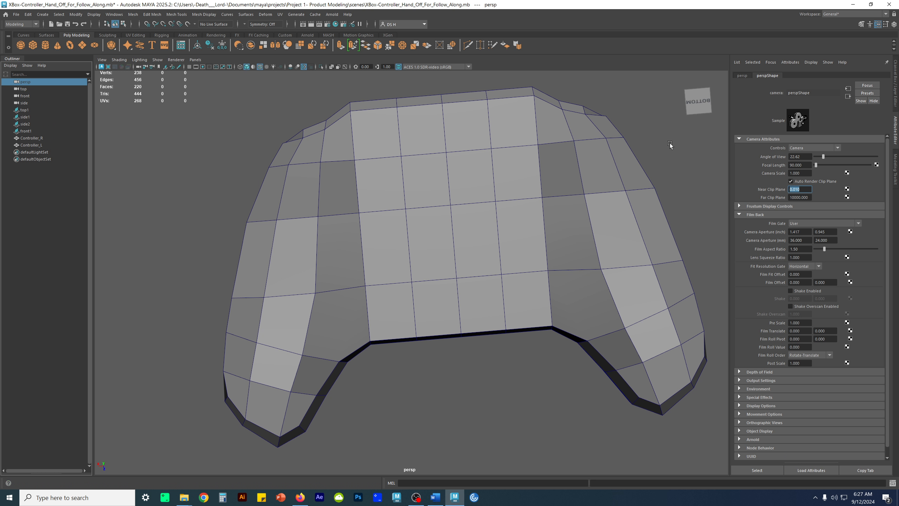
pyautogui.click(896, 72)
# Examine the controller body from several angles to compare the underside with the top surface
pyautogui.keyDown('alt'); pyautogui.moveTo(610, 173); pyautogui.dragTo(570, 222); pyautogui.keyUp('alt')
pyautogui.click(510, 335)
pyautogui.keyDown('alt'); pyautogui.moveTo(512, 336); pyautogui.dragTo(592, 311); pyautogui.keyUp('alt')
pyautogui.keyDown('alt'); pyautogui.moveTo(592, 311); pyautogui.dragTo(567, 259, button='right'); pyautogui.keyUp('alt')
pyautogui.keyDown('alt'); pyautogui.moveTo(568, 259); pyautogui.dragTo(546, 250, button='middle'); pyautogui.keyUp('alt')
pyautogui.keyDown('alt'); pyautogui.moveTo(546, 250); pyautogui.dragTo(407, 252); pyautogui.keyUp('alt')
pyautogui.click(407, 252)
pyautogui.scroll(2, 469, 166)
pyautogui.click(483, 263)
pyautogui.press('r')
pyautogui.moveTo(548, 230); pyautogui.dragTo(144, 396)
pyautogui.keyDown('alt'); pyautogui.moveTo(446, 302); pyautogui.dragTo(417, 323); pyautogui.keyUp('alt')
pyautogui.hotkey('ctrl', 'z')
# Select the diagonal edge at the right grip's inner corner and examine the edge flow around it
pyautogui.click(583, 361)
pyautogui.keyDown('alt'); pyautogui.moveTo(584, 361); pyautogui.dragTo(445, 213); pyautogui.keyUp('alt')
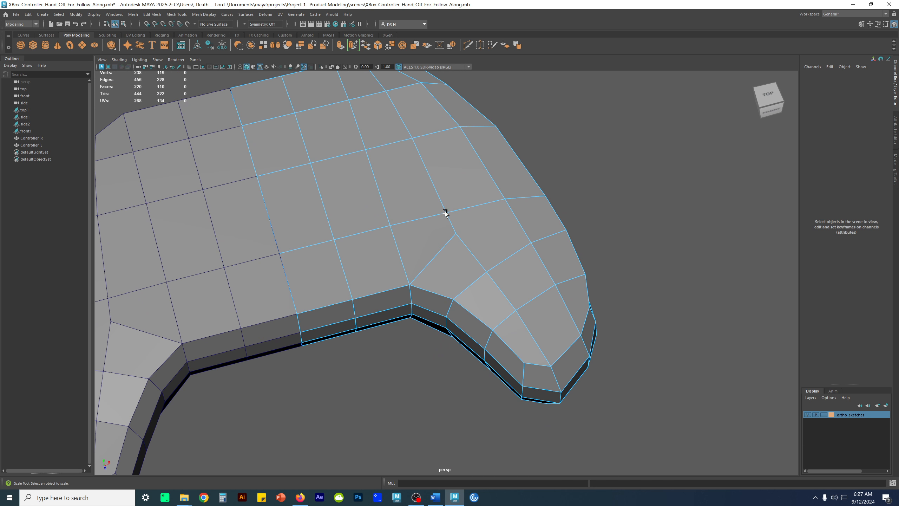
pyautogui.scroll(2, 430, 194)
pyautogui.keyDown('alt'); pyautogui.moveTo(465, 235); pyautogui.dragTo(470, 258, button='middle'); pyautogui.keyUp('alt')
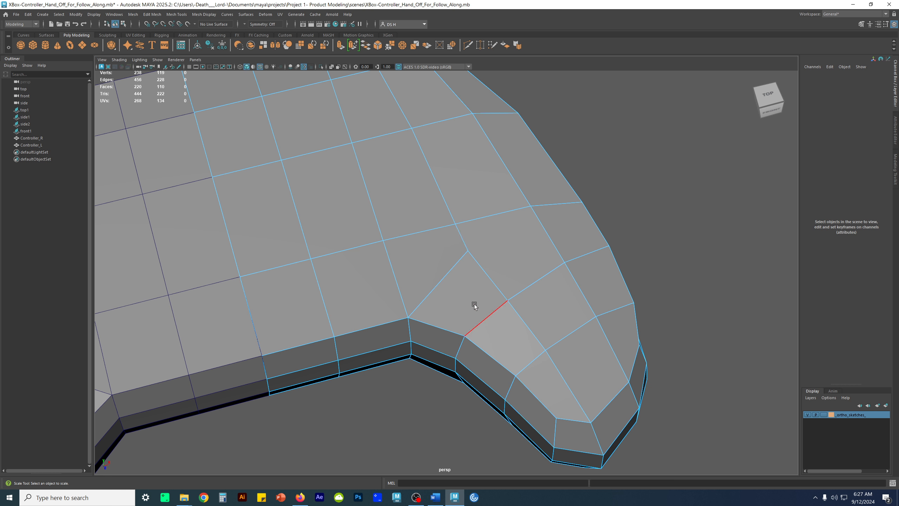
pyautogui.click(446, 272)
pyautogui.press('q')
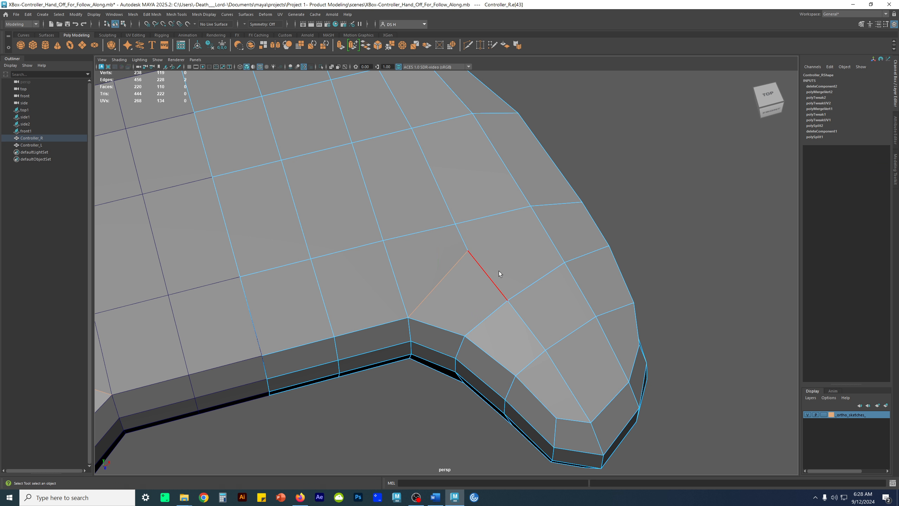
# Select the ridge vertex at the end of the grip's diagonal edge and set the Transform Constraint to Surface
pyautogui.keyDown('alt'); pyautogui.moveTo(446, 249); pyautogui.dragTo(480, 328); pyautogui.keyUp('alt')
pyautogui.scroll(2, 480, 327)
pyautogui.moveTo(415, 260); pyautogui.dragTo(398, 254, button='right')
pyautogui.click(466, 252)
pyautogui.keyDown('alt'); pyautogui.moveTo(467, 253); pyautogui.dragTo(492, 257); pyautogui.keyUp('alt')
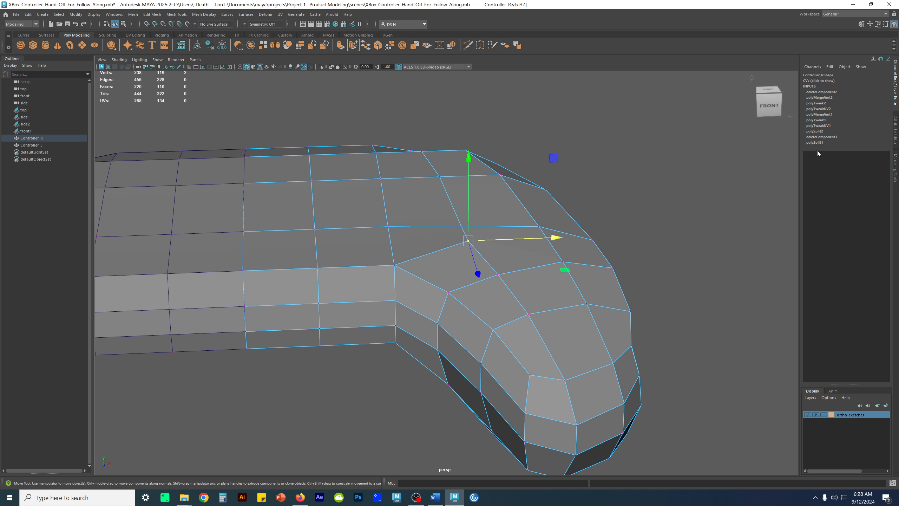
pyautogui.click(895, 162)
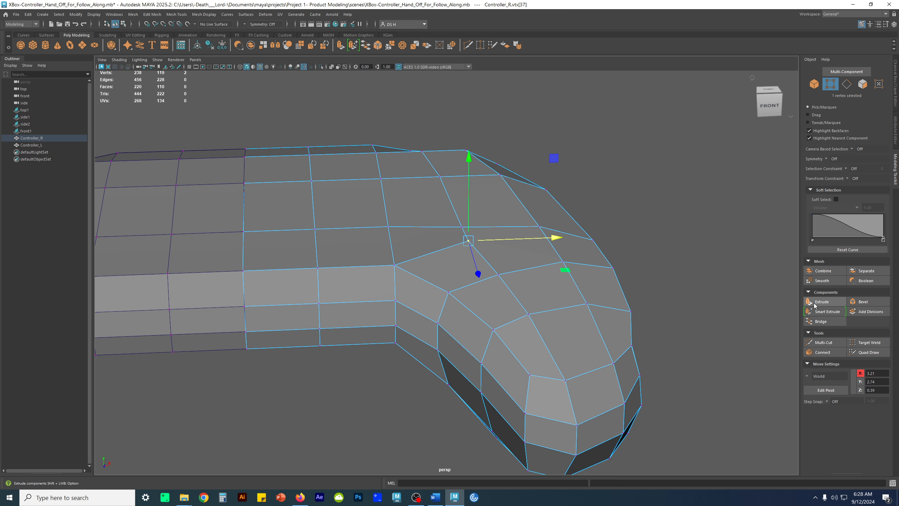
pyautogui.click(848, 178)
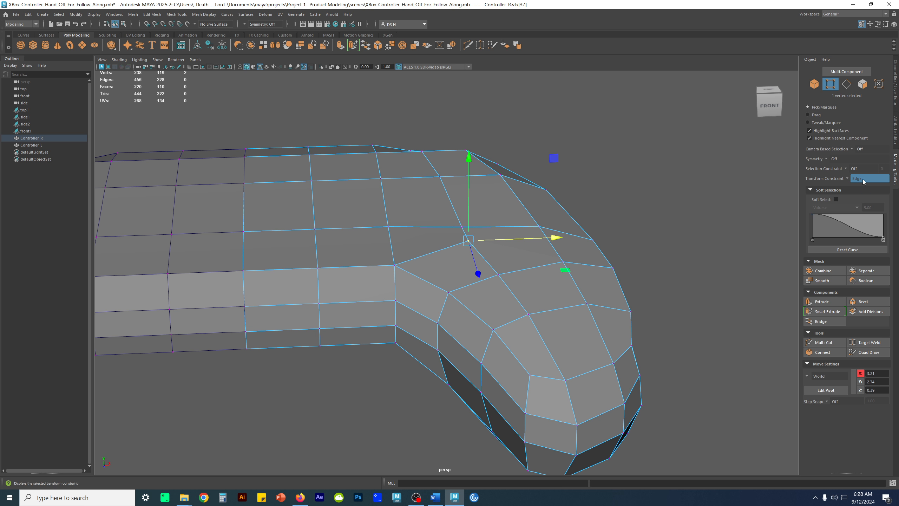
pyautogui.click(850, 177)
pyautogui.click(858, 194)
# Slide the selected ridge vertex along the surface toward the grip's inner corner
pyautogui.scroll(3, 448, 233)
pyautogui.keyDown('alt'); pyautogui.moveTo(429, 263); pyautogui.dragTo(425, 275); pyautogui.keyUp('alt')
pyautogui.moveTo(477, 236); pyautogui.dragTo(432, 294)
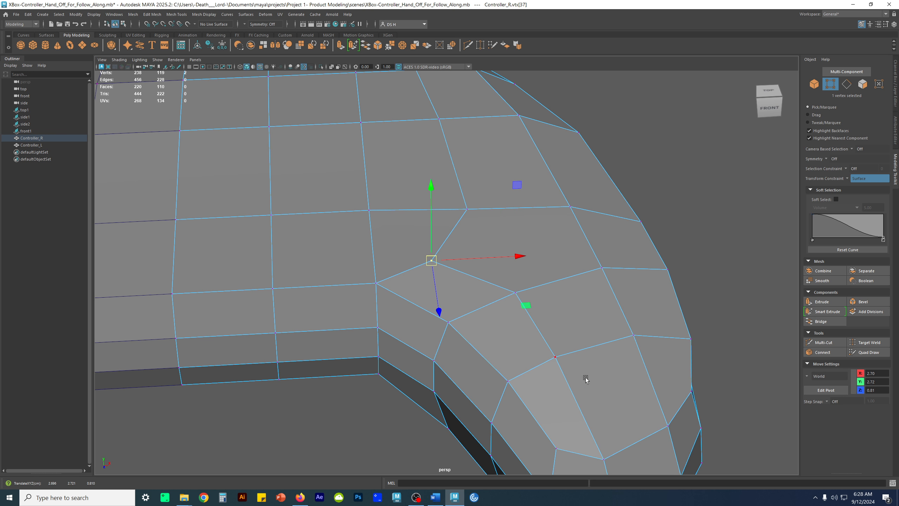
# Slide the next ridge vertex toward the grip's inner edge and bring the corner vertex closer to the inner corner
pyautogui.keyDown('alt'); pyautogui.moveTo(586, 378); pyautogui.dragTo(483, 284, button='middle'); pyautogui.keyUp('alt')
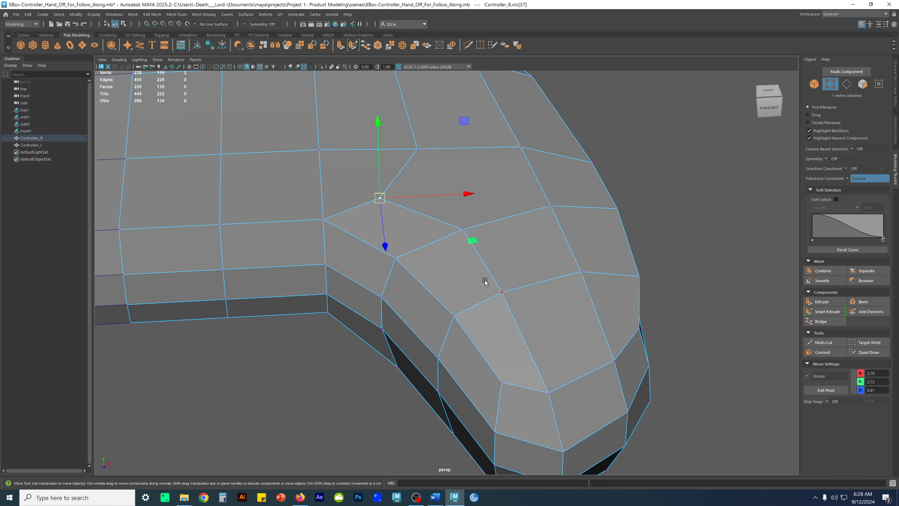
pyautogui.click(463, 230)
pyautogui.keyDown('alt'); pyautogui.moveTo(463, 256); pyautogui.dragTo(445, 273); pyautogui.keyUp('alt')
pyautogui.click(378, 253)
pyautogui.moveTo(380, 252); pyautogui.dragTo(365, 265)
# Slide the ridge vertex farther down the grip toward its inner edge and check the shape in smooth preview
pyautogui.click(471, 272)
pyautogui.moveTo(471, 274)
pyautogui.keyDown('alt'); pyautogui.mouseDown()
pyautogui.moveTo(491, 257)
pyautogui.moveTo(492, 227)
pyautogui.moveTo(476, 300)
pyautogui.moveTo(468, 267)
pyautogui.moveTo(454, 276)
pyautogui.mouseUp(); pyautogui.keyUp('alt')
pyautogui.keyDown('alt'); pyautogui.moveTo(524, 311); pyautogui.dragTo(437, 318); pyautogui.keyUp('alt')
pyautogui.click(491, 264)
pyautogui.press('3')
pyautogui.press('1')
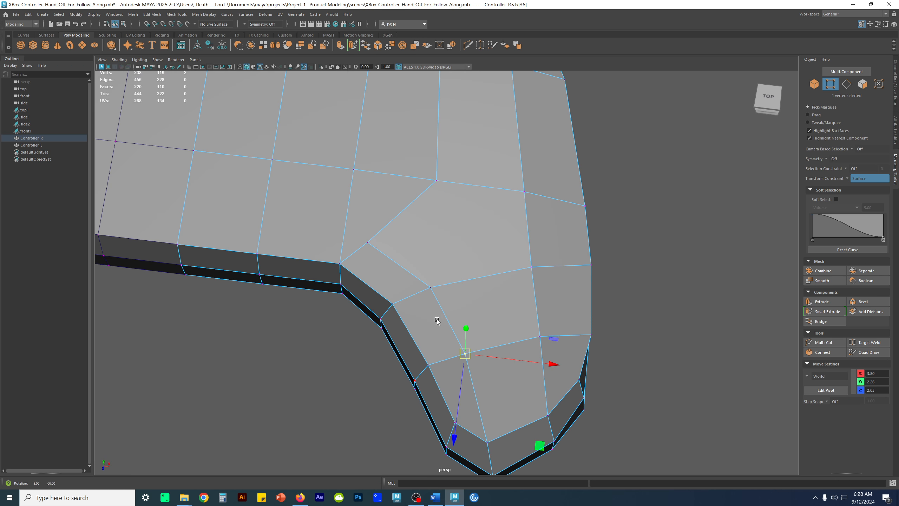
# Select the two edges on the lower front rim of the controller's center section and adjust their depth
pyautogui.keyDown('alt'); pyautogui.moveTo(370, 247); pyautogui.dragTo(510, 318); pyautogui.keyUp('alt')
pyautogui.moveTo(476, 183); pyautogui.dragTo(476, 182, button='right')
pyautogui.click(478, 321)
pyautogui.keyDown('alt'); pyautogui.moveTo(478, 321); pyautogui.dragTo(347, 350); pyautogui.keyUp('alt')
pyautogui.keyDown('alt'); pyautogui.moveTo(360, 257); pyautogui.dragTo(441, 256); pyautogui.keyUp('alt')
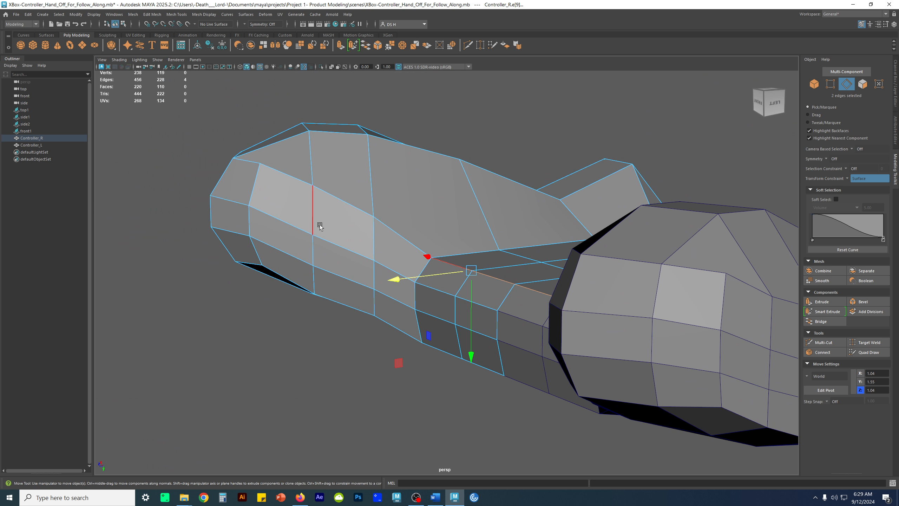
pyautogui.click(540, 304)
pyautogui.keyDown('alt'); pyautogui.moveTo(481, 360); pyautogui.dragTo(402, 299); pyautogui.keyUp('alt')
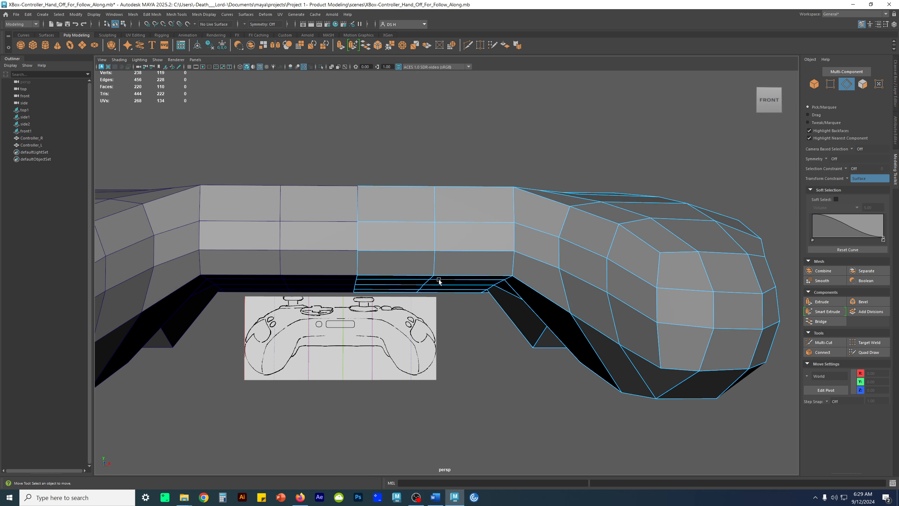
# Try raising the two middle-row edges on the front face of the right half's center section
pyautogui.keyDown('alt'); pyautogui.moveTo(432, 286); pyautogui.dragTo(421, 298, button='middle'); pyautogui.keyUp('alt')
pyautogui.click(436, 249)
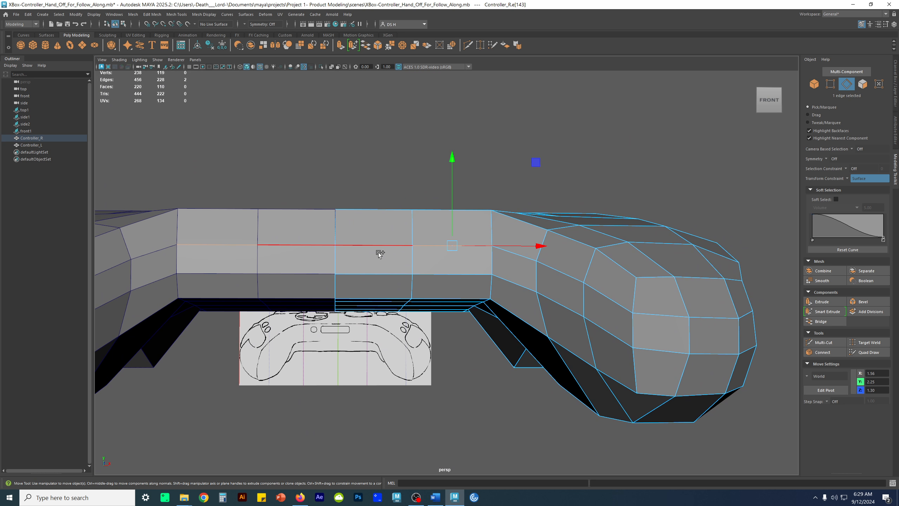
pyautogui.keyDown('shift'); pyautogui.click(452, 274); pyautogui.keyUp('shift')
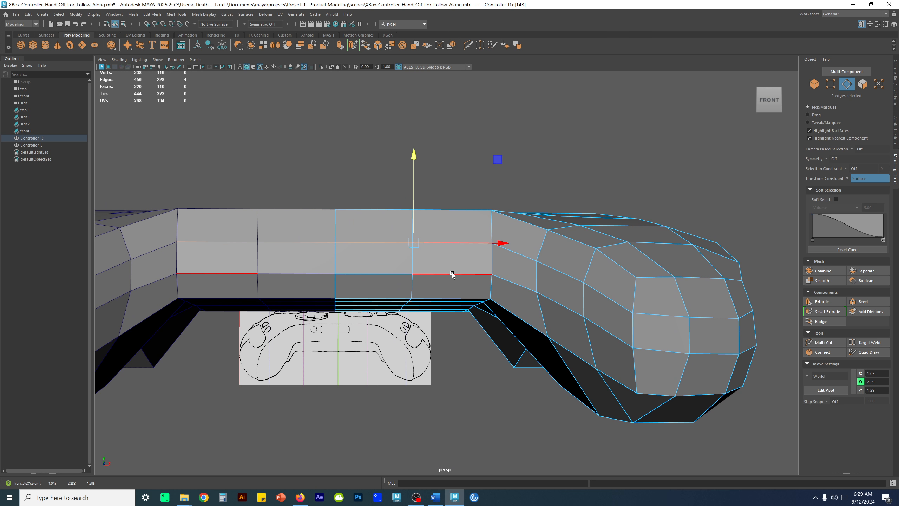
pyautogui.press('F9')
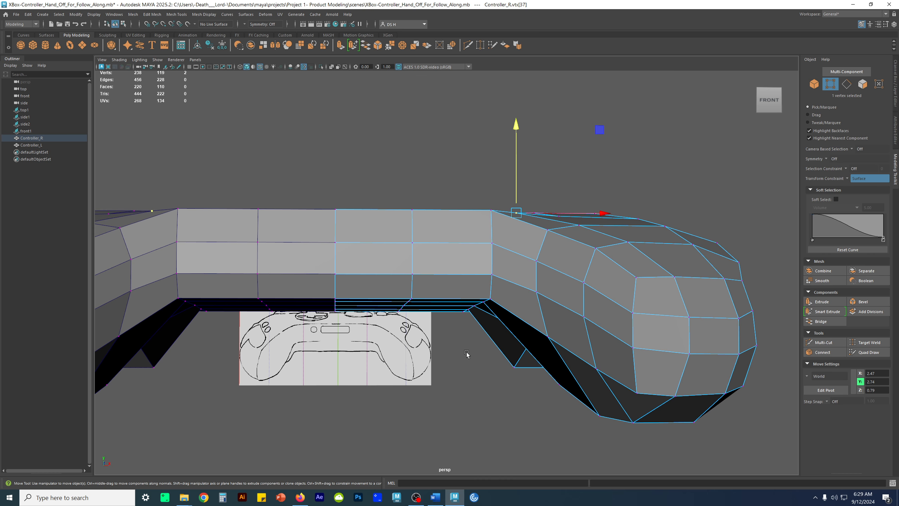
# Check the right controller half in smooth preview around the front and grip, and return to the unsmoothed cage
pyautogui.press('3')
pyautogui.press('F8')
pyautogui.keyDown('alt'); pyautogui.moveTo(562, 252); pyautogui.dragTo(580, 283); pyautogui.keyUp('alt')
pyautogui.press('1')
pyautogui.press('3')
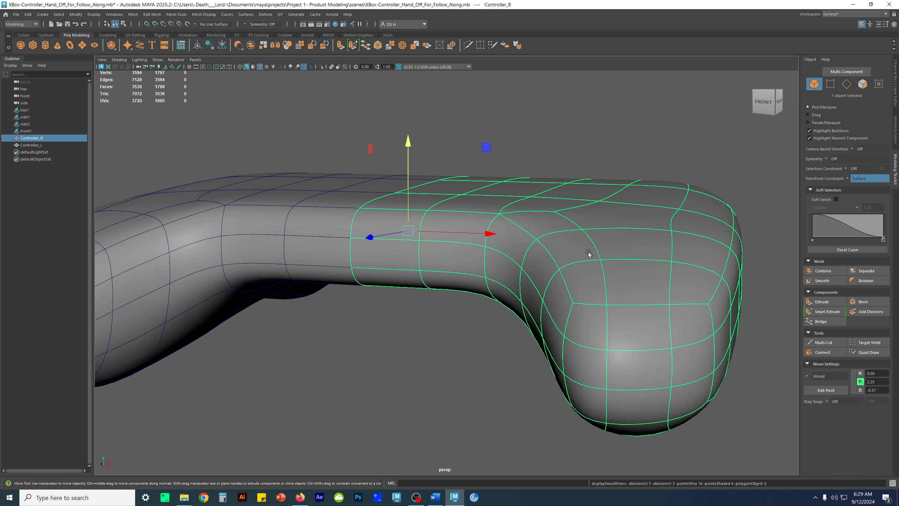
pyautogui.press('1')
pyautogui.keyDown('alt'); pyautogui.moveTo(546, 257); pyautogui.dragTo(531, 278, button='middle'); pyautogui.keyUp('alt')
pyautogui.moveTo(531, 278)
pyautogui.keyDown('alt'); pyautogui.mouseDown()
pyautogui.moveTo(481, 285)
pyautogui.moveTo(515, 271)
pyautogui.mouseUp(); pyautogui.keyUp('alt')
pyautogui.keyDown('alt'); pyautogui.moveTo(516, 271); pyautogui.dragTo(538, 278, button='right'); pyautogui.keyUp('alt')
pyautogui.keyDown('alt'); pyautogui.moveTo(538, 278); pyautogui.dragTo(555, 282); pyautogui.keyUp('alt')
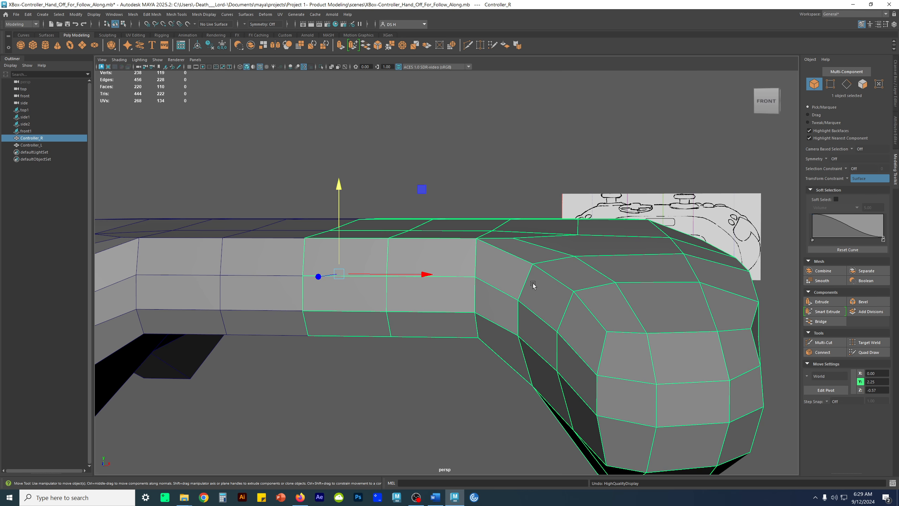
# Undo the recent changes back through the raise of the middle-row front edges
pyautogui.keyDown('alt'); pyautogui.moveTo(532, 284); pyautogui.dragTo(486, 296); pyautogui.keyUp('alt')
pyautogui.press('F9')
pyautogui.hotkey('ctrl', 'z')
pyautogui.hotkey('ctrl', 'z')
pyautogui.hotkey('ctrl', 'z')
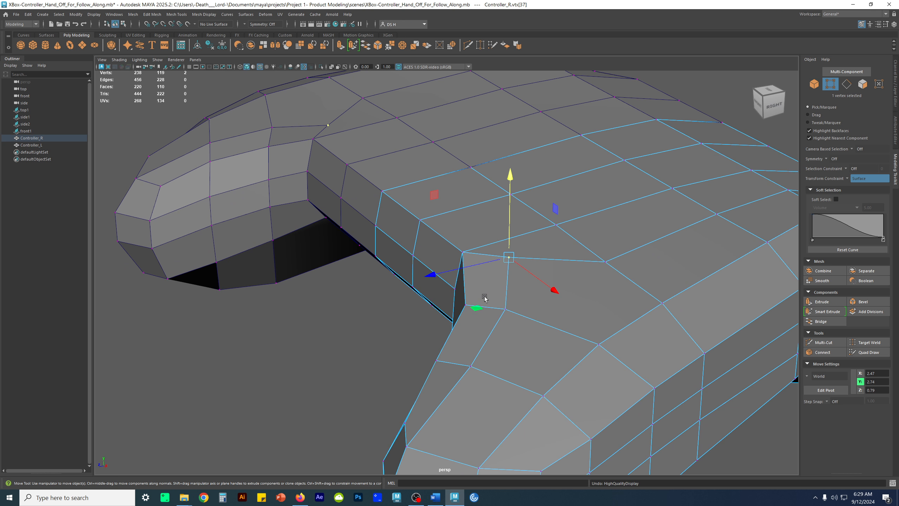
pyautogui.keyDown('alt'); pyautogui.moveTo(485, 296); pyautogui.dragTo(486, 284); pyautogui.keyUp('alt')
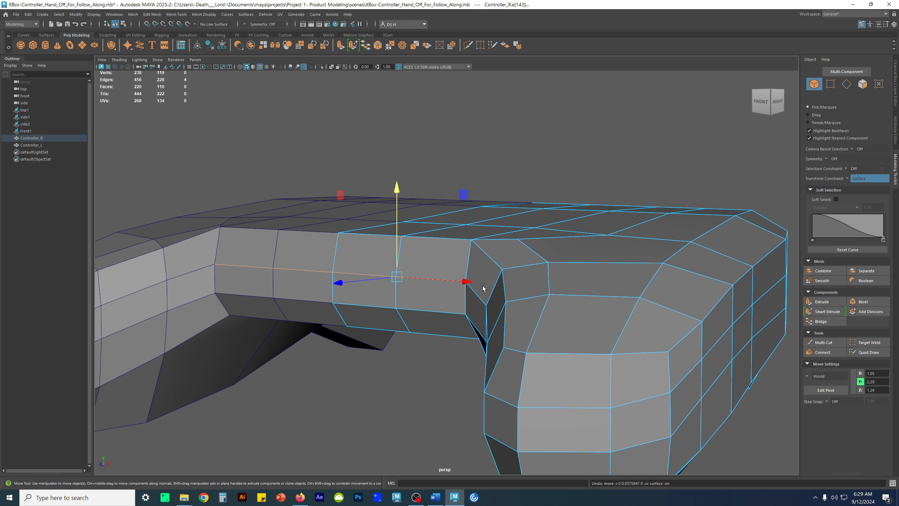
# Delete the diagonal edge connecting the grip's inner ridge vertex to the edge row on the top surface
pyautogui.click(372, 425)
pyautogui.keyDown('alt'); pyautogui.moveTo(372, 424); pyautogui.dragTo(512, 258); pyautogui.keyUp('alt')
pyautogui.moveTo(509, 252); pyautogui.dragTo(513, 188, button='right')
pyautogui.click(516, 235)
pyautogui.press('Delete')
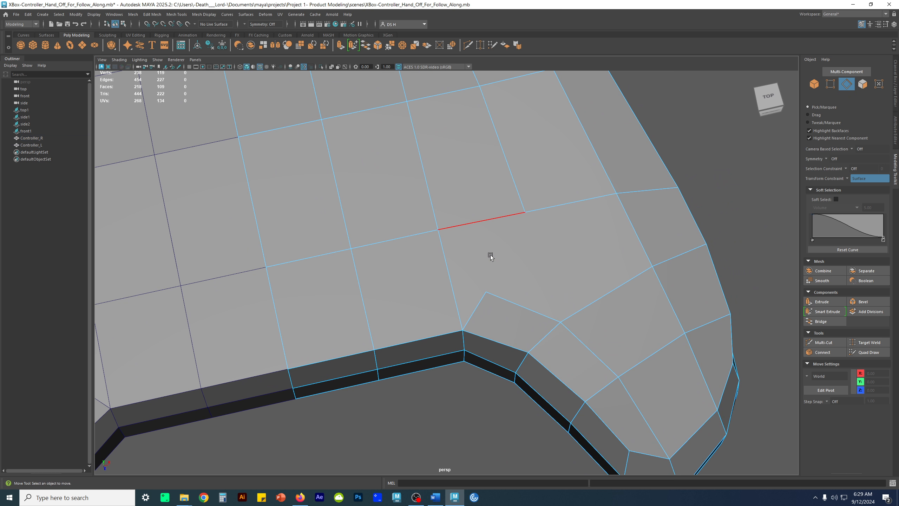
# Multi-Cut a new edge row across the top's front faces, from the center seam to the edge above the inner grip corner
pyautogui.keyDown('shift'); pyautogui.rightClick(490, 254); pyautogui.keyUp('shift')
pyautogui.keyDown('shift'); pyautogui.rightClick(490, 254); pyautogui.keyUp('shift')
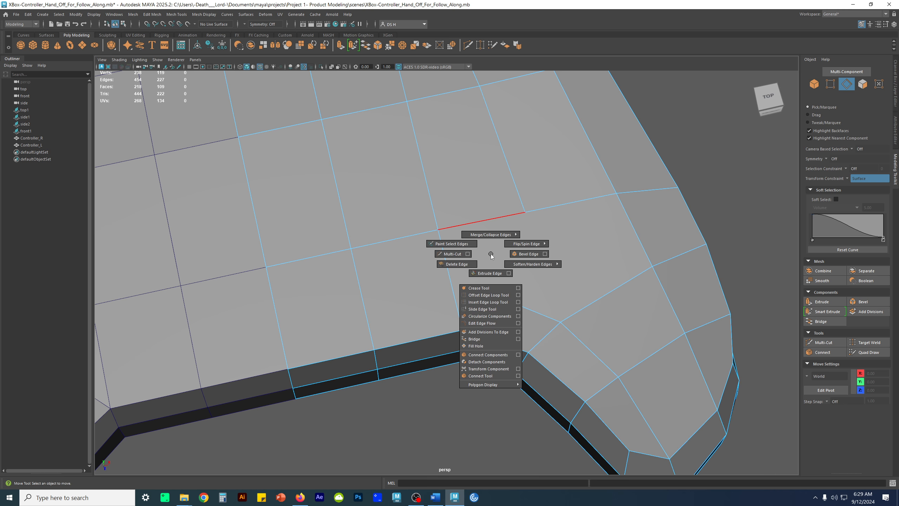
pyautogui.click(458, 255)
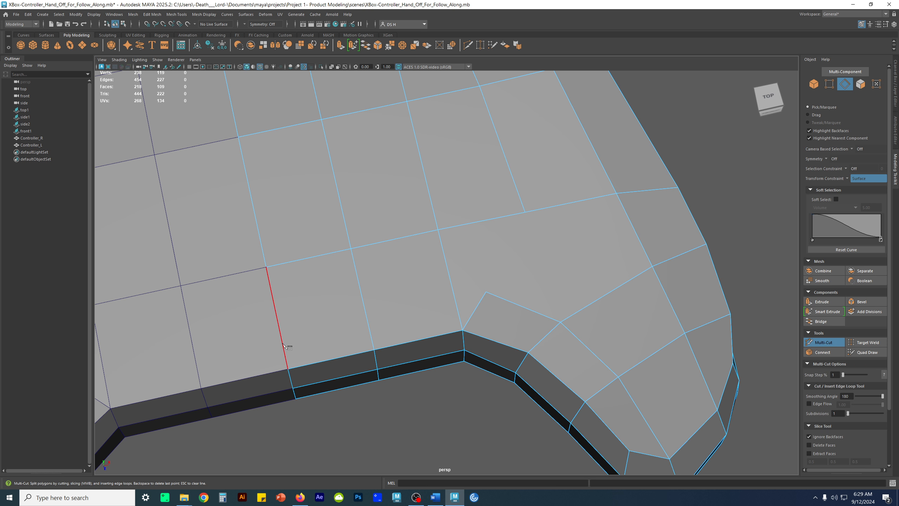
pyautogui.click(288, 326)
pyautogui.click(453, 288)
pyautogui.press('w')
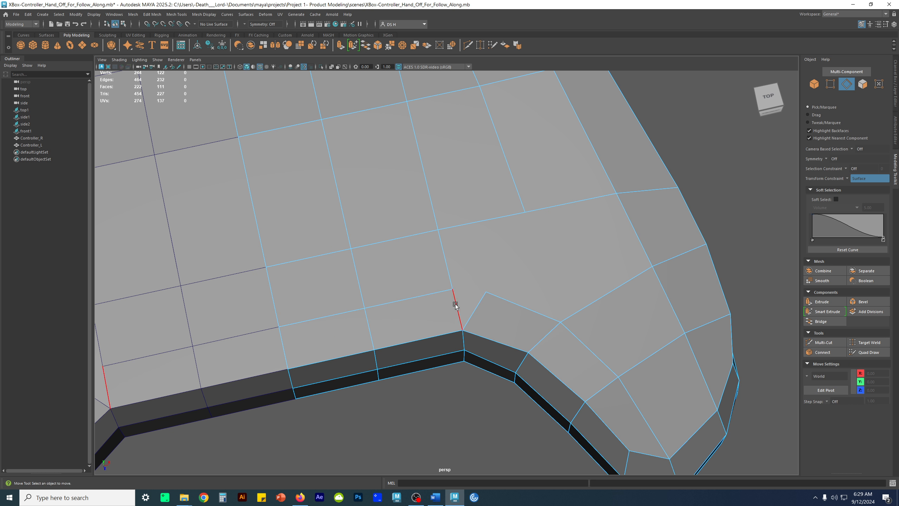
# Target Weld the loose ridge vertex near the inner grip corner onto the end vertex of the new cut
pyautogui.moveTo(514, 293); pyautogui.dragTo(283, 345, button='right')
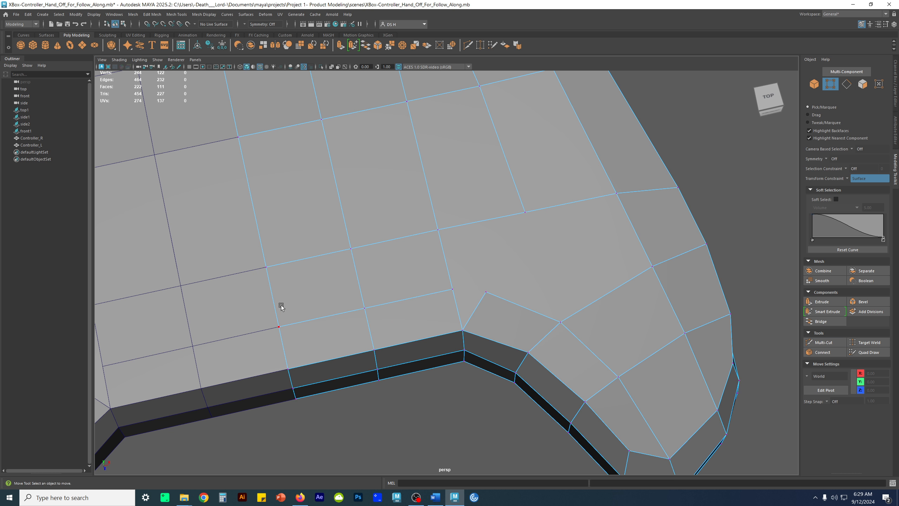
pyautogui.click(486, 293)
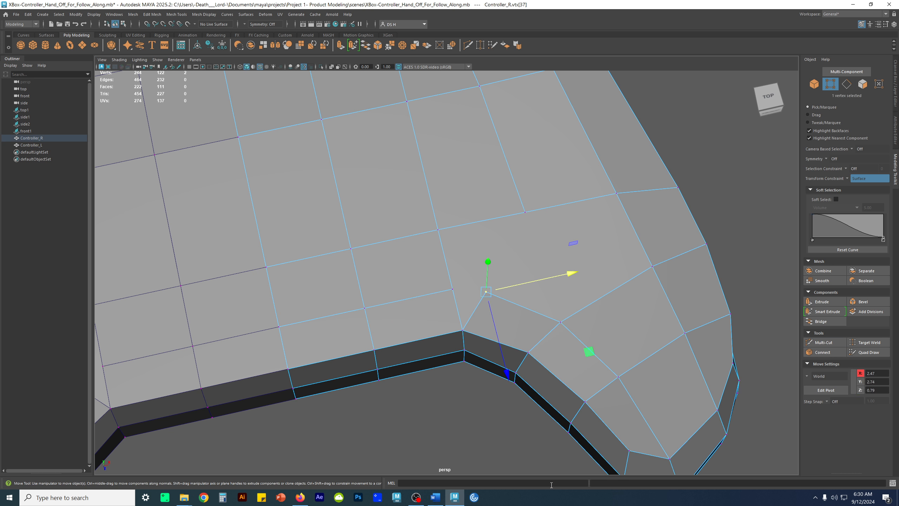
pyautogui.keyDown('shift'); pyautogui.rightClick(537, 230); pyautogui.keyUp('shift')
pyautogui.moveTo(537, 230)
pyautogui.keyDown('shift'); pyautogui.mouseDown(button='right')
pyautogui.moveTo(540, 207)
pyautogui.moveTo(535, 221)
pyautogui.mouseUp(button='right'); pyautogui.keyUp('shift')
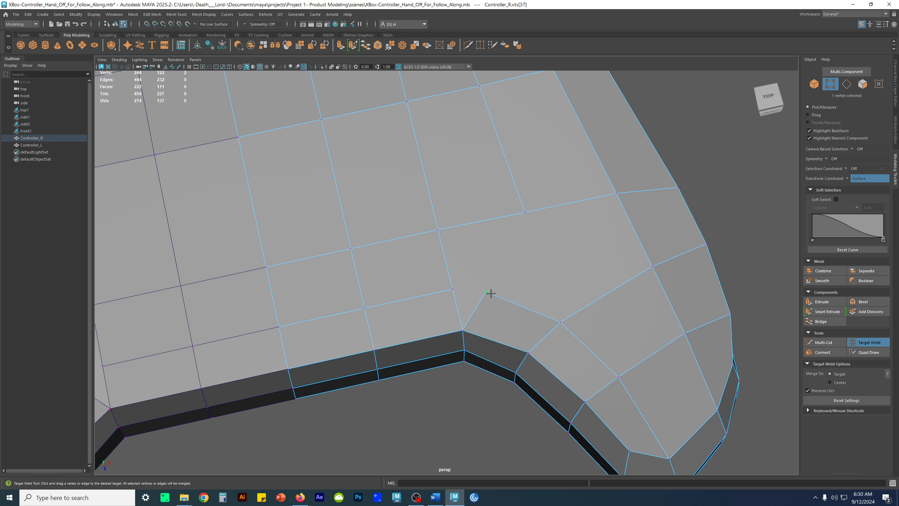
pyautogui.moveTo(488, 290); pyautogui.dragTo(434, 283)
pyautogui.press('w')
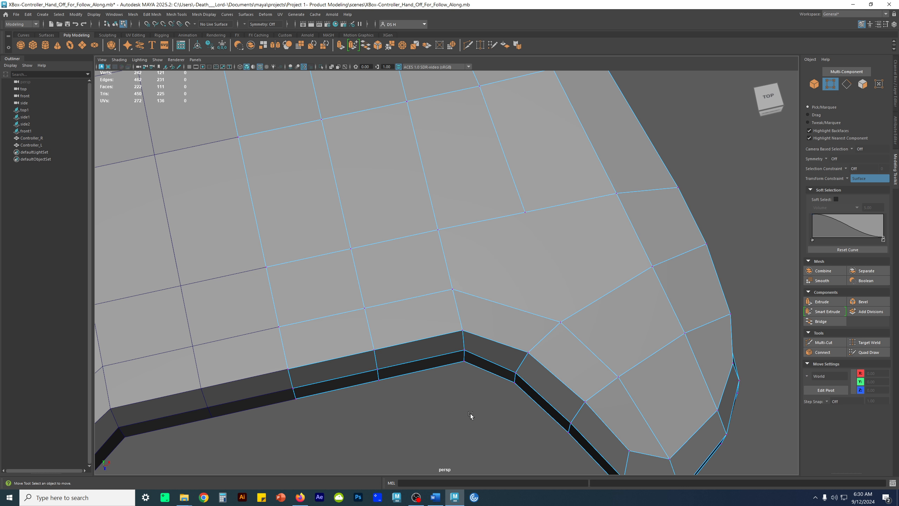
# Multi-Cut an edge from the grip's inner ridge vertex to the open edge end on the top surface
pyautogui.moveTo(594, 261); pyautogui.dragTo(631, 227, button='right')
pyautogui.keyDown('alt'); pyautogui.moveTo(610, 403); pyautogui.dragTo(528, 341); pyautogui.keyUp('alt')
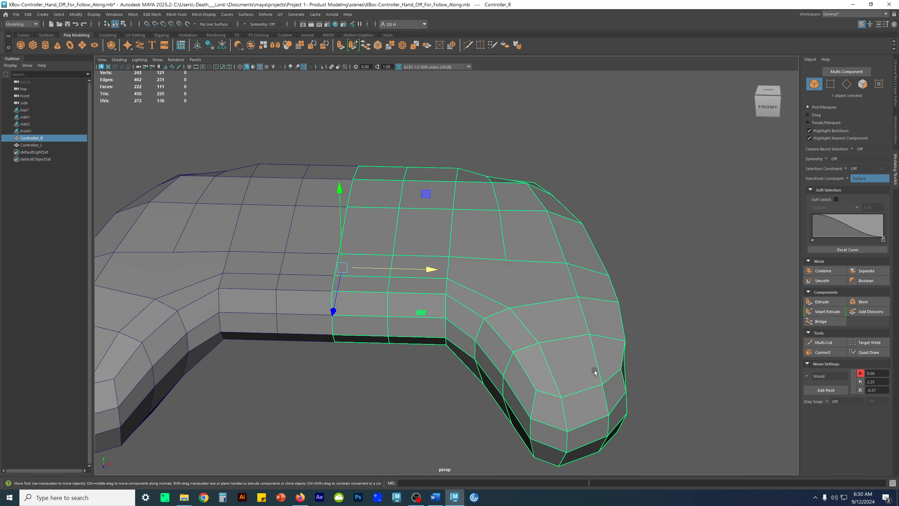
pyautogui.keyDown('alt'); pyautogui.moveTo(596, 376); pyautogui.dragTo(488, 237); pyautogui.keyUp('alt')
pyautogui.keyDown('shift'); pyautogui.moveTo(518, 252); pyautogui.dragTo(450, 259, button='right'); pyautogui.keyUp('shift')
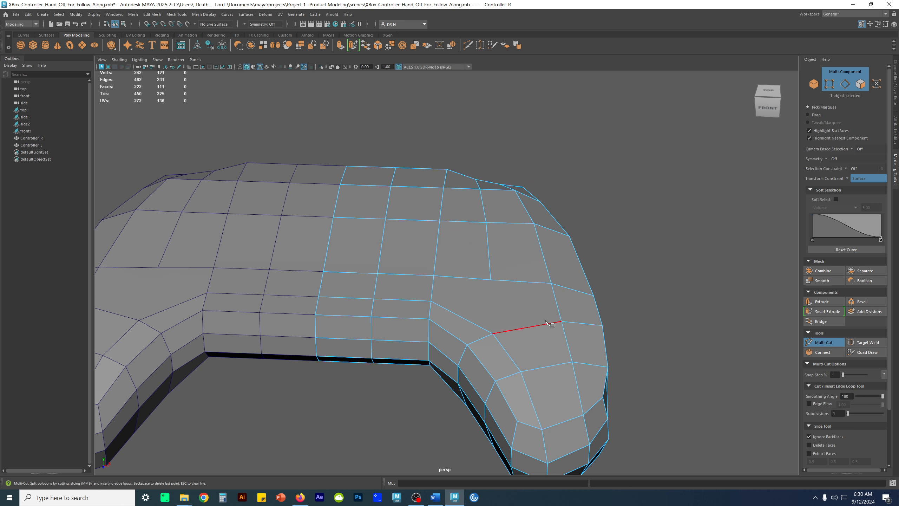
pyautogui.click(492, 280)
pyautogui.press('w')
# Select the two top edges of the new cut row behind the center section's front edge
pyautogui.keyDown('alt'); pyautogui.moveTo(586, 392); pyautogui.dragTo(516, 363); pyautogui.keyUp('alt')
pyautogui.keyDown('alt'); pyautogui.moveTo(391, 294); pyautogui.dragTo(426, 289); pyautogui.keyUp('alt')
pyautogui.scroll(2, 360, 288)
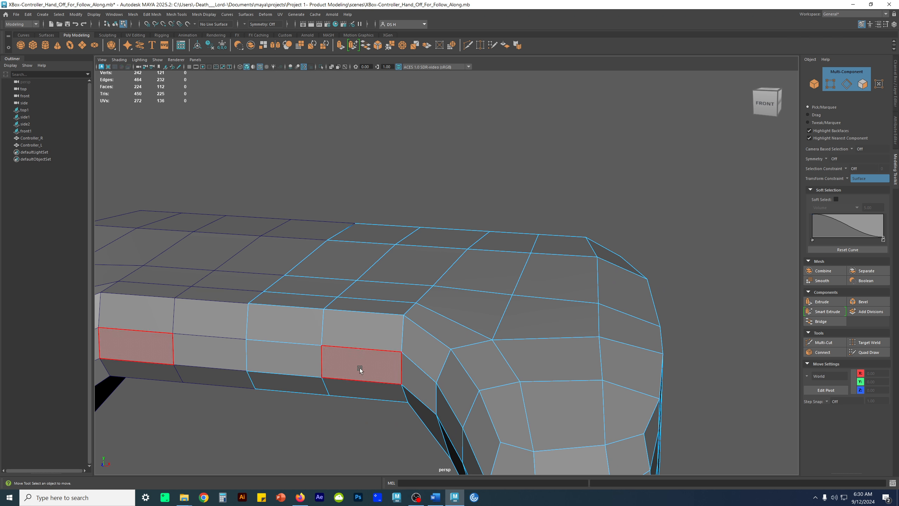
pyautogui.keyDown('alt'); pyautogui.moveTo(428, 317); pyautogui.dragTo(405, 269); pyautogui.keyUp('alt')
pyautogui.click(378, 235)
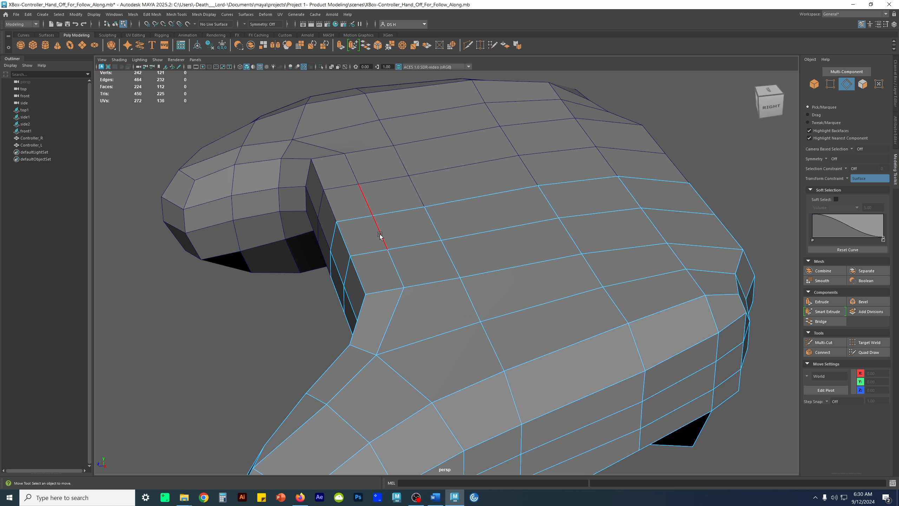
pyautogui.click(266, 323)
pyautogui.press('q')
pyautogui.click(399, 277)
pyautogui.keyDown('shift'); pyautogui.click(383, 240); pyautogui.keyUp('shift')
pyautogui.press('w')
# Slide the selected edge pair rearward along the surface, midway between the front edge and the next edge row
pyautogui.keyDown('alt'); pyautogui.moveTo(379, 321); pyautogui.dragTo(298, 278); pyautogui.keyUp('alt')
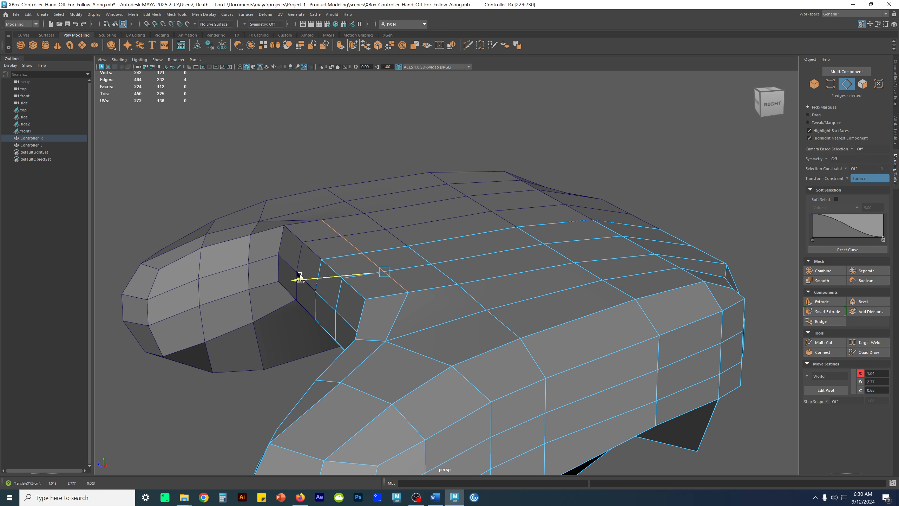
pyautogui.hotkey('ctrl', 'z')
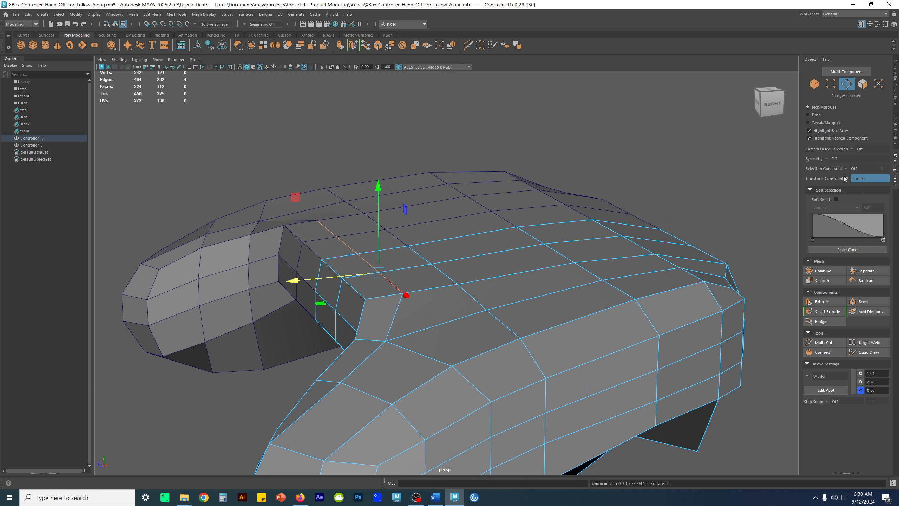
pyautogui.click(845, 178)
pyautogui.click(778, 189)
pyautogui.keyDown('alt'); pyautogui.moveTo(666, 198); pyautogui.dragTo(666, 203); pyautogui.keyUp('alt')
pyautogui.keyDown('alt'); pyautogui.moveTo(426, 260); pyautogui.dragTo(418, 292); pyautogui.keyUp('alt')
pyautogui.moveTo(338, 268); pyautogui.dragTo(355, 265)
pyautogui.keyDown('alt'); pyautogui.moveTo(355, 268); pyautogui.dragTo(393, 275); pyautogui.keyUp('alt')
pyautogui.keyDown('alt'); pyautogui.moveTo(394, 275); pyautogui.dragTo(496, 307, button='right'); pyautogui.keyUp('alt')
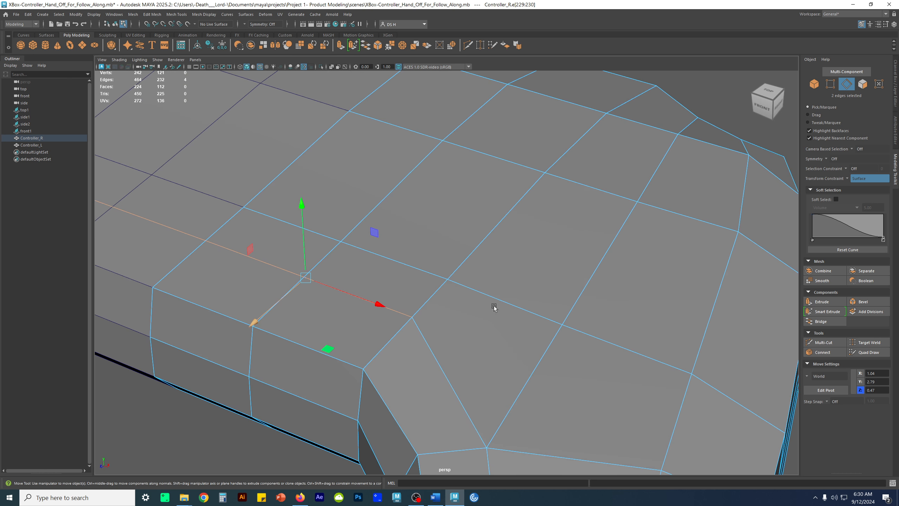
# Examine the spacing of the edge rows across the top surface and grip from several angles
pyautogui.keyDown('alt'); pyautogui.moveTo(219, 249); pyautogui.dragTo(368, 251, button='middle'); pyautogui.keyUp('alt')
pyautogui.keyDown('alt'); pyautogui.moveTo(368, 252); pyautogui.dragTo(421, 244, button='right'); pyautogui.keyUp('alt')
pyautogui.keyDown('alt'); pyautogui.moveTo(563, 274); pyautogui.dragTo(537, 278, button='right'); pyautogui.keyUp('alt')
pyautogui.keyDown('alt'); pyautogui.moveTo(628, 308); pyautogui.dragTo(613, 303); pyautogui.keyUp('alt')
pyautogui.keyDown('alt'); pyautogui.moveTo(660, 312); pyautogui.dragTo(600, 330, button='right'); pyautogui.keyUp('alt')
pyautogui.keyDown('alt'); pyautogui.moveTo(598, 331); pyautogui.dragTo(510, 293, button='middle'); pyautogui.keyUp('alt')
pyautogui.keyDown('alt'); pyautogui.moveTo(510, 293); pyautogui.dragTo(531, 297); pyautogui.keyUp('alt')
pyautogui.keyDown('alt'); pyautogui.moveTo(403, 310); pyautogui.dragTo(456, 305); pyautogui.keyUp('alt')
# Reselect the new cut row's two top edges and nudge them along the surface toward the front edge
pyautogui.click(555, 411)
pyautogui.click(465, 225)
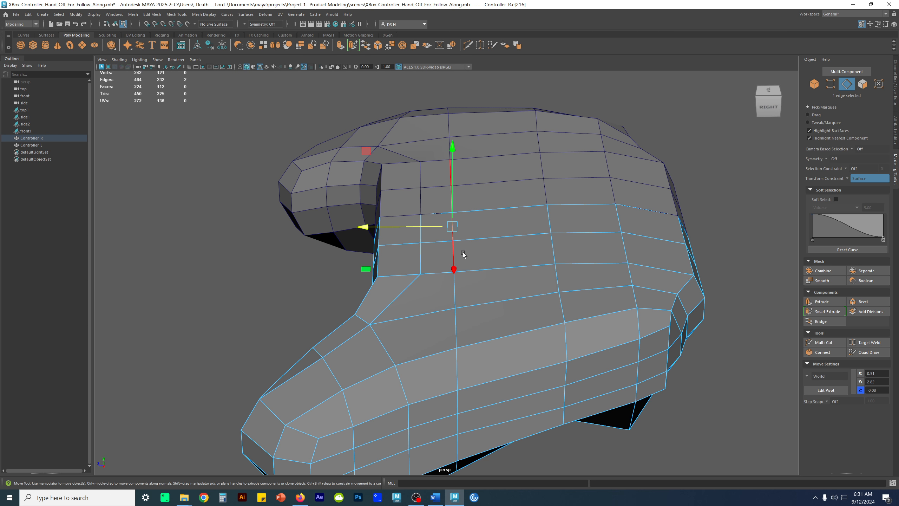
pyautogui.keyDown('shift'); pyautogui.click(507, 265); pyautogui.keyUp('shift')
pyautogui.keyDown('alt'); pyautogui.moveTo(507, 264); pyautogui.dragTo(412, 266); pyautogui.keyUp('alt')
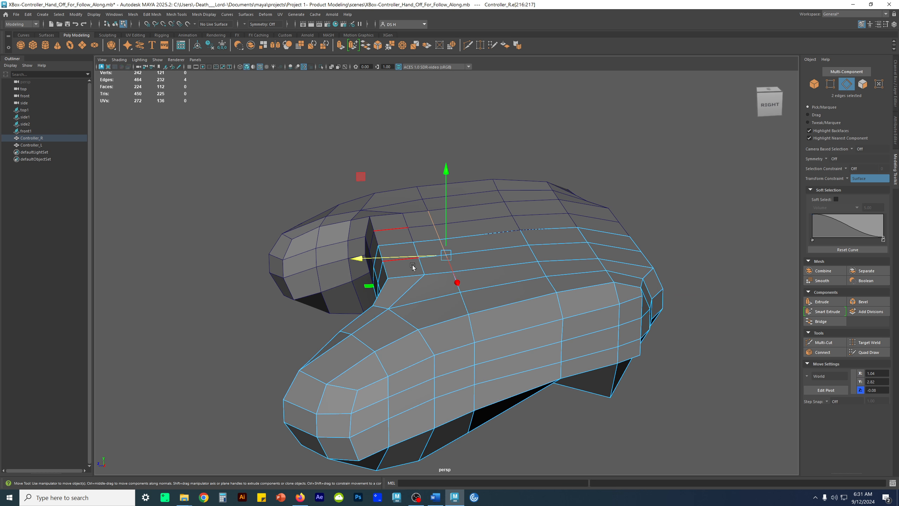
pyautogui.press('q')
pyautogui.click(420, 266)
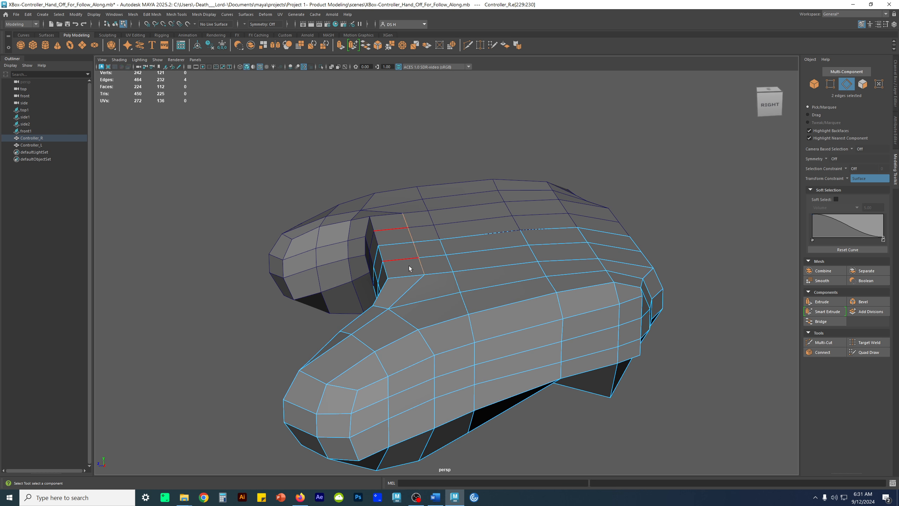
pyautogui.press('w')
pyautogui.moveTo(379, 261); pyautogui.dragTo(361, 254)
# Leave component editing, check the right half in smooth preview from several angles, and return to the unsmoothed cage
pyautogui.press('F8')
pyautogui.keyDown('alt'); pyautogui.moveTo(493, 254); pyautogui.dragTo(391, 160); pyautogui.keyUp('alt')
pyautogui.keyDown('alt'); pyautogui.moveTo(500, 219); pyautogui.dragTo(422, 273); pyautogui.keyUp('alt')
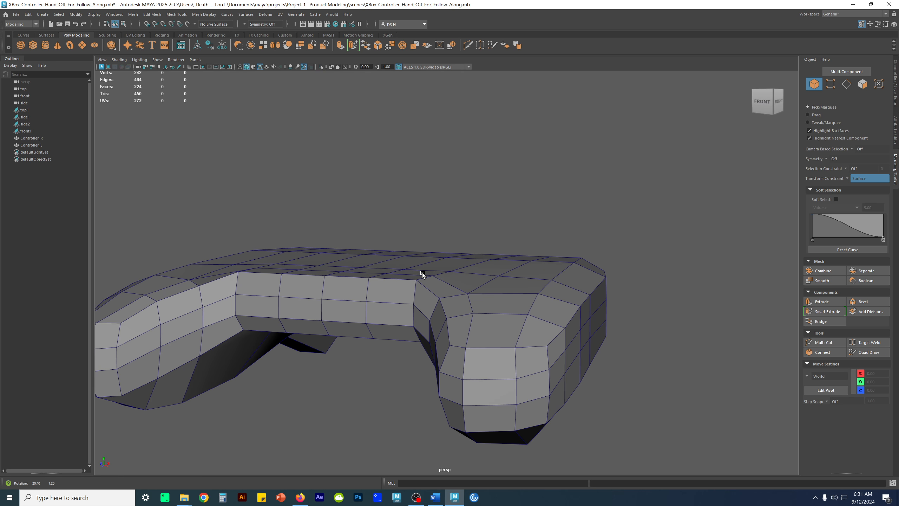
pyautogui.click(510, 296)
pyautogui.press('3')
pyautogui.click(631, 199)
pyautogui.keyDown('alt'); pyautogui.moveTo(637, 212); pyautogui.dragTo(591, 283); pyautogui.keyUp('alt')
pyautogui.click(476, 306)
pyautogui.press('1')
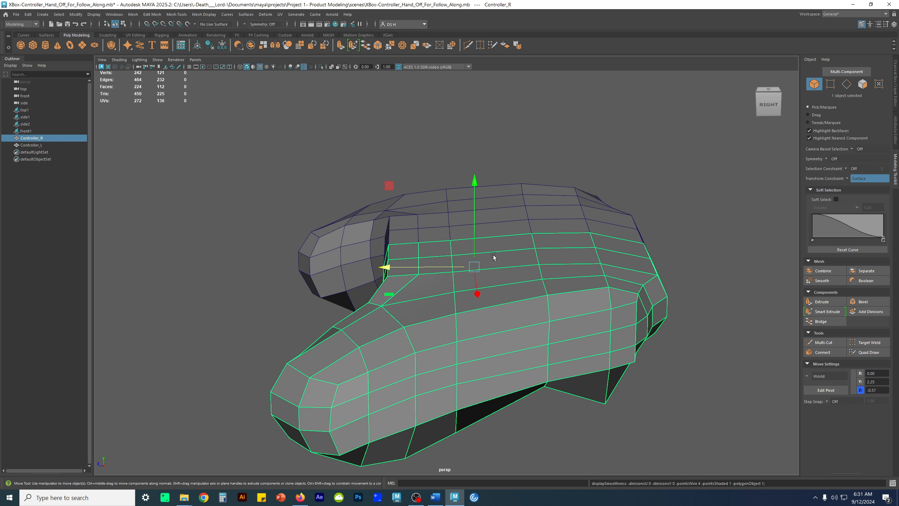
# Compare the body with the side reference sketch: select the left controller half in the side view and show that view full size
pyautogui.keyDown('alt'); pyautogui.moveTo(546, 328); pyautogui.dragTo(539, 313); pyautogui.keyUp('alt')
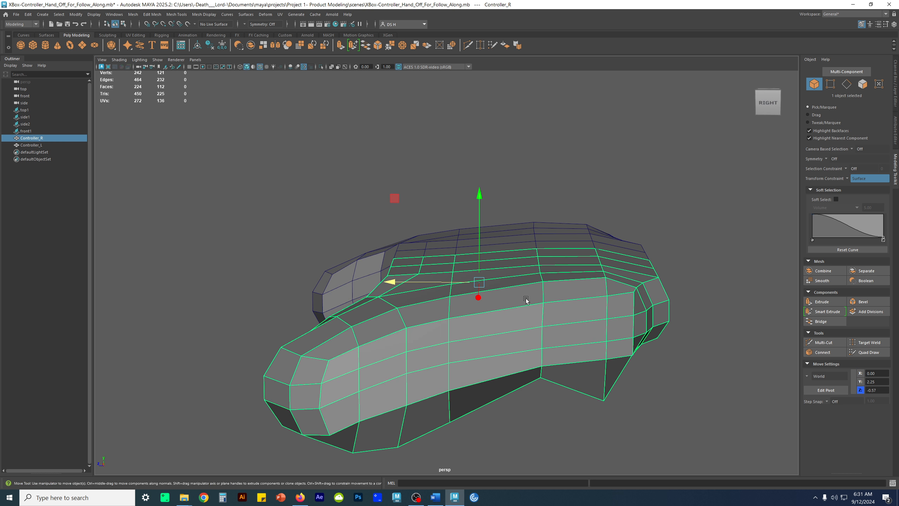
pyautogui.press('space')
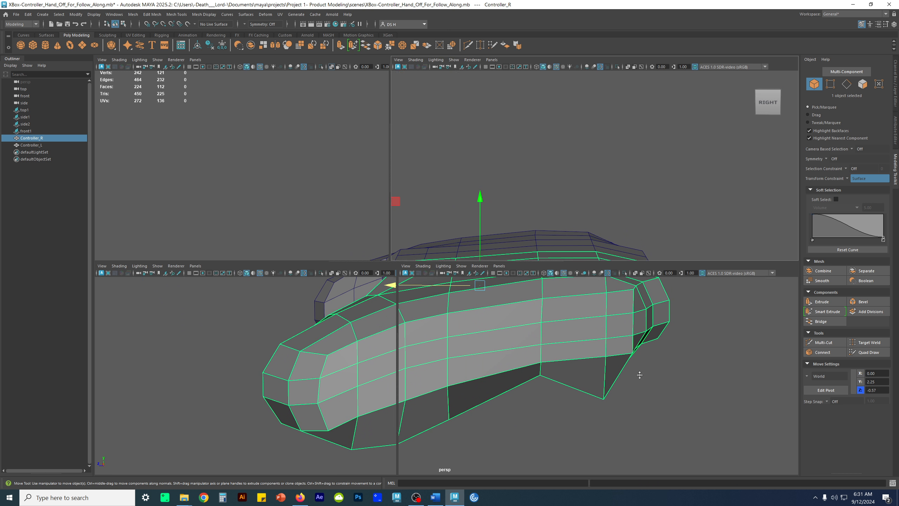
pyautogui.scroll(-4, 620, 392)
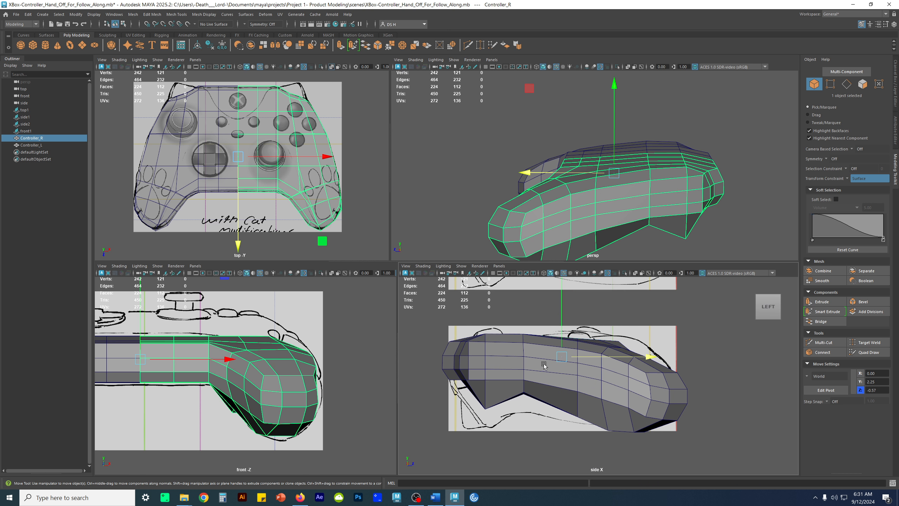
pyautogui.scroll(-2, 601, 354)
pyautogui.keyDown('alt'); pyautogui.moveTo(609, 343); pyautogui.dragTo(619, 380, button='middle'); pyautogui.keyUp('alt')
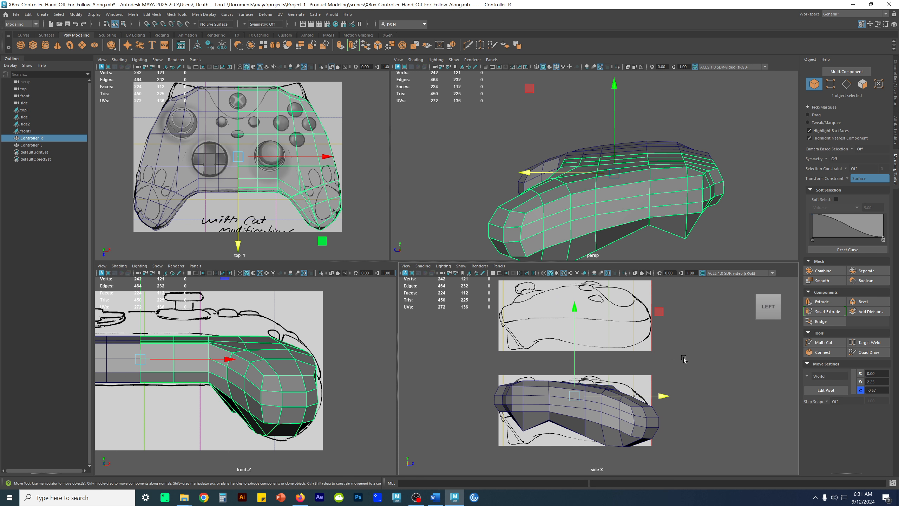
pyautogui.keyDown('alt'); pyautogui.moveTo(486, 381); pyautogui.dragTo(555, 416, button='right'); pyautogui.keyUp('alt')
pyautogui.click(555, 435)
pyautogui.keyDown('alt'); pyautogui.moveTo(546, 425); pyautogui.dragTo(569, 353, button='middle'); pyautogui.keyUp('alt')
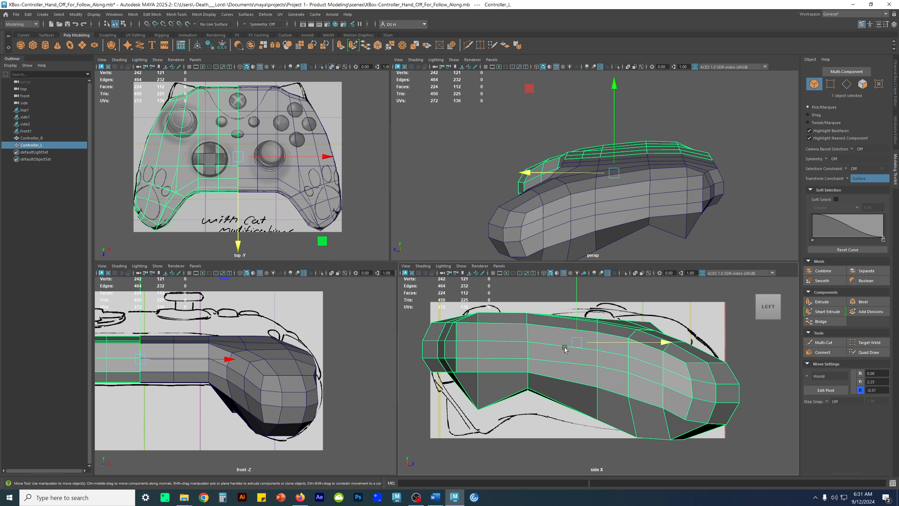
pyautogui.press('space')
pyautogui.keyDown('alt'); pyautogui.moveTo(510, 251); pyautogui.dragTo(621, 272, button='middle'); pyautogui.keyUp('alt')
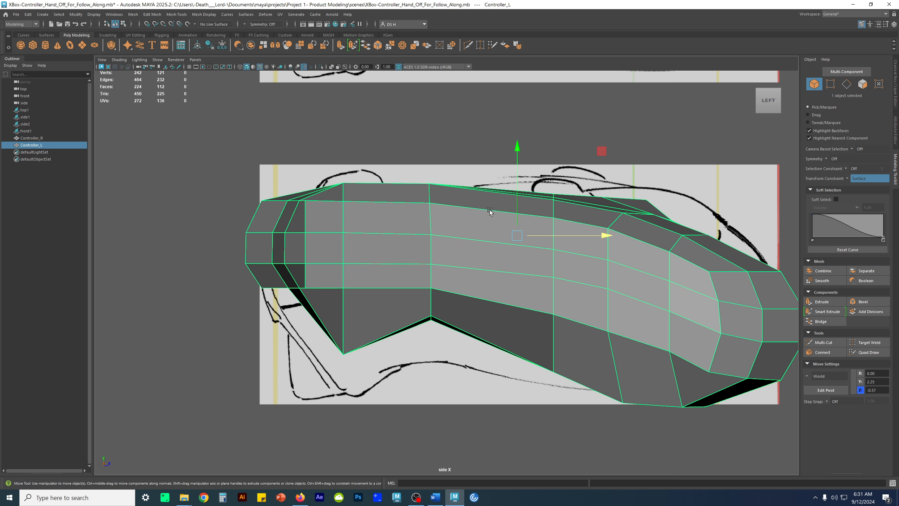
# Slice a straight vertical edge row through the body in the side view, midway between the two widely spaced middle columns
pyautogui.keyDown('shift'); pyautogui.moveTo(489, 208); pyautogui.dragTo(458, 209, button='right'); pyautogui.keyUp('shift')
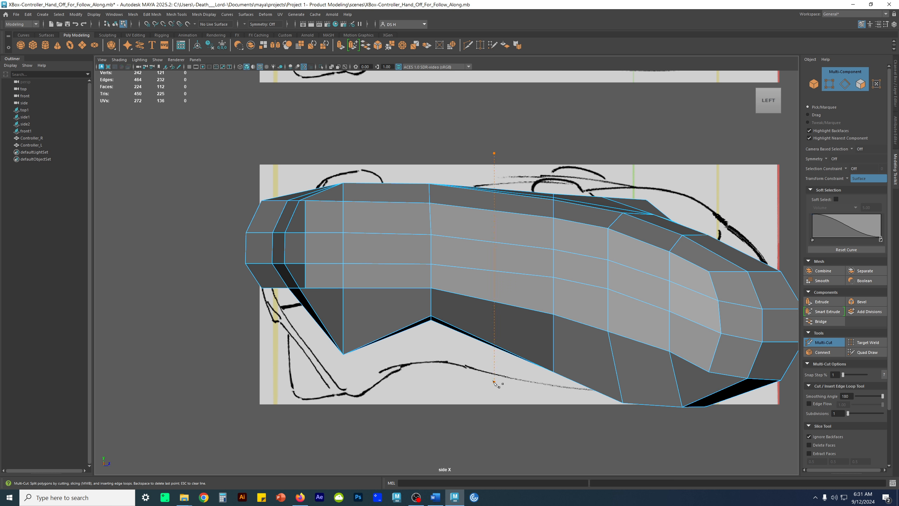
pyautogui.moveTo(494, 401); pyautogui.dragTo(495, 401)
pyautogui.press('w')
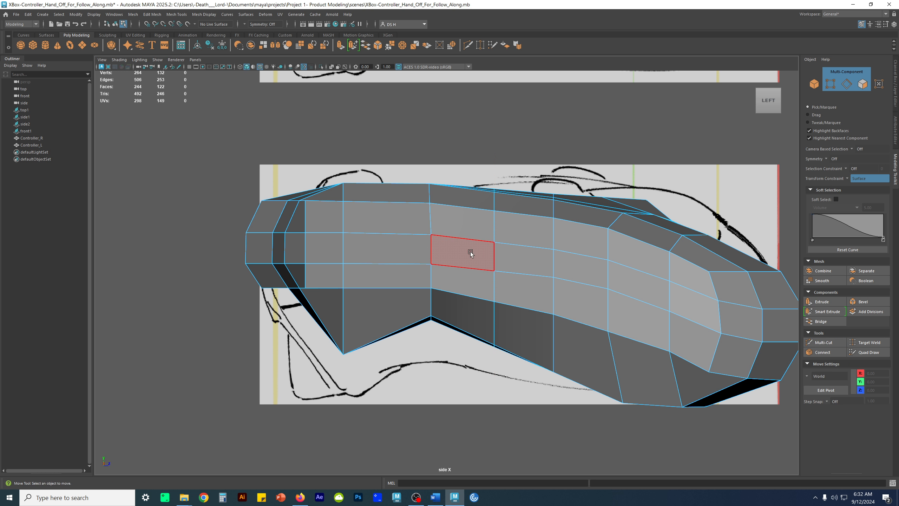
pyautogui.press('space')
pyautogui.press('space')
# Check the newly sliced body in smooth preview from several angles and return to the unsmoothed cage
pyautogui.keyDown('alt'); pyautogui.moveTo(584, 280); pyautogui.dragTo(525, 219); pyautogui.keyUp('alt')
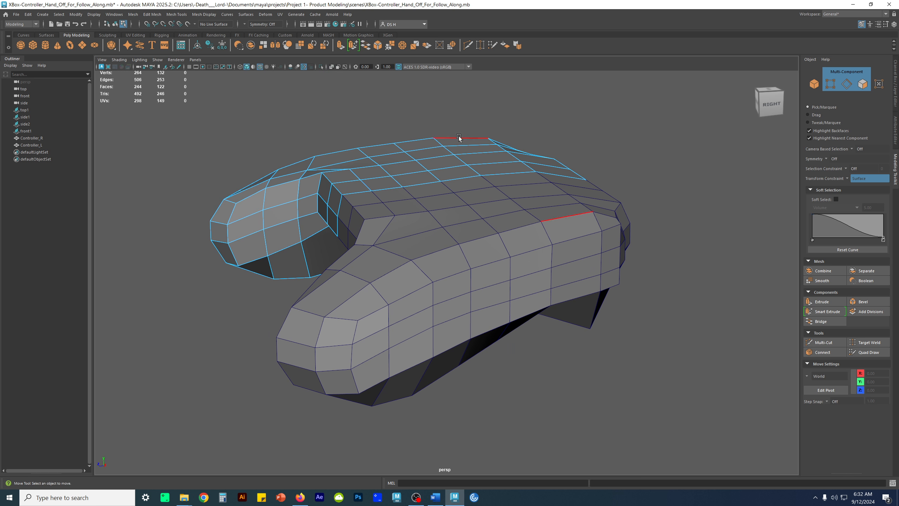
pyautogui.keyDown('alt'); pyautogui.moveTo(487, 294); pyautogui.dragTo(491, 273); pyautogui.keyUp('alt')
pyautogui.press('F8')
pyautogui.keyDown('alt'); pyautogui.moveTo(508, 231); pyautogui.dragTo(499, 260); pyautogui.keyUp('alt')
pyautogui.click(498, 259)
pyautogui.press('3')
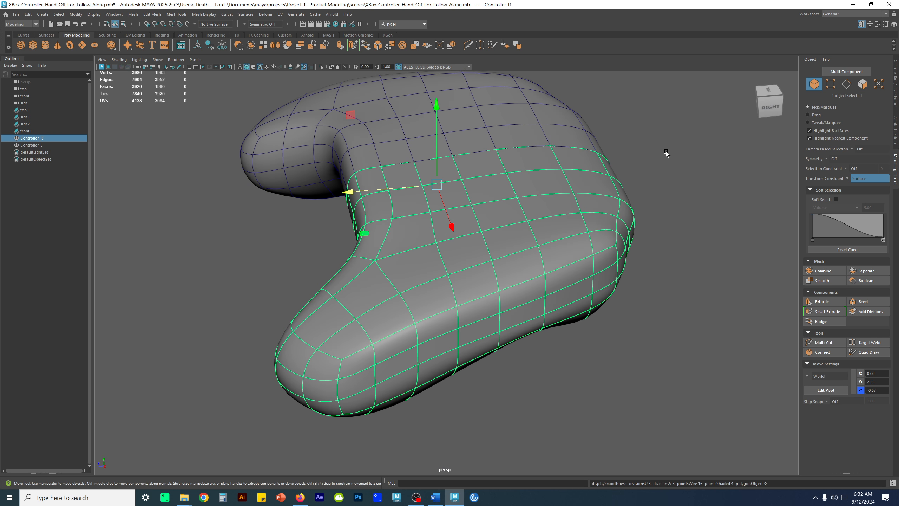
pyautogui.click(642, 159)
pyautogui.keyDown('alt'); pyautogui.moveTo(604, 250); pyautogui.dragTo(526, 278); pyautogui.keyUp('alt')
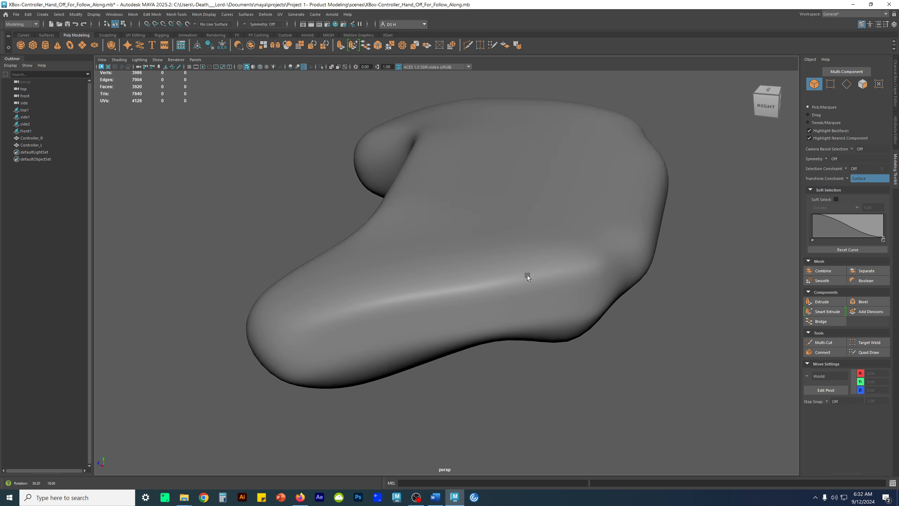
pyautogui.press('1')
pyautogui.click(530, 259)
pyautogui.click(524, 347)
# Cut a new edge row across the underside with Multi-Cut, from the loose vertex at the grip's inner edge to the center line
pyautogui.keyDown('alt'); pyautogui.moveTo(475, 260); pyautogui.dragTo(493, 282); pyautogui.keyUp('alt')
pyautogui.hotkey('alt', '5')
pyautogui.moveTo(495, 264)
pyautogui.keyDown('alt'); pyautogui.mouseDown(button='right')
pyautogui.moveTo(527, 255)
pyautogui.moveTo(439, 255)
pyautogui.mouseUp(button='right'); pyautogui.keyUp('alt')
pyautogui.click(527, 256)
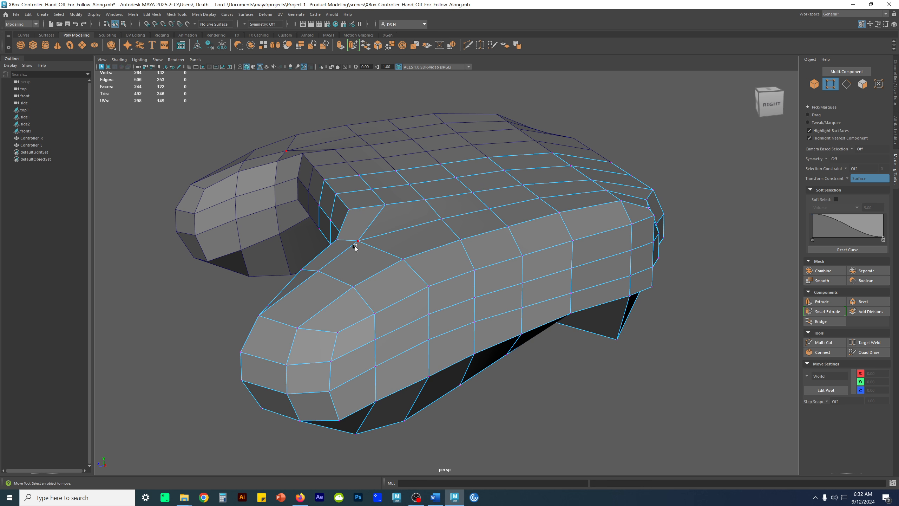
pyautogui.keyDown('alt'); pyautogui.moveTo(376, 284); pyautogui.dragTo(376, 222); pyautogui.keyUp('alt')
pyautogui.scroll(5, 410, 223)
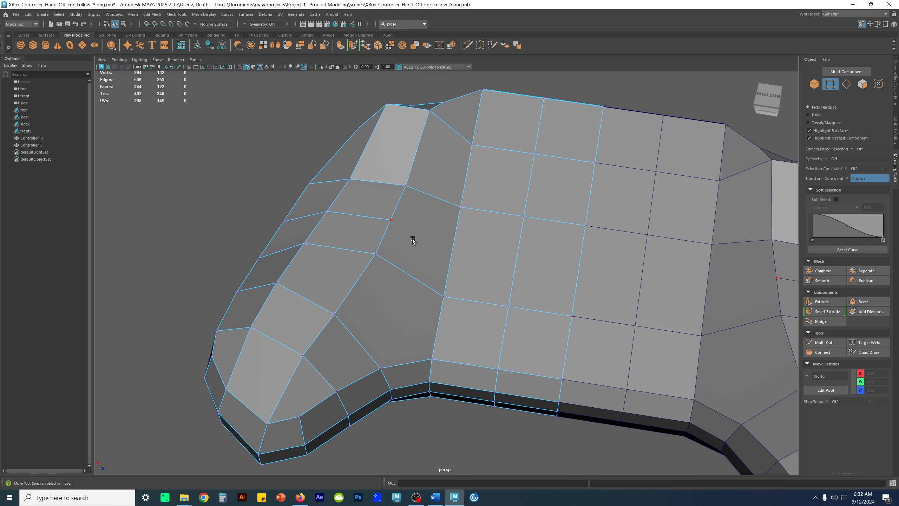
pyautogui.keyDown('alt'); pyautogui.moveTo(438, 233); pyautogui.dragTo(474, 228); pyautogui.keyUp('alt')
pyautogui.keyDown('alt'); pyautogui.moveTo(467, 243); pyautogui.dragTo(394, 262); pyautogui.keyUp('alt')
pyautogui.keyDown('alt'); pyautogui.moveTo(507, 257); pyautogui.dragTo(474, 257); pyautogui.keyUp('alt')
pyautogui.keyDown('shift'); pyautogui.moveTo(452, 221); pyautogui.dragTo(388, 220, button='right'); pyautogui.keyUp('shift')
pyautogui.click(387, 249)
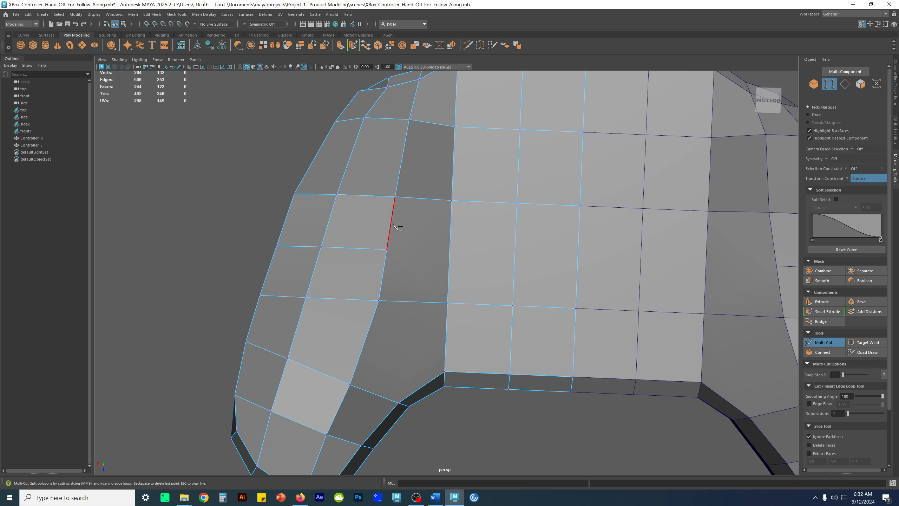
pyautogui.keyDown('alt'); pyautogui.moveTo(598, 245); pyautogui.dragTo(594, 242); pyautogui.keyUp('alt')
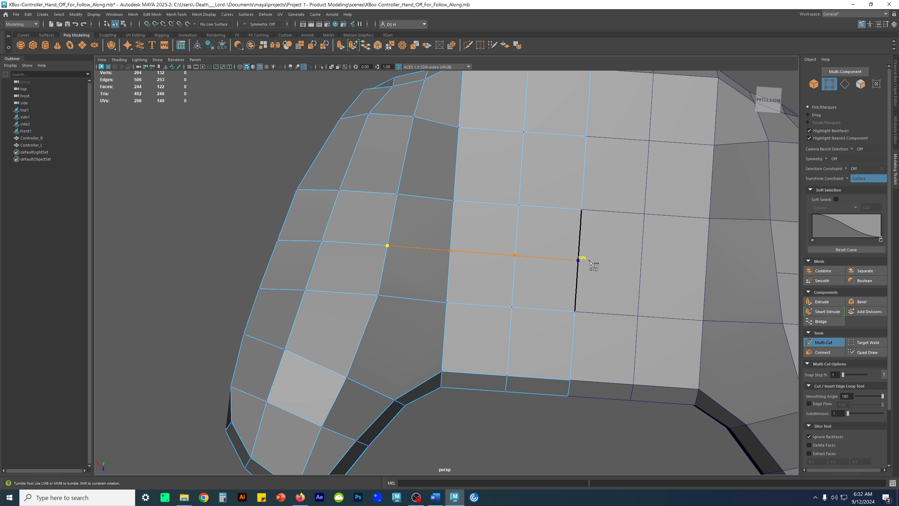
pyautogui.press('w')
# Select the full edge loop running across the middle of the underside and slide it along Z on the surface toward the front edge
pyautogui.keyDown('alt'); pyautogui.moveTo(595, 269); pyautogui.dragTo(570, 320); pyautogui.keyUp('alt')
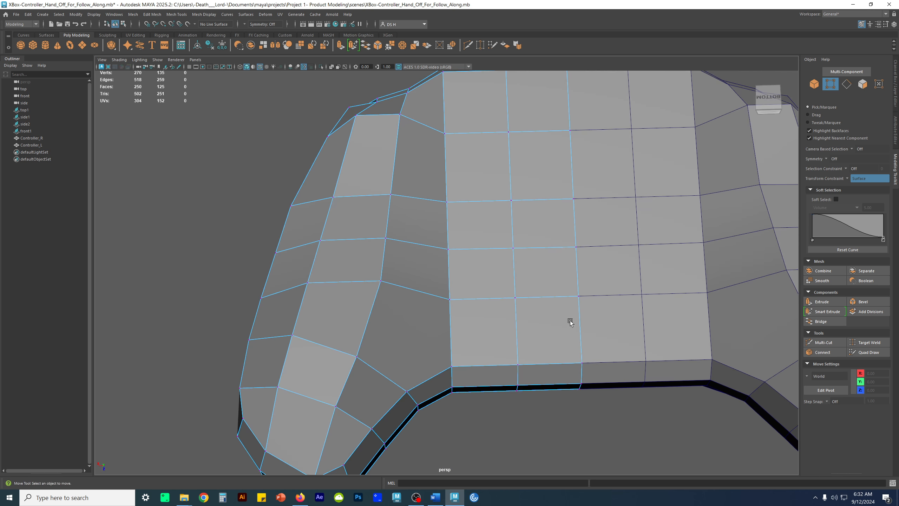
pyautogui.keyDown('alt'); pyautogui.moveTo(570, 320); pyautogui.dragTo(451, 289, button='right'); pyautogui.keyUp('alt')
pyautogui.keyDown('alt'); pyautogui.moveTo(451, 289); pyautogui.dragTo(518, 186); pyautogui.keyUp('alt')
pyautogui.press('F10')
pyautogui.doubleClick(512, 191)
pyautogui.keyDown('alt'); pyautogui.moveTo(584, 241); pyautogui.dragTo(460, 284); pyautogui.keyUp('alt')
pyautogui.moveTo(411, 261); pyautogui.dragTo(401, 257)
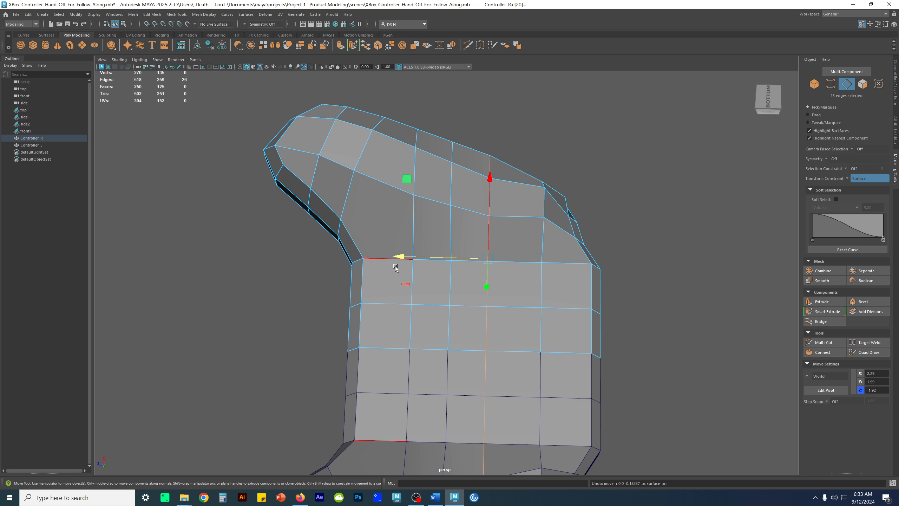
pyautogui.moveTo(405, 253); pyautogui.dragTo(402, 253)
pyautogui.hotkey('ctrl', 'z')
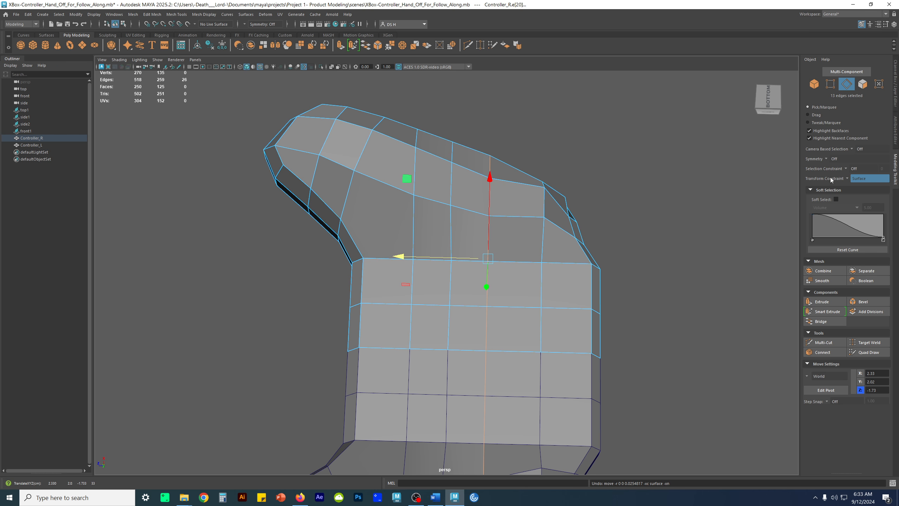
pyautogui.keyDown('alt'); pyautogui.moveTo(584, 276); pyautogui.dragTo(587, 319); pyautogui.keyUp('alt')
pyautogui.keyDown('alt'); pyautogui.moveTo(587, 319); pyautogui.dragTo(648, 326, button='right'); pyautogui.keyUp('alt')
pyautogui.keyDown('alt'); pyautogui.moveTo(647, 327); pyautogui.dragTo(471, 310); pyautogui.keyUp('alt')
pyautogui.keyDown('alt'); pyautogui.moveTo(470, 310); pyautogui.dragTo(537, 331, button='right'); pyautogui.keyUp('alt')
pyautogui.moveTo(486, 291)
pyautogui.mouseDown()
pyautogui.moveTo(509, 299)
pyautogui.moveTo(484, 287)
pyautogui.moveTo(503, 291)
pyautogui.moveTo(495, 289)
pyautogui.mouseUp()
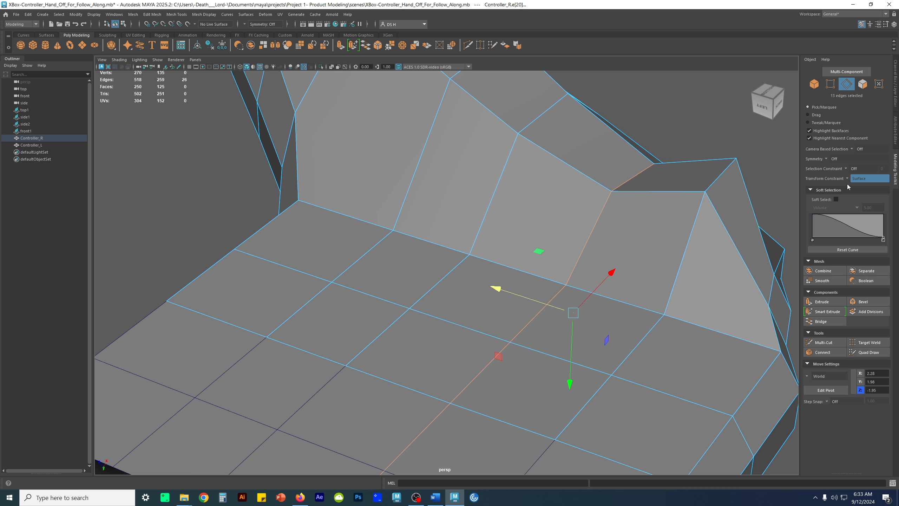
# Select the neighboring loop nearer the grip and nudge it along Z toward the front to even out the spacing
pyautogui.keyDown('alt'); pyautogui.moveTo(588, 283); pyautogui.dragTo(440, 220); pyautogui.keyUp('alt')
pyautogui.moveTo(453, 213); pyautogui.dragTo(454, 135, button='middle')
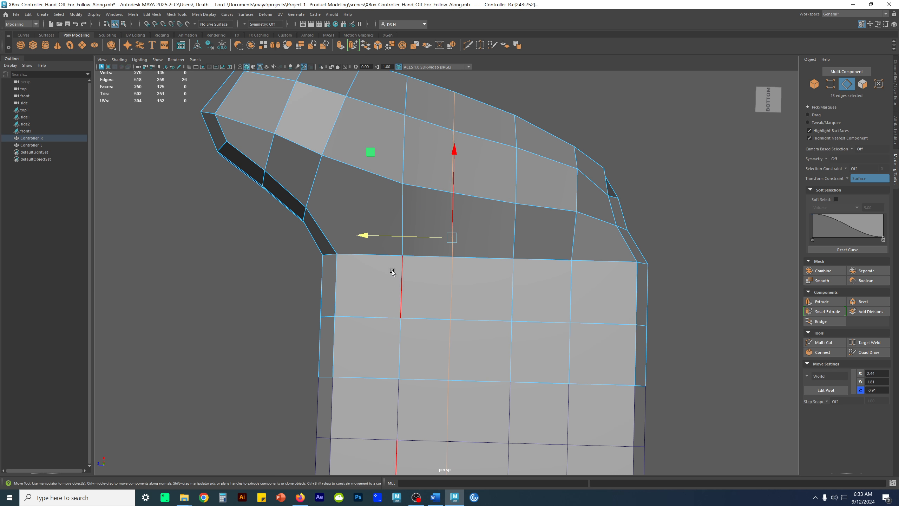
pyautogui.moveTo(383, 234); pyautogui.dragTo(391, 239)
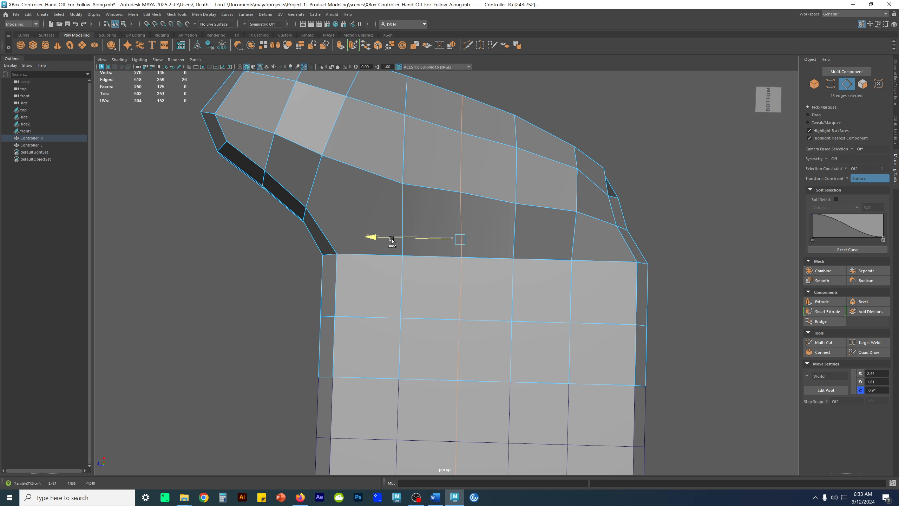
pyautogui.keyDown('alt'); pyautogui.moveTo(510, 290); pyautogui.dragTo(583, 276); pyautogui.keyUp('alt')
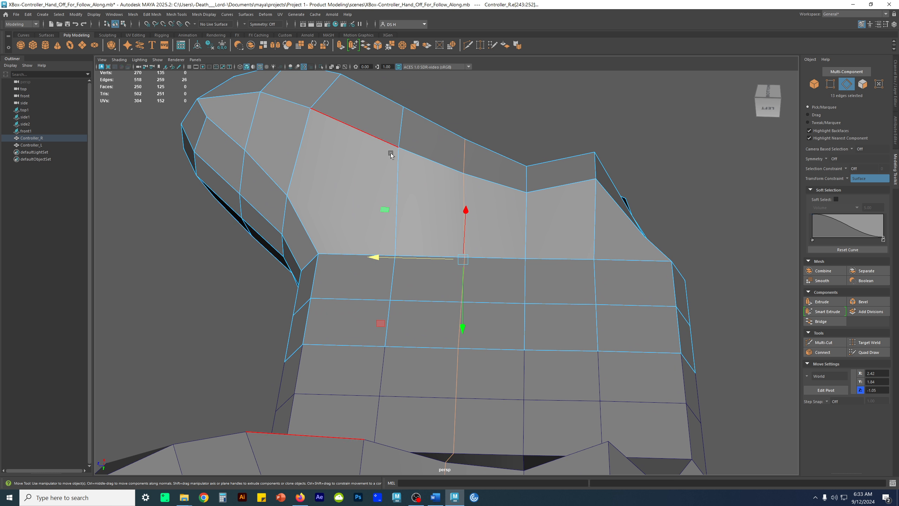
pyautogui.keyDown('alt'); pyautogui.moveTo(481, 216); pyautogui.dragTo(537, 265); pyautogui.keyUp('alt')
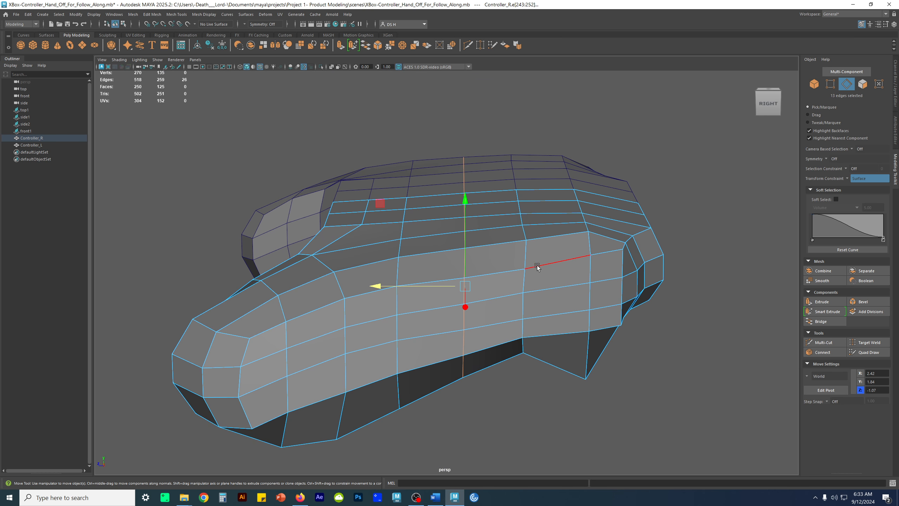
# Select the adjacent loop nearer the front edge and scale it along Z to straighten it
pyautogui.click(527, 255)
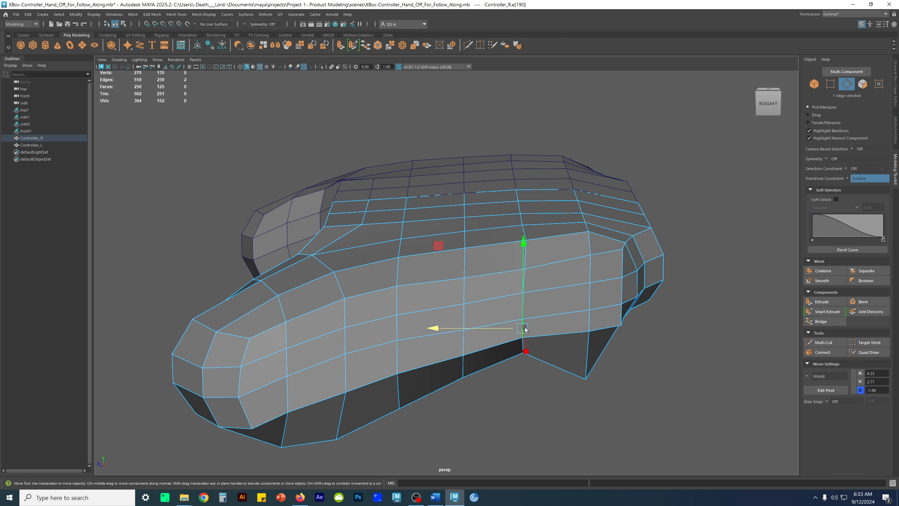
pyautogui.doubleClick(584, 313)
pyautogui.press('r')
pyautogui.keyDown('alt'); pyautogui.moveTo(564, 311); pyautogui.dragTo(544, 312); pyautogui.keyUp('alt')
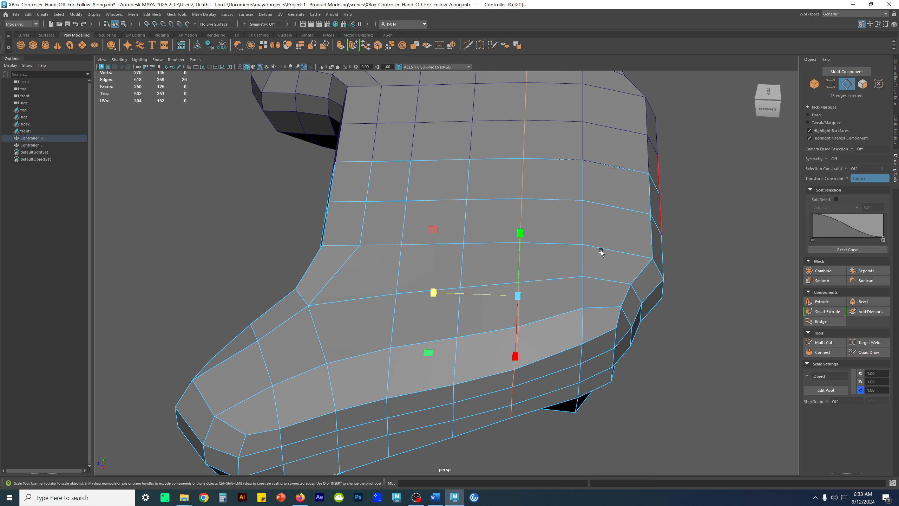
pyautogui.moveTo(432, 293); pyautogui.dragTo(460, 287)
pyautogui.keyDown('alt'); pyautogui.moveTo(540, 289); pyautogui.dragTo(578, 282); pyautogui.keyUp('alt')
# Leave component editing, check the adjusted loops in smooth preview, and return the right half to its unsmoothed cage
pyautogui.press('3')
pyautogui.press('F8')
pyautogui.click(673, 155)
pyautogui.click(522, 278)
pyautogui.press('1')
pyautogui.keyDown('alt'); pyautogui.moveTo(522, 278); pyautogui.dragTo(438, 221); pyautogui.keyUp('alt')
# Examine the edge flow where the grip meets the top surface from several angles
pyautogui.moveTo(439, 275); pyautogui.dragTo(440, 181, button='right')
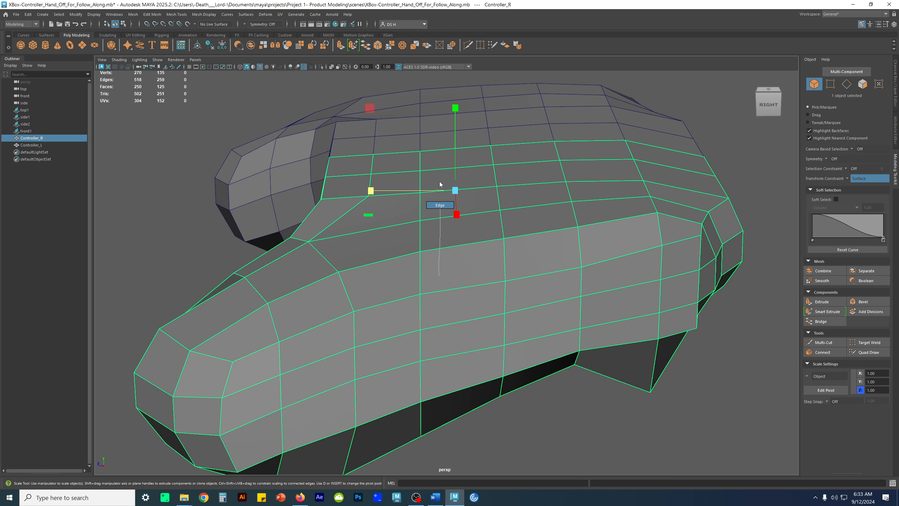
pyautogui.scroll(-1, 439, 197)
pyautogui.keyDown('alt'); pyautogui.moveTo(438, 199); pyautogui.dragTo(481, 191, button='middle'); pyautogui.keyUp('alt')
pyautogui.keyDown('alt'); pyautogui.moveTo(416, 190); pyautogui.dragTo(408, 225); pyautogui.keyUp('alt')
pyautogui.keyDown('alt'); pyautogui.moveTo(549, 229); pyautogui.dragTo(467, 276); pyautogui.keyUp('alt')
pyautogui.keyDown('alt'); pyautogui.moveTo(468, 276); pyautogui.dragTo(526, 289, button='right'); pyautogui.keyUp('alt')
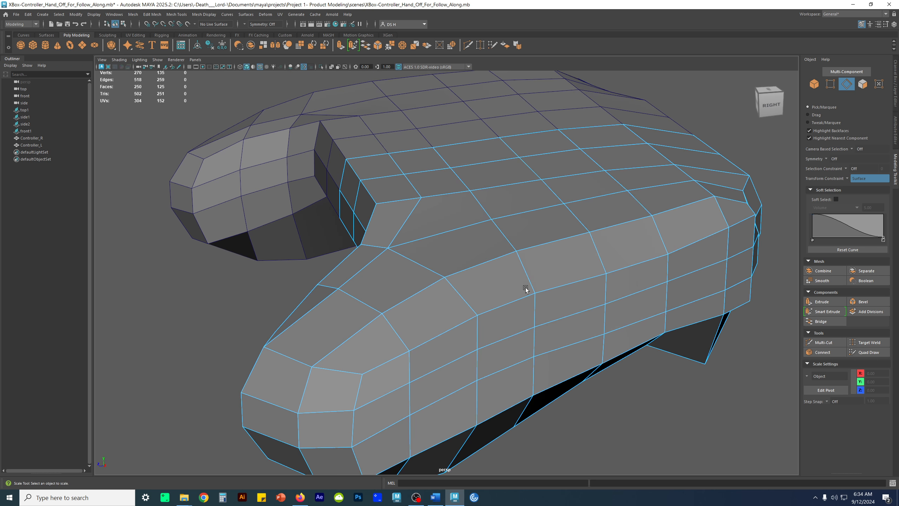
pyautogui.keyDown('alt'); pyautogui.moveTo(442, 260); pyautogui.dragTo(492, 307); pyautogui.keyUp('alt')
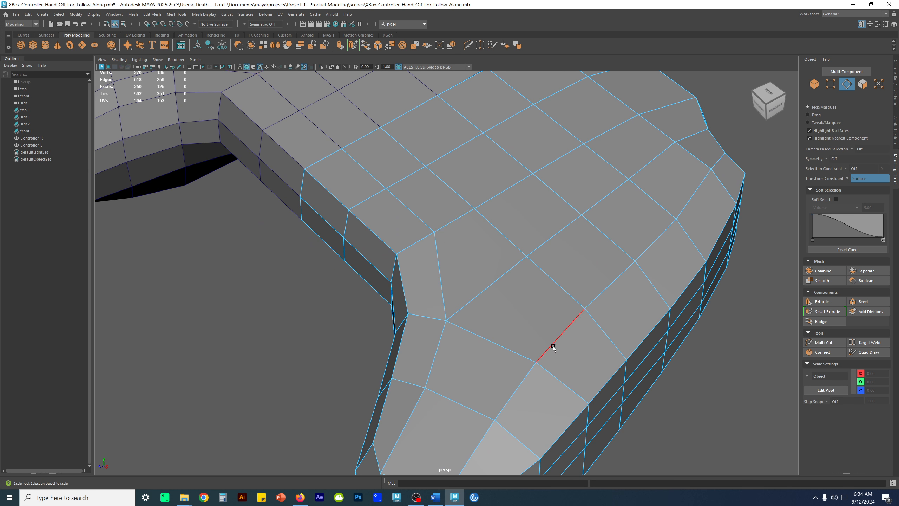
pyautogui.scroll(-3, 522, 364)
pyautogui.keyDown('alt'); pyautogui.moveTo(532, 363); pyautogui.dragTo(515, 361); pyautogui.keyUp('alt')
# Save an incremental version of the scene and show the top view full size
pyautogui.press('space')
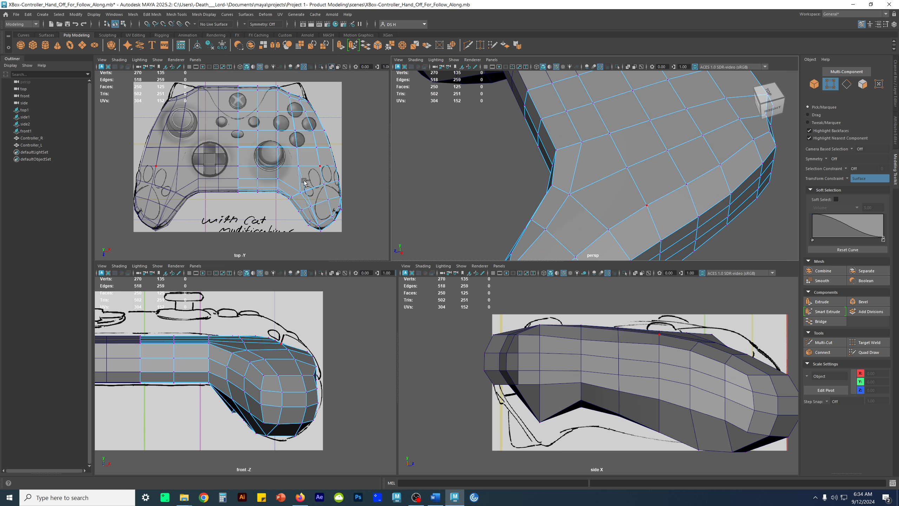
pyautogui.hotkey('ctrl', 'alt', 's')
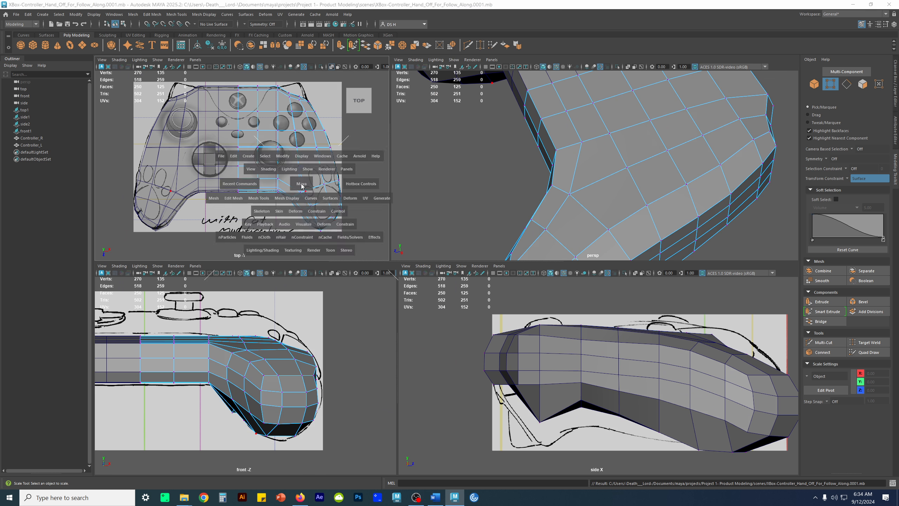
pyautogui.press('space')
pyautogui.keyDown('alt'); pyautogui.moveTo(424, 212); pyautogui.dragTo(699, 230, button='right'); pyautogui.keyUp('alt')
pyautogui.keyDown('alt'); pyautogui.moveTo(700, 230); pyautogui.dragTo(506, 288, button='middle'); pyautogui.keyUp('alt')
# Turn off the surface transform constraint and scale the vertex row crossing the lower thumbstick flat along Z
pyautogui.moveTo(185, 246); pyautogui.dragTo(685, 283)
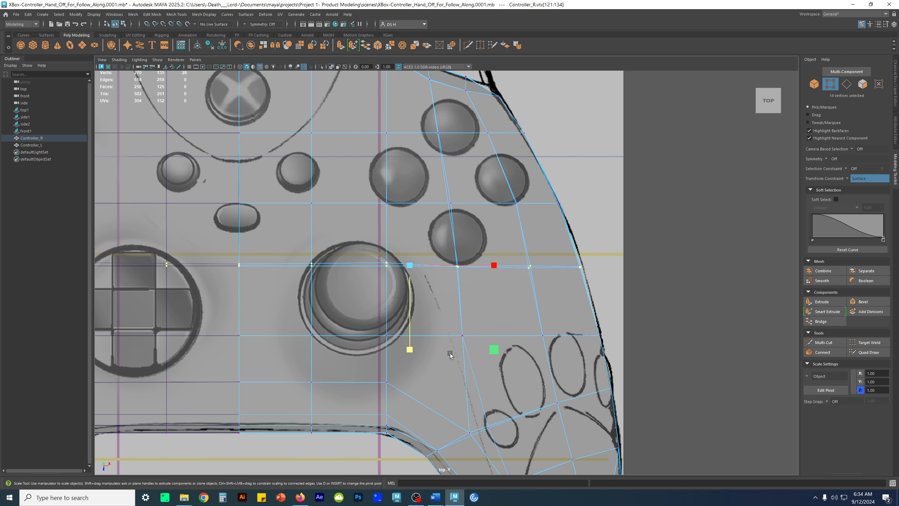
pyautogui.click(409, 350)
pyautogui.middleClick(846, 179)
pyautogui.keyDown('alt'); pyautogui.moveTo(416, 348); pyautogui.dragTo(481, 320, button='middle'); pyautogui.keyUp('alt')
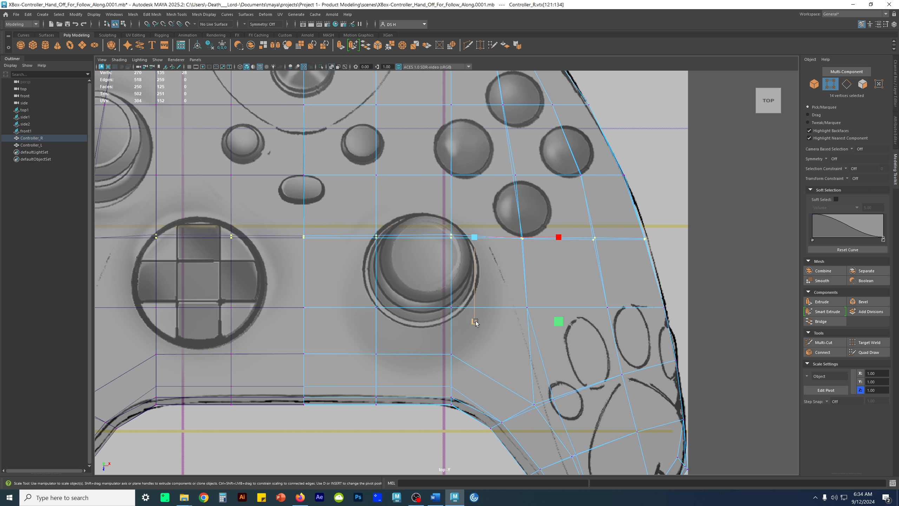
pyautogui.moveTo(475, 323); pyautogui.dragTo(532, 4)
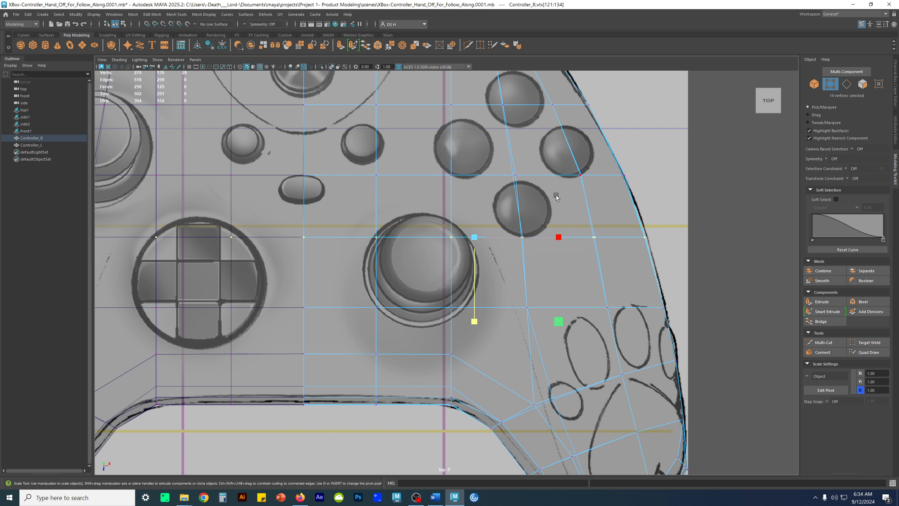
# Align the stacked vertex pairs around the lower face buttons by scaling each pair flat along X in the top view
pyautogui.moveTo(492, 162); pyautogui.dragTo(5, 141)
pyautogui.moveTo(561, 165); pyautogui.dragTo(601, 193)
pyautogui.moveTo(662, 175); pyautogui.dragTo(199, 171)
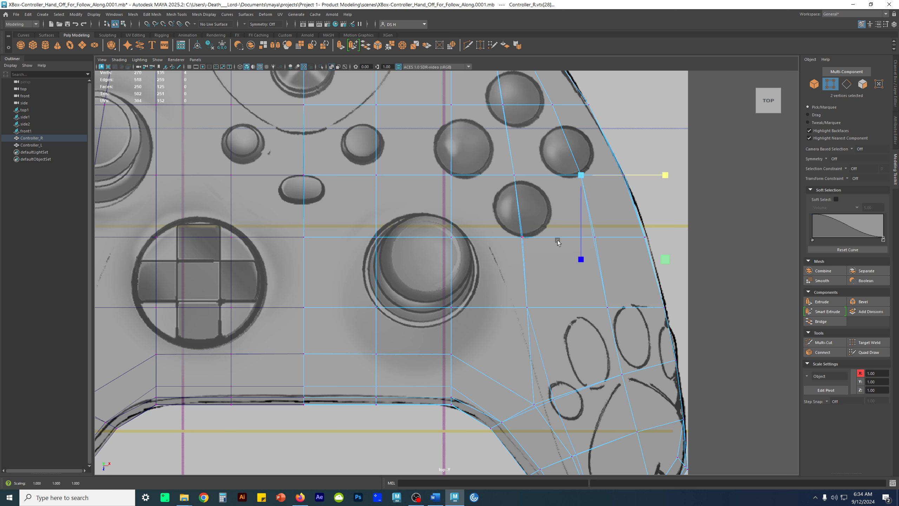
pyautogui.moveTo(619, 249); pyautogui.dragTo(581, 225)
pyautogui.moveTo(678, 237); pyautogui.dragTo(576, 237)
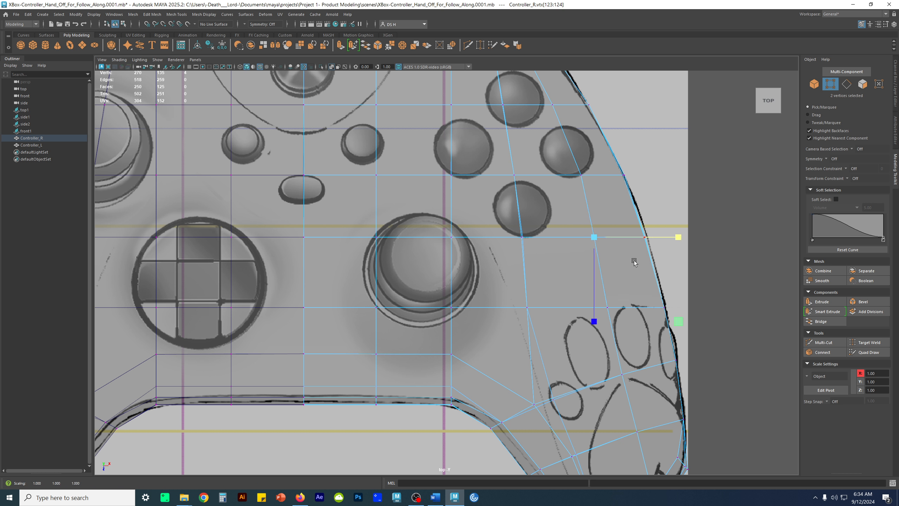
pyautogui.click(504, 224)
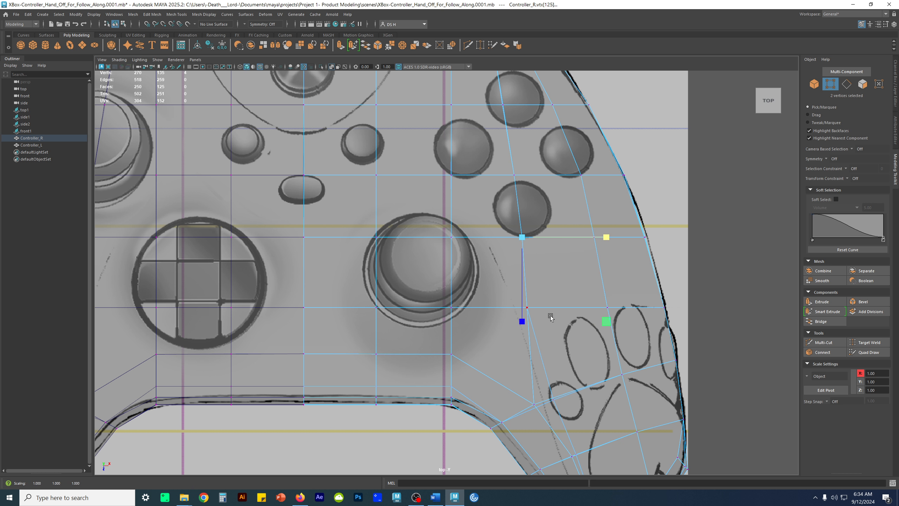
# Inspect the aligned vertices in wireframe in the perspective view and restore shaded display
pyautogui.press('space')
pyautogui.keyDown('alt'); pyautogui.moveTo(665, 216); pyautogui.dragTo(676, 185); pyautogui.keyUp('alt')
pyautogui.press('4')
pyautogui.moveTo(700, 214)
pyautogui.keyDown('alt'); pyautogui.mouseDown()
pyautogui.moveTo(702, 193)
pyautogui.moveTo(633, 209)
pyautogui.mouseUp(); pyautogui.keyUp('alt')
pyautogui.press('5')
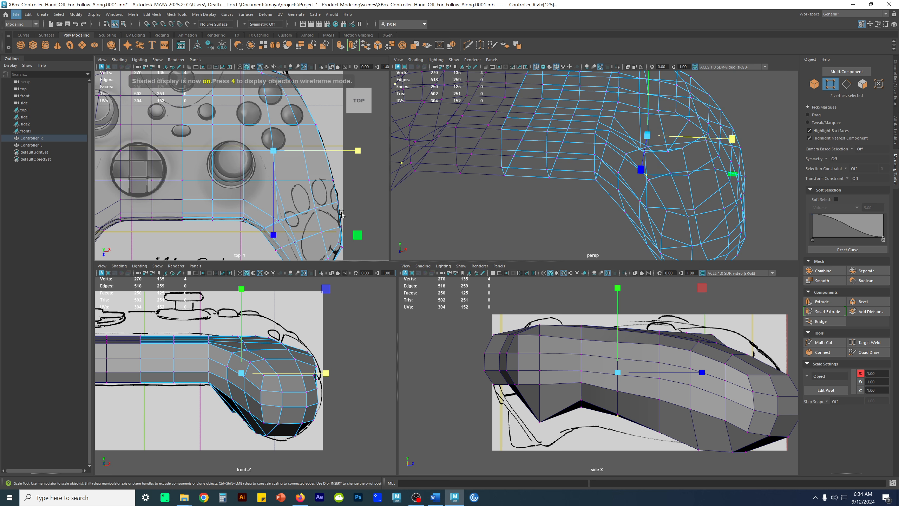
pyautogui.press('space')
# Scale the outer edge's stacked vertices flat along X in two rows beside the face buttons and nudge them to the sketch outline
pyautogui.keyDown('alt'); pyautogui.moveTo(640, 177); pyautogui.dragTo(623, 205, button='middle'); pyautogui.keyUp('alt')
pyautogui.moveTo(566, 189); pyautogui.dragTo(615, 231)
pyautogui.click(663, 213)
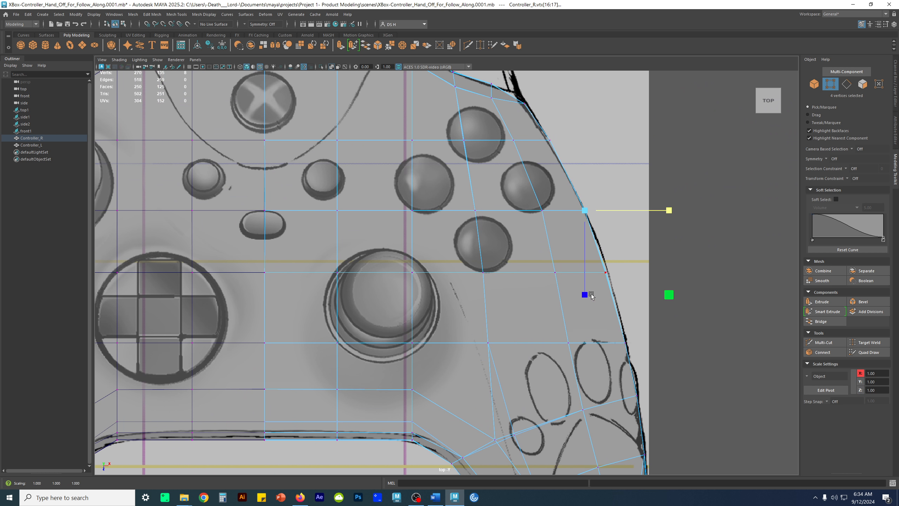
pyautogui.press('w')
pyautogui.click(628, 212)
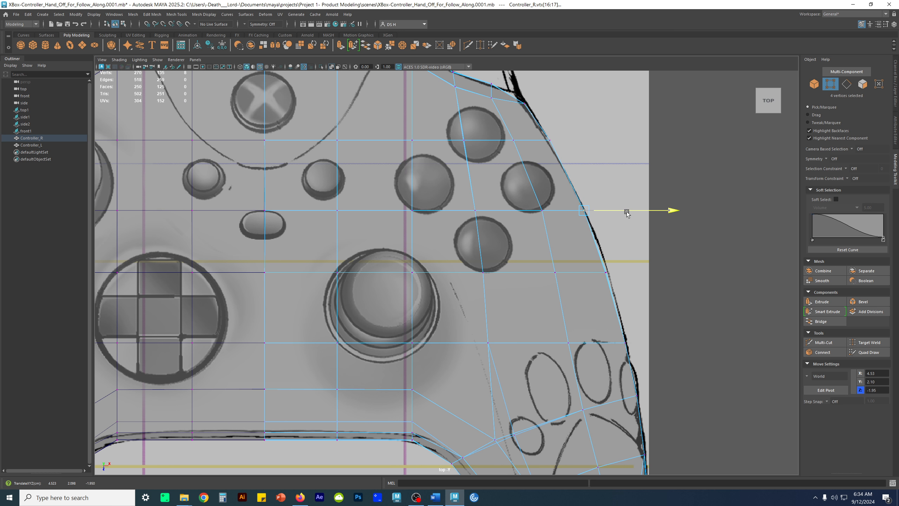
pyautogui.moveTo(596, 261); pyautogui.dragTo(623, 275)
pyautogui.press('r')
pyautogui.press('w')
# Compare the right half's smooth preview with the controller outline in the top view
pyautogui.press('3')
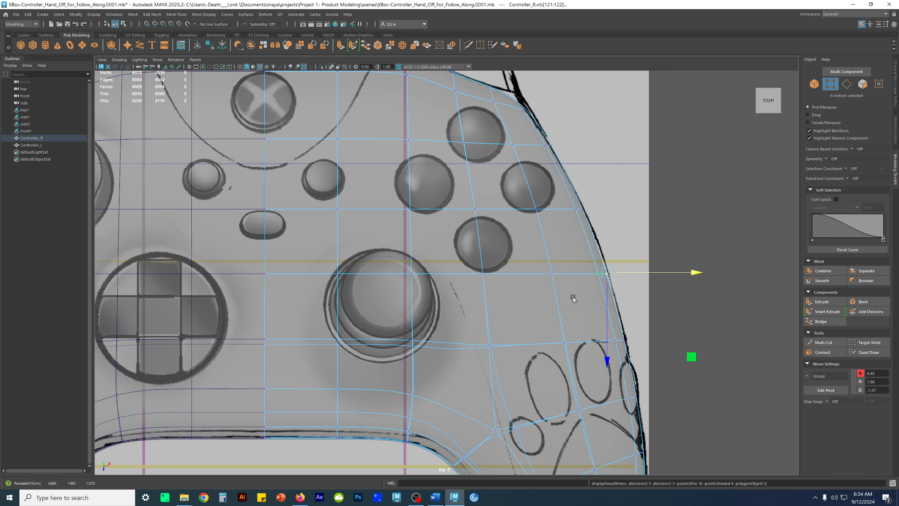
pyautogui.moveTo(473, 266); pyautogui.dragTo(636, 206, button='right')
pyautogui.keyDown('alt'); pyautogui.moveTo(570, 260); pyautogui.dragTo(612, 255, button='middle'); pyautogui.keyUp('alt')
pyautogui.moveTo(612, 255); pyautogui.dragTo(571, 260, button='right')
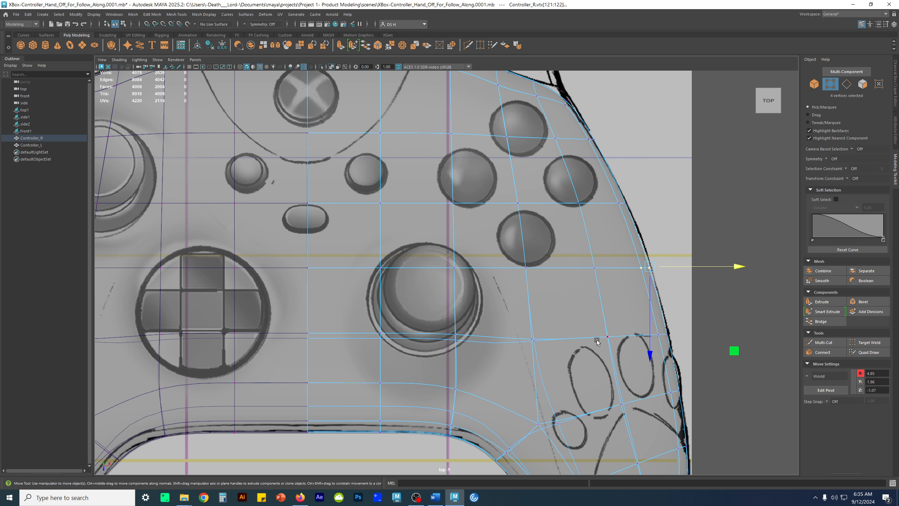
# Nudge the outer-edge vertices beside the paw toes to X 5.11 and scale the vertex pair above the large paw pad flat along X
pyautogui.click(641, 321)
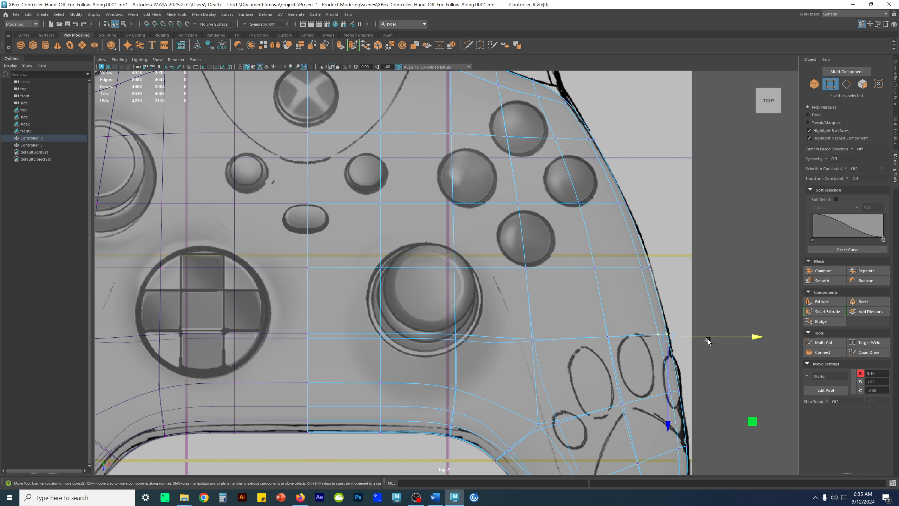
pyautogui.moveTo(699, 336); pyautogui.dragTo(700, 338)
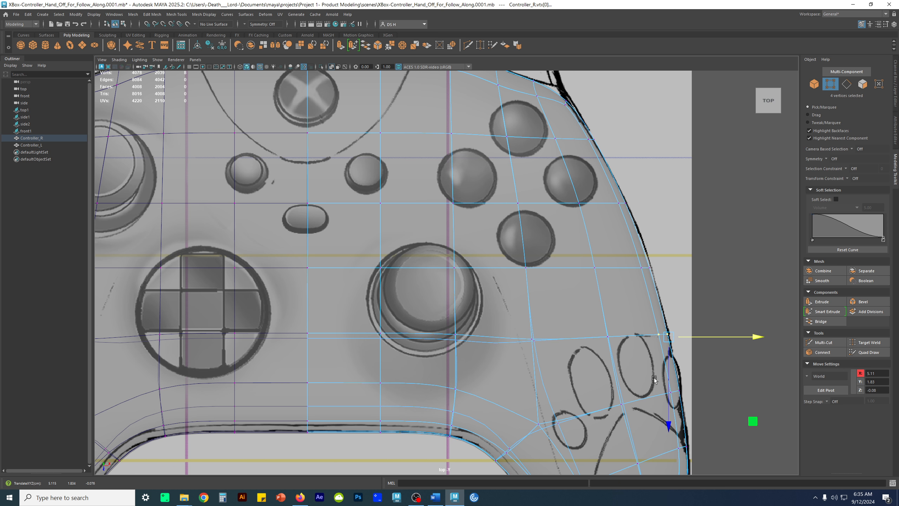
pyautogui.keyDown('alt'); pyautogui.moveTo(654, 378); pyautogui.dragTo(594, 275, button='middle'); pyautogui.keyUp('alt')
pyautogui.click(567, 301)
pyautogui.press('r')
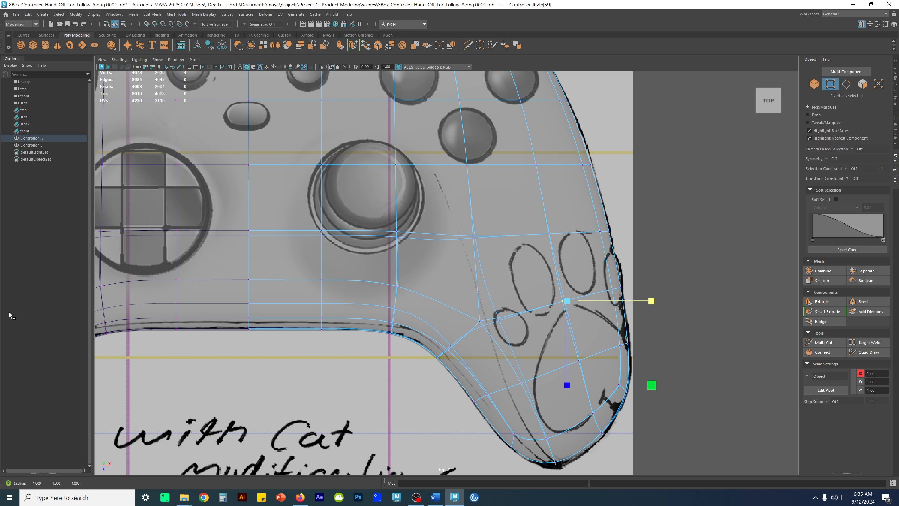
pyautogui.click(653, 301)
pyautogui.press('1')
pyautogui.click(718, 334)
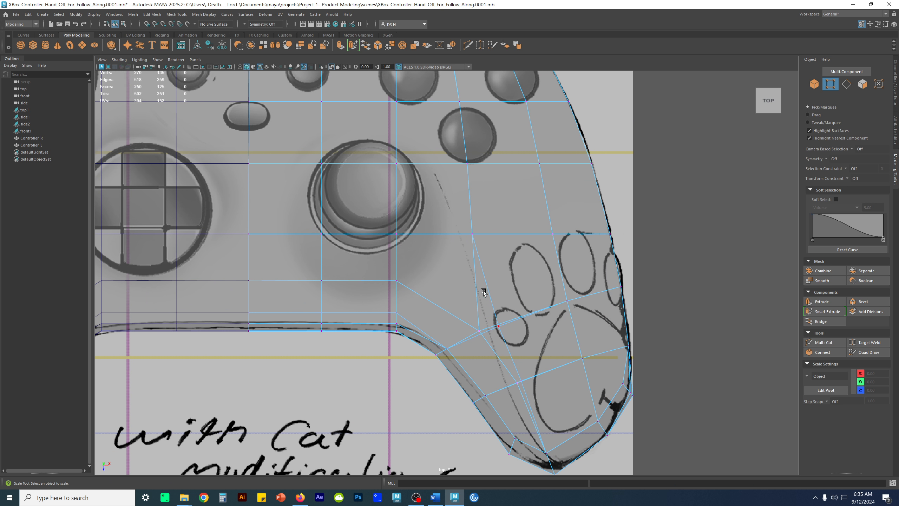
# Move the three upper vertices along the straight lower middle edge of the right half back to about Z 1.04
pyautogui.scroll(-3, 484, 292)
pyautogui.scroll(4, 565, 322)
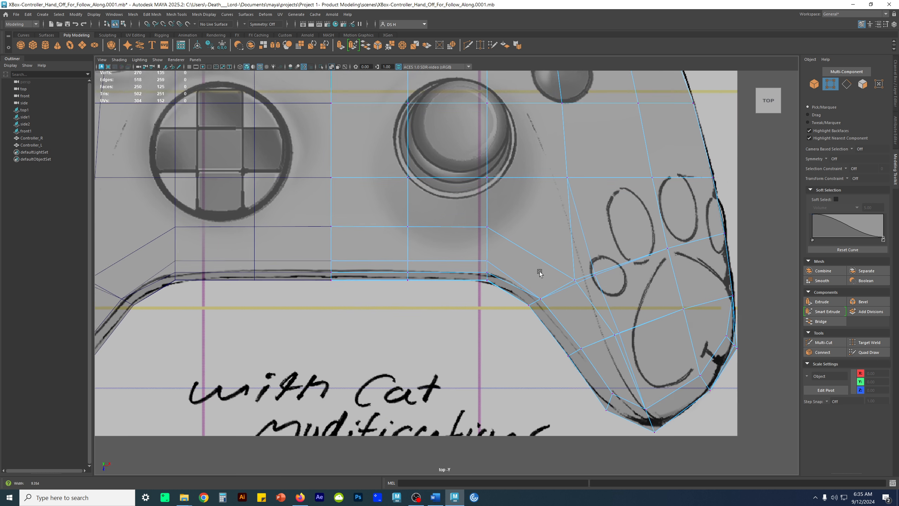
pyautogui.scroll(3, 539, 272)
pyautogui.keyDown('alt'); pyautogui.moveTo(356, 306); pyautogui.dragTo(398, 317, button='middle'); pyautogui.keyUp('alt')
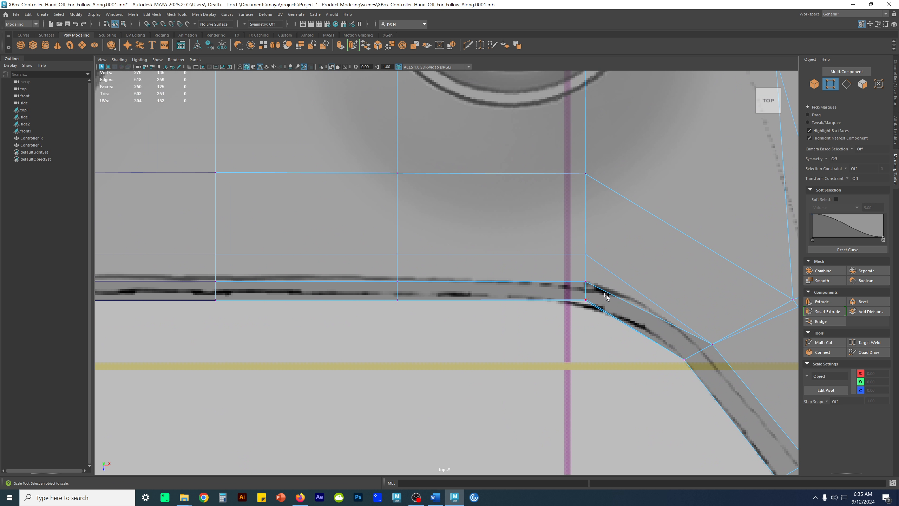
pyautogui.moveTo(159, 271); pyautogui.dragTo(614, 287)
pyautogui.press('w')
pyautogui.press('space')
pyautogui.keyDown('alt'); pyautogui.moveTo(564, 191); pyautogui.dragTo(545, 180); pyautogui.keyUp('alt')
pyautogui.press('5')
pyautogui.keyDown('alt'); pyautogui.moveTo(533, 159); pyautogui.dragTo(557, 183, button='middle'); pyautogui.keyUp('alt')
pyautogui.keyDown('alt'); pyautogui.moveTo(576, 165); pyautogui.dragTo(634, 182, button='right'); pyautogui.keyUp('alt')
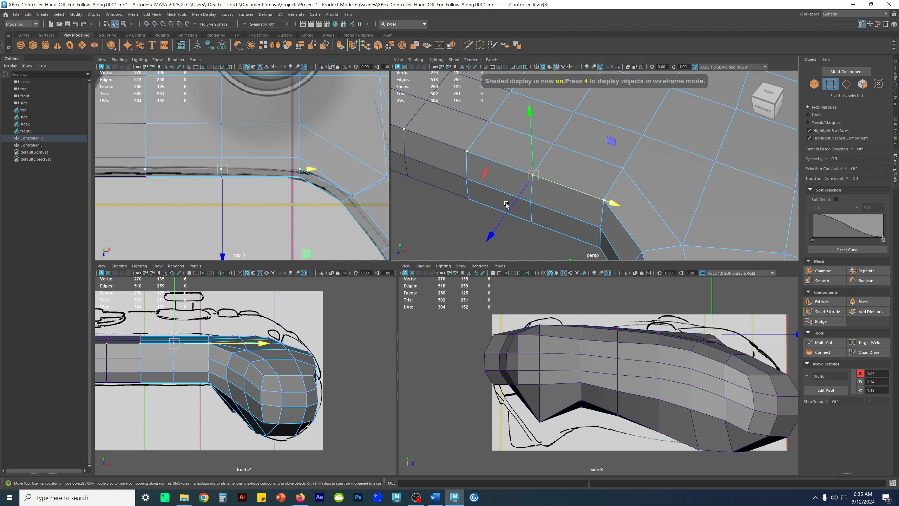
pyautogui.press('5')
pyautogui.keyDown('alt'); pyautogui.moveTo(251, 169); pyautogui.dragTo(262, 185, button='middle'); pyautogui.keyUp('alt')
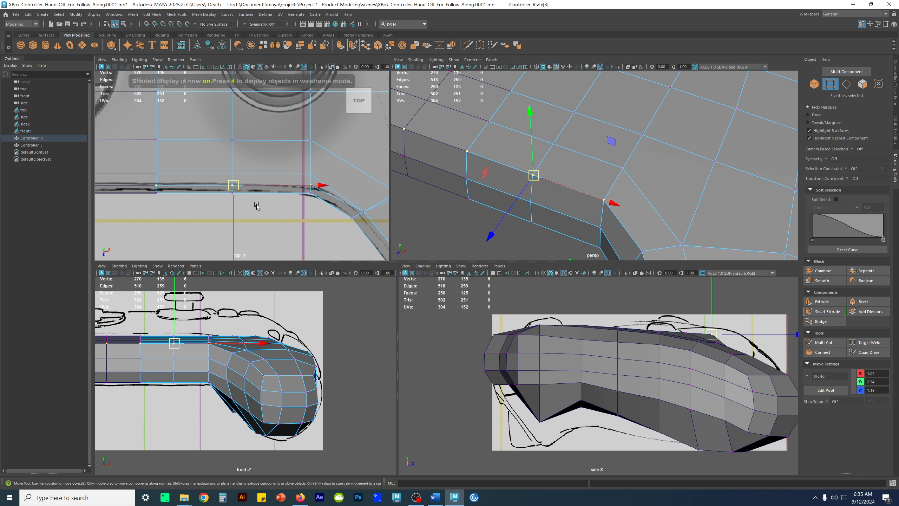
pyautogui.scroll(-5, 189, 148)
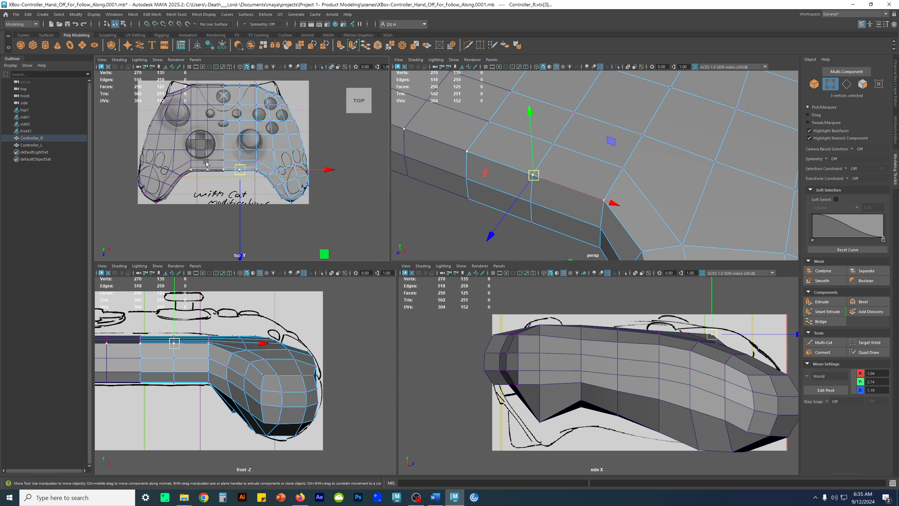
pyautogui.press('-')
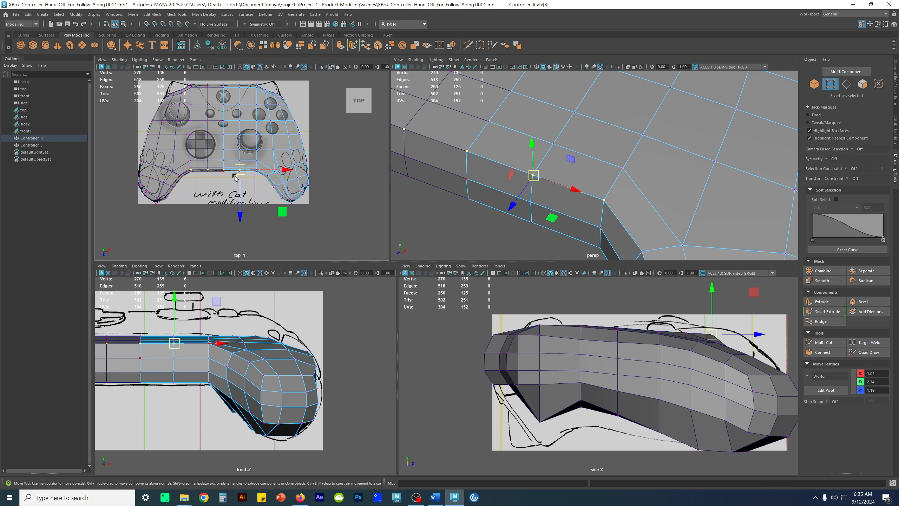
pyautogui.scroll(8, 229, 174)
pyautogui.moveTo(232, 233); pyautogui.dragTo(251, 218)
pyautogui.keyDown('alt'); pyautogui.moveTo(705, 184); pyautogui.dragTo(685, 177); pyautogui.keyUp('alt')
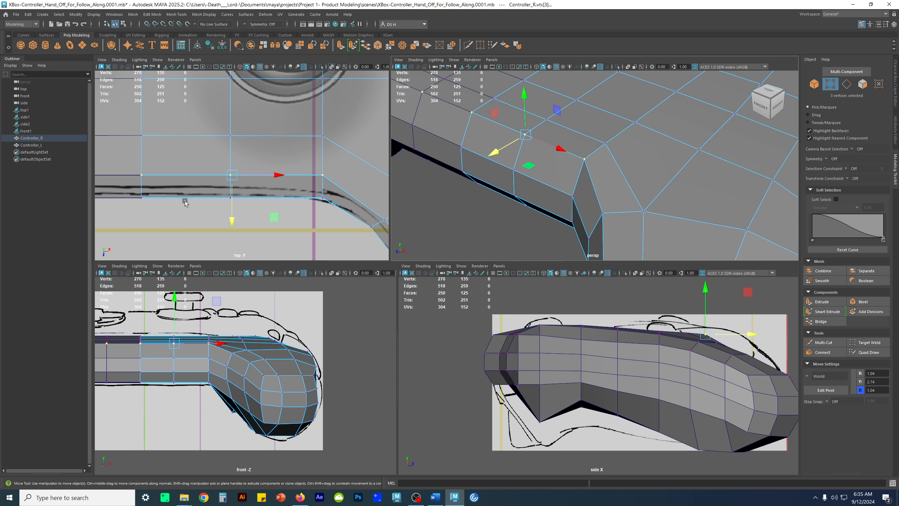
pyautogui.keyDown('alt'); pyautogui.moveTo(184, 201); pyautogui.dragTo(216, 247, button='right'); pyautogui.keyUp('alt')
pyautogui.click(223, 232)
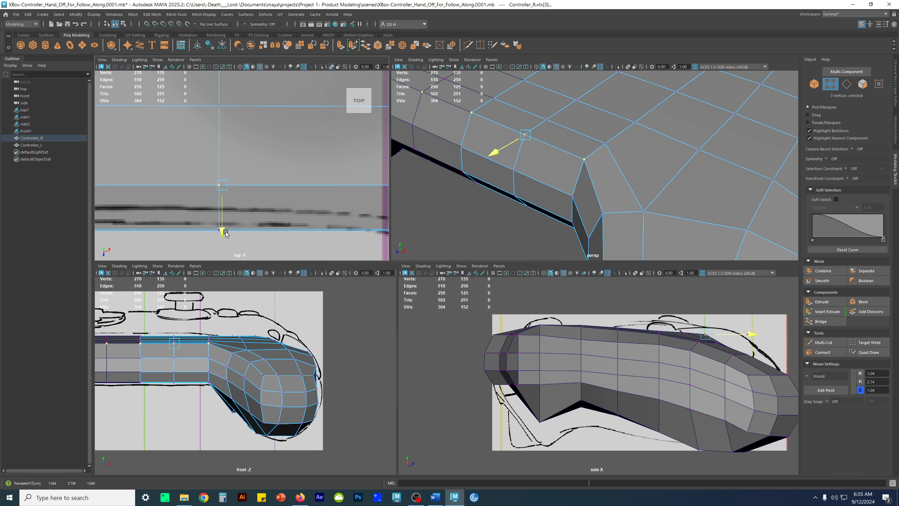
# Check the adjusted lower edge in smooth preview in the perspective view and return to the unsmoothed mesh
pyautogui.keyDown('alt'); pyautogui.moveTo(491, 213); pyautogui.dragTo(516, 201); pyautogui.keyUp('alt')
pyautogui.press('3')
pyautogui.keyDown('alt'); pyautogui.moveTo(627, 172); pyautogui.dragTo(584, 160); pyautogui.keyUp('alt')
pyautogui.press('1')
# Set the transform constraint to Edge and slide the two top-face edges nearest the lower middle edge along Z
pyautogui.press('F10')
pyautogui.click(551, 101)
pyautogui.press('q')
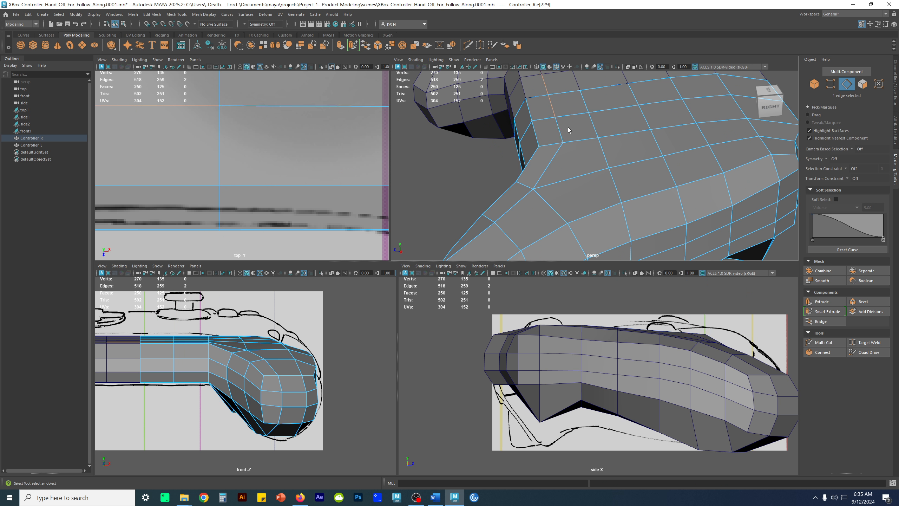
pyautogui.keyDown('alt'); pyautogui.moveTo(575, 133); pyautogui.dragTo(576, 124); pyautogui.keyUp('alt')
pyautogui.press('w')
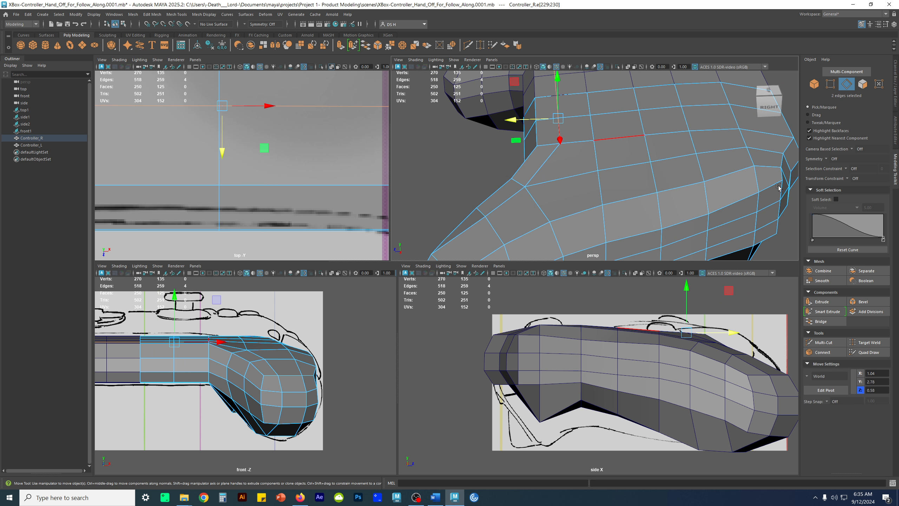
pyautogui.click(853, 178)
pyautogui.click(857, 186)
pyautogui.click(853, 178)
pyautogui.click(858, 189)
pyautogui.keyDown('alt'); pyautogui.moveTo(552, 120); pyautogui.dragTo(559, 170, button='middle'); pyautogui.keyUp('alt')
pyautogui.moveTo(523, 169); pyautogui.dragTo(613, 166)
pyautogui.moveTo(530, 170); pyautogui.dragTo(527, 171)
# Slide the next pair of top-face edges in the following row along Z to even out the row spacing
pyautogui.click(598, 155)
pyautogui.press('q')
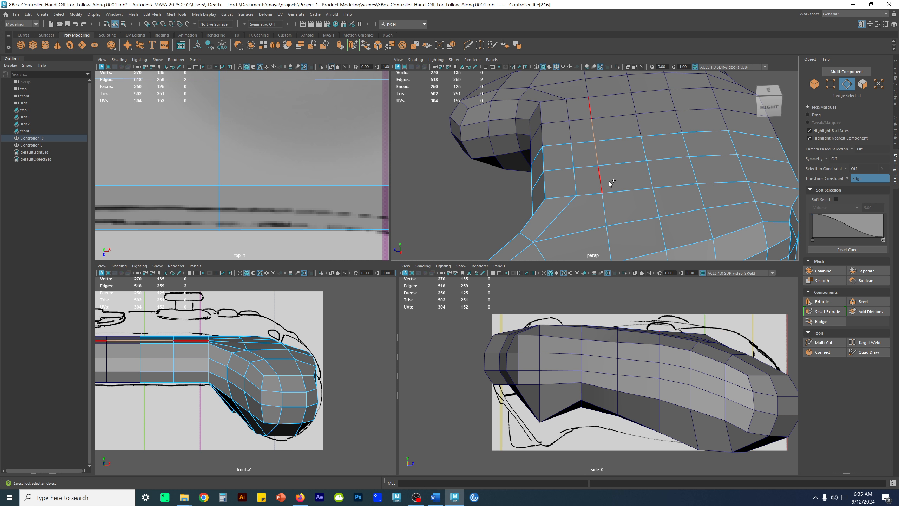
pyautogui.press('w')
pyautogui.moveTo(552, 167); pyautogui.dragTo(556, 166)
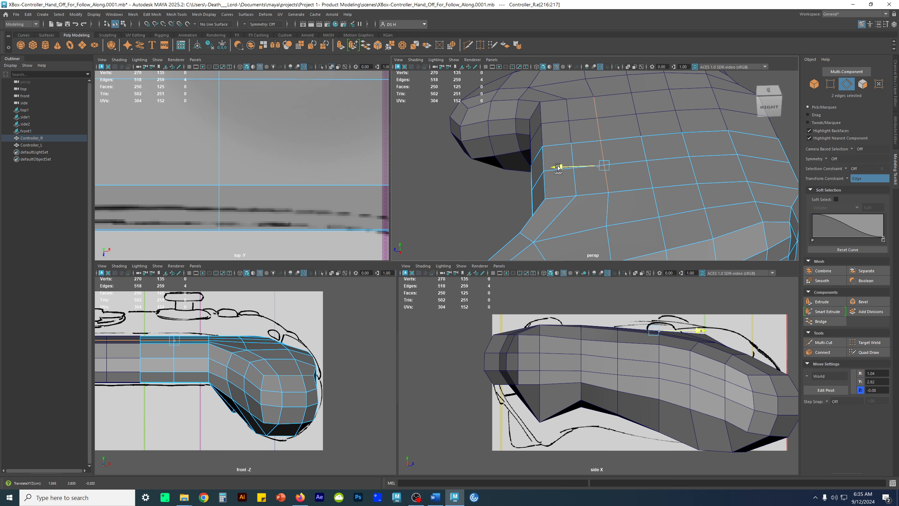
# Slide the crosswise edge loops over the body and grip along Z, one after another, to space them evenly
pyautogui.doubleClick(605, 232)
pyautogui.press('f')
pyautogui.keyDown('alt'); pyautogui.moveTo(638, 116); pyautogui.dragTo(762, 172); pyautogui.keyUp('alt')
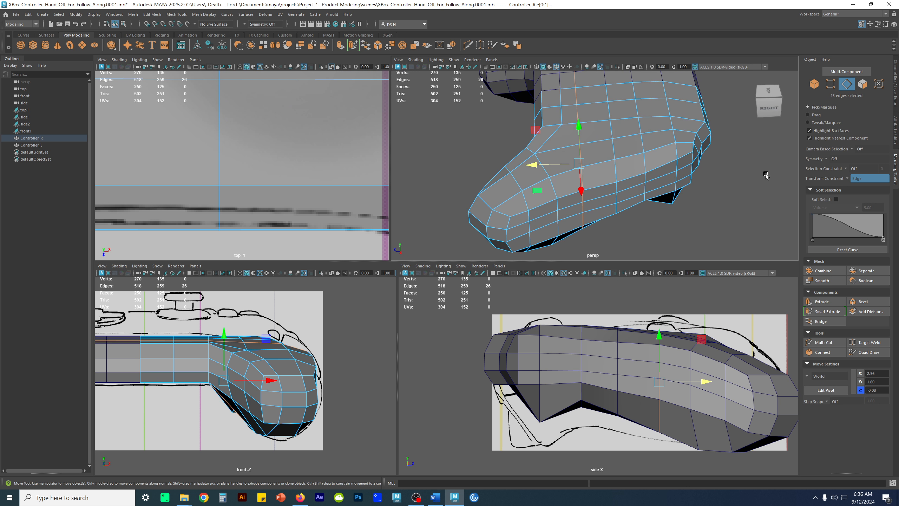
pyautogui.moveTo(537, 166); pyautogui.dragTo(566, 155)
pyautogui.doubleClick(608, 129)
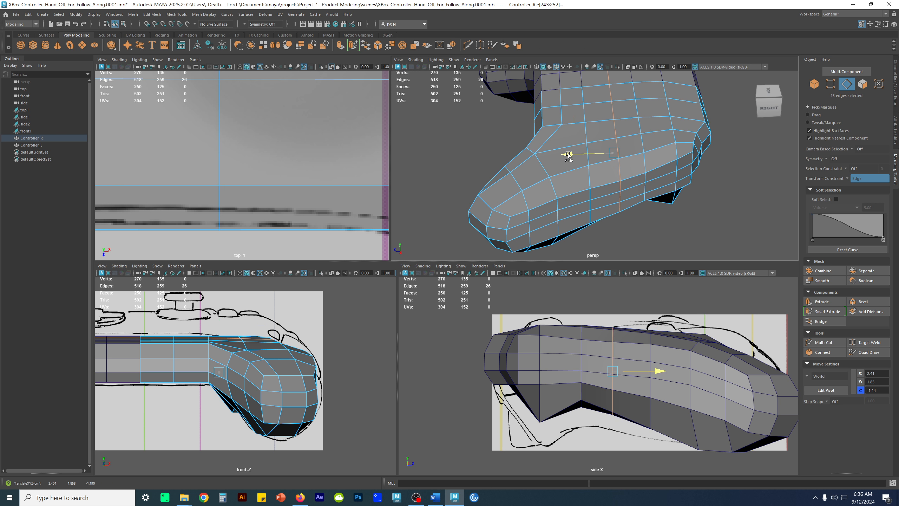
pyautogui.doubleClick(635, 118)
pyautogui.moveTo(595, 149); pyautogui.dragTo(677, 121)
# Fine-tune the middle crosswise edge loops along Z in the full perspective view, bringing the loop behind the grip to about Z -0.37
pyautogui.press('space')
pyautogui.keyDown('alt'); pyautogui.moveTo(566, 165); pyautogui.dragTo(491, 240); pyautogui.keyUp('alt')
pyautogui.doubleClick(481, 203)
pyautogui.doubleClick(532, 194)
pyautogui.keyDown('alt'); pyautogui.moveTo(565, 244); pyautogui.dragTo(566, 212); pyautogui.keyUp('alt')
pyautogui.moveTo(486, 221); pyautogui.dragTo(489, 221)
pyautogui.keyDown('alt'); pyautogui.moveTo(487, 199); pyautogui.dragTo(439, 238); pyautogui.keyUp('alt')
pyautogui.doubleClick(476, 166)
pyautogui.doubleClick(429, 173)
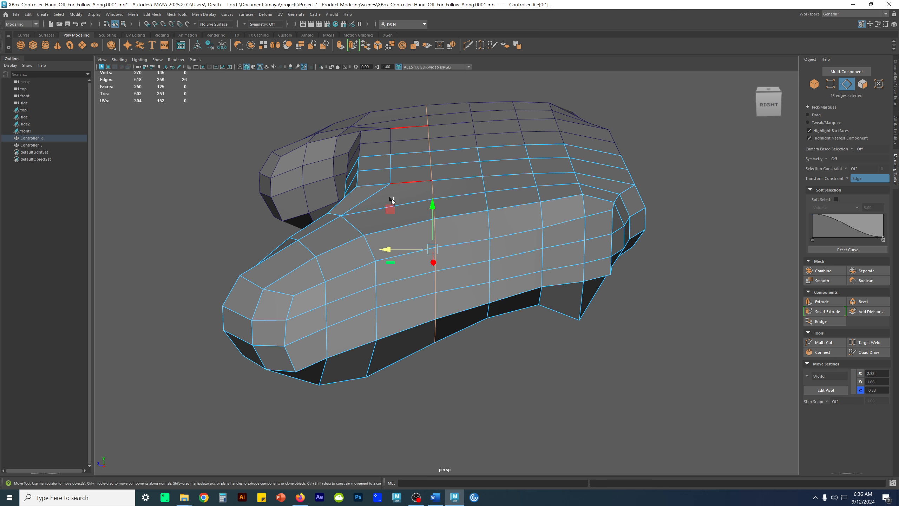
pyautogui.moveTo(387, 249); pyautogui.dragTo(389, 249)
pyautogui.keyDown('alt'); pyautogui.moveTo(460, 226); pyautogui.dragTo(478, 192); pyautogui.keyUp('alt')
pyautogui.moveTo(537, 170)
pyautogui.keyDown('alt'); pyautogui.mouseDown()
pyautogui.moveTo(538, 215)
pyautogui.moveTo(529, 166)
pyautogui.mouseUp(); pyautogui.keyUp('alt')
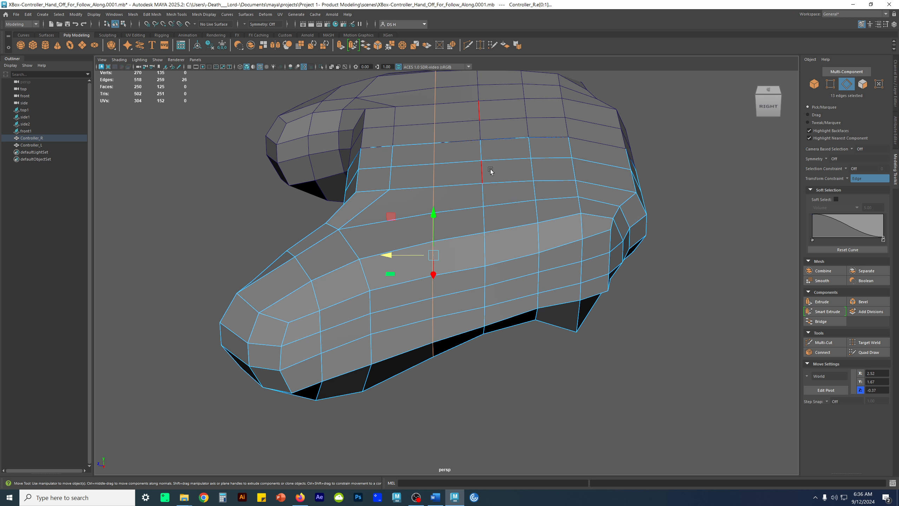
# Slide the rear crosswise edge loops along Z to match the spacing of the neighbouring loops
pyautogui.moveTo(438, 245); pyautogui.dragTo(545, 239)
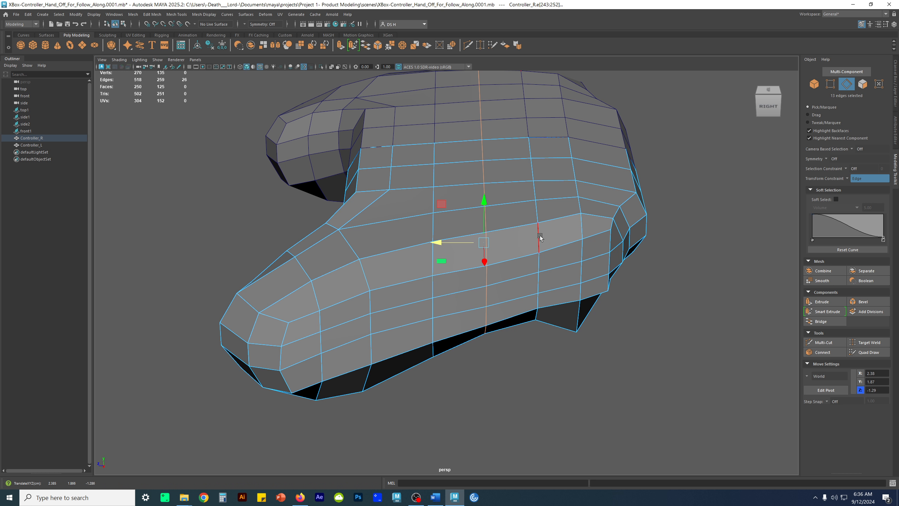
pyautogui.moveTo(440, 242); pyautogui.dragTo(516, 225)
pyautogui.doubleClick(539, 212)
pyautogui.click(537, 235)
pyautogui.moveTo(532, 235)
pyautogui.keyDown('alt'); pyautogui.mouseDown()
pyautogui.moveTo(596, 201)
pyautogui.moveTo(551, 272)
pyautogui.moveTo(531, 248)
pyautogui.mouseUp(); pyautogui.keyUp('alt')
pyautogui.doubleClick(574, 218)
# Examine the evened-out edge loops on the side and grip in smooth preview and on the unsmoothed mesh
pyautogui.keyDown('alt'); pyautogui.moveTo(559, 245); pyautogui.dragTo(551, 212); pyautogui.keyUp('alt')
pyautogui.press('3')
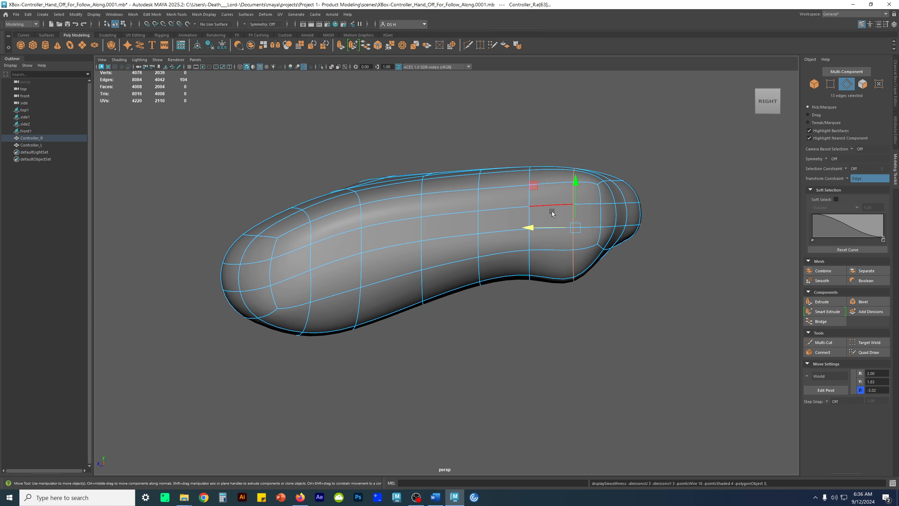
pyautogui.click(602, 169)
pyautogui.keyDown('alt'); pyautogui.moveTo(602, 170); pyautogui.dragTo(377, 281); pyautogui.keyUp('alt')
pyautogui.click(390, 205)
pyautogui.press('1')
pyautogui.scroll(5, 495, 242)
pyautogui.scroll(-5, 437, 294)
pyautogui.keyDown('alt'); pyautogui.moveTo(437, 294); pyautogui.dragTo(441, 197); pyautogui.keyUp('alt')
# Slide the three stacked vertical edges on the grip's outer side to about Z 0.56, between the neighbouring columns
pyautogui.press('F10')
pyautogui.click(436, 250)
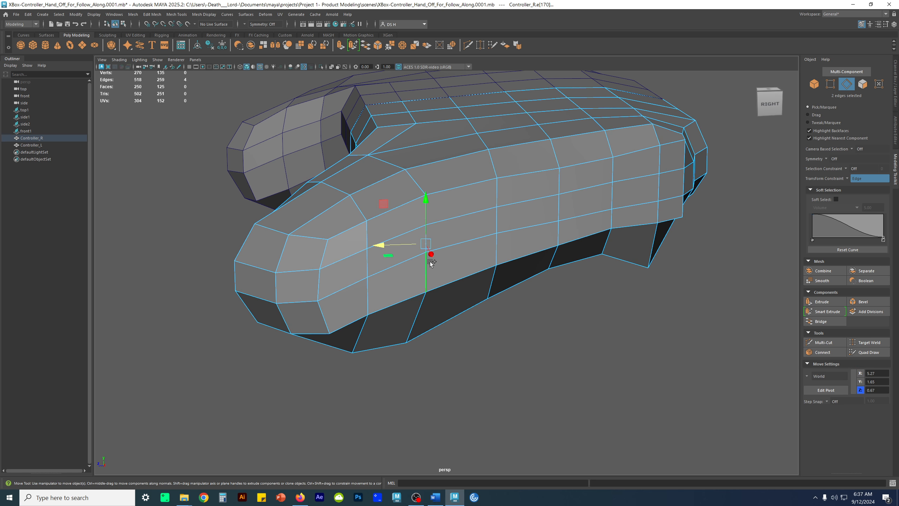
pyautogui.keyDown('shift'); pyautogui.click(457, 268); pyautogui.keyUp('shift')
pyautogui.keyDown('alt'); pyautogui.moveTo(457, 268); pyautogui.dragTo(427, 244); pyautogui.keyUp('alt')
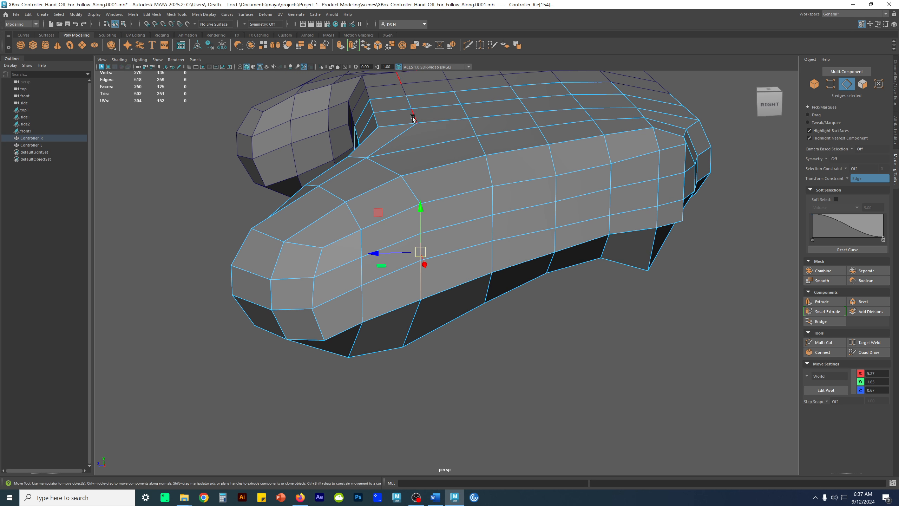
pyautogui.moveTo(371, 253); pyautogui.dragTo(409, 233)
pyautogui.moveTo(377, 202)
pyautogui.mouseDown()
pyautogui.moveTo(359, 206)
pyautogui.moveTo(371, 203)
pyautogui.mouseUp()
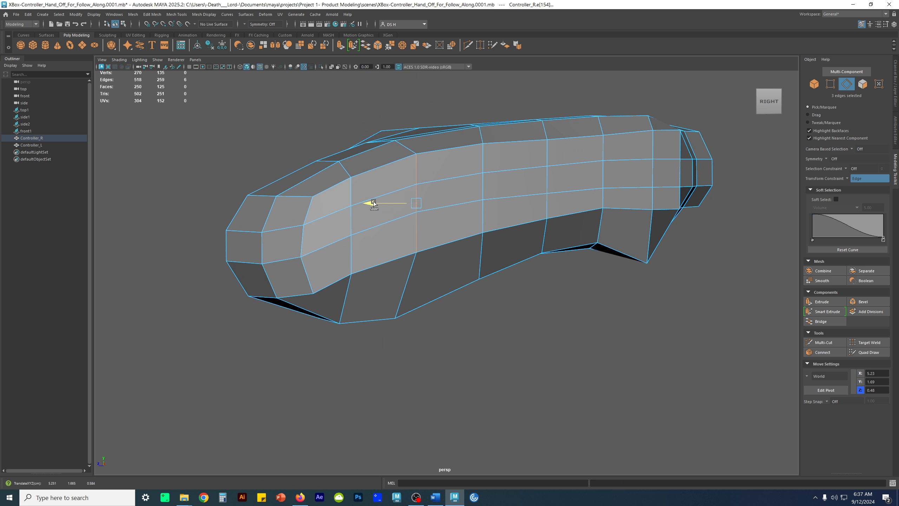
pyautogui.keyDown('alt'); pyautogui.moveTo(519, 184); pyautogui.dragTo(494, 211); pyautogui.keyUp('alt')
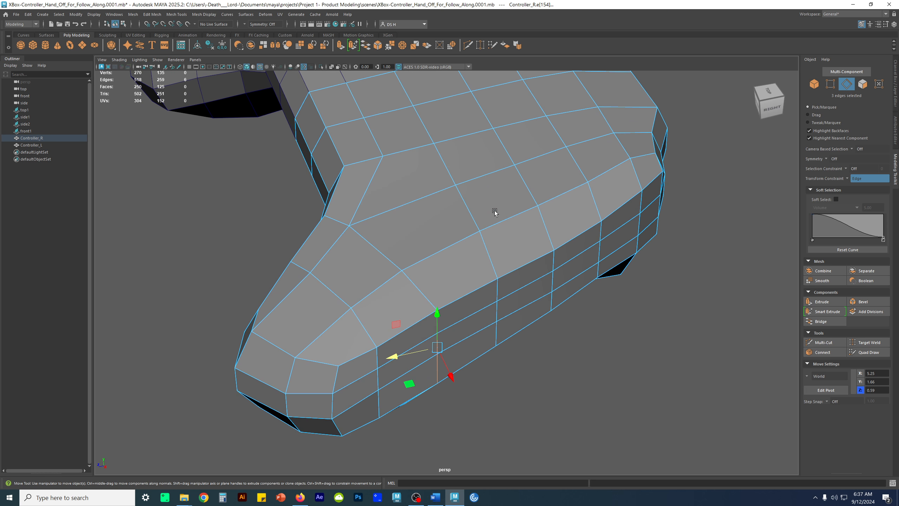
pyautogui.click(397, 354)
pyautogui.keyDown('alt'); pyautogui.moveTo(398, 354); pyautogui.dragTo(341, 270); pyautogui.keyUp('alt')
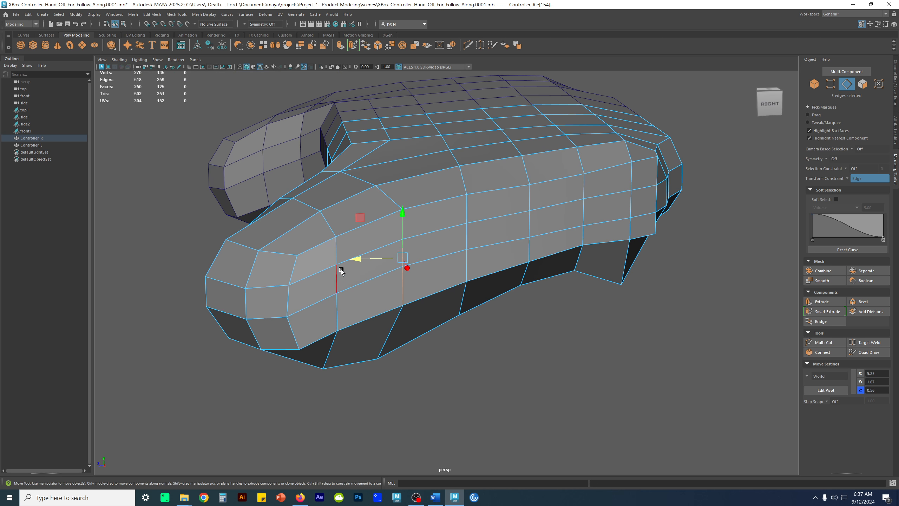
pyautogui.moveTo(290, 288); pyautogui.dragTo(345, 299)
# Examine the edge flow where the grip joins the body with all components deselected
pyautogui.click(573, 365)
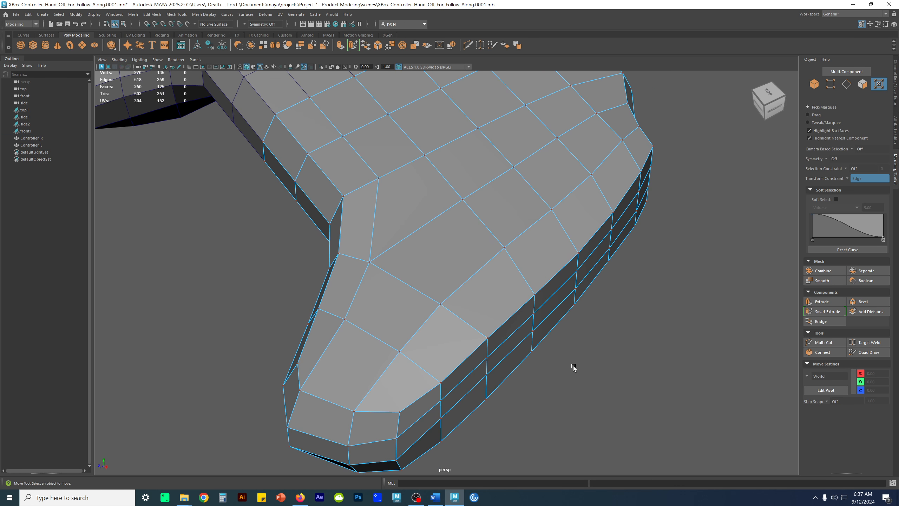
pyautogui.keyDown('alt'); pyautogui.moveTo(573, 365); pyautogui.dragTo(519, 326); pyautogui.keyUp('alt')
pyautogui.press('F8')
pyautogui.click(524, 397)
pyautogui.keyDown('alt'); pyautogui.moveTo(524, 397); pyautogui.dragTo(407, 341); pyautogui.keyUp('alt')
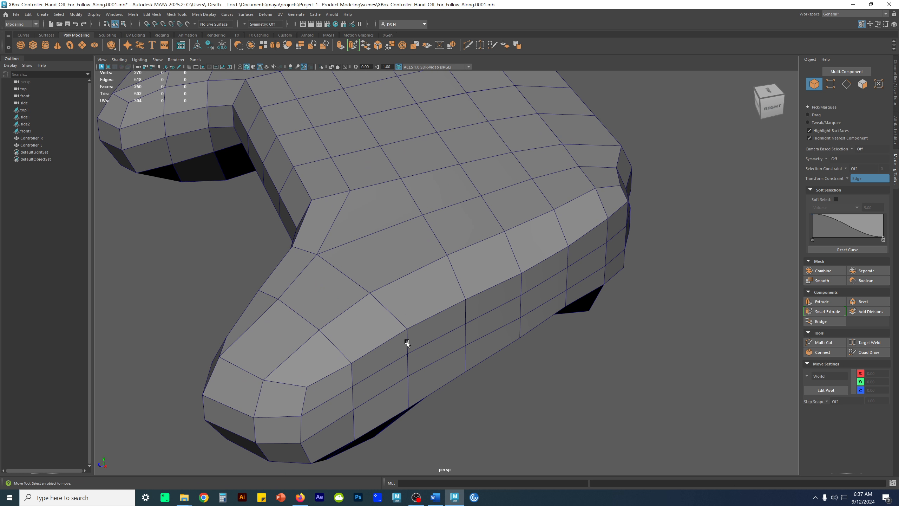
# Save an incremental scene version (0002) and Multi-Cut from the vertex at the grip's inner corner across the top face to the outer side edge
pyautogui.click(501, 148)
pyautogui.keyDown('shift'); pyautogui.moveTo(509, 144); pyautogui.dragTo(468, 145, button='right'); pyautogui.keyUp('shift')
pyautogui.keyDown('alt'); pyautogui.moveTo(494, 235); pyautogui.dragTo(497, 222, button='middle'); pyautogui.keyUp('alt')
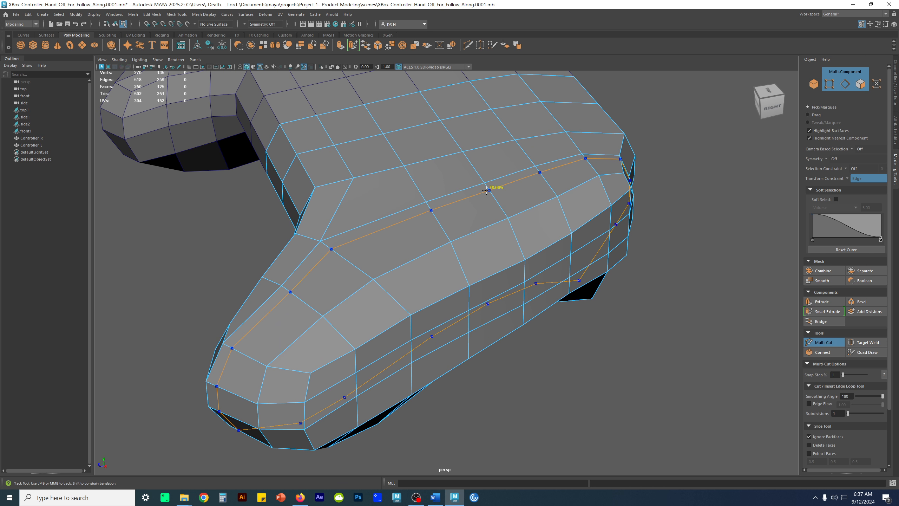
pyautogui.hotkey('ctrl', 'alt', 's')
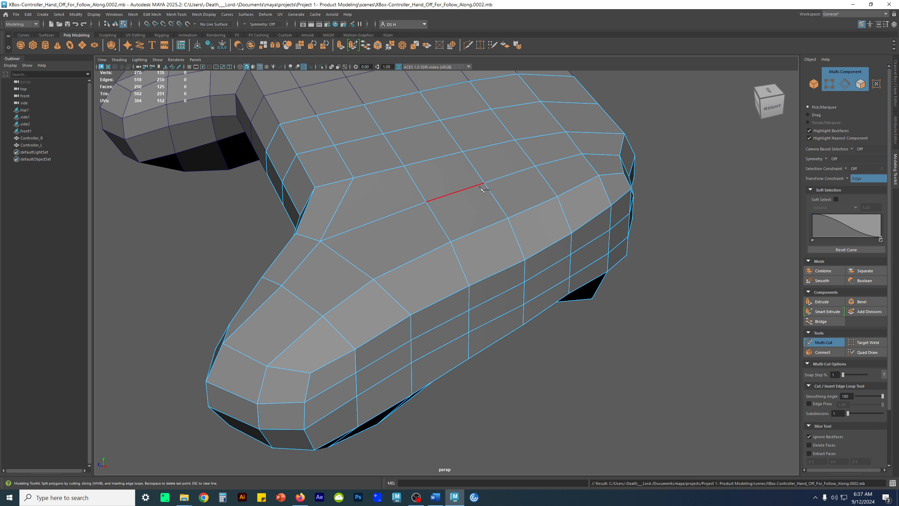
pyautogui.click(372, 174)
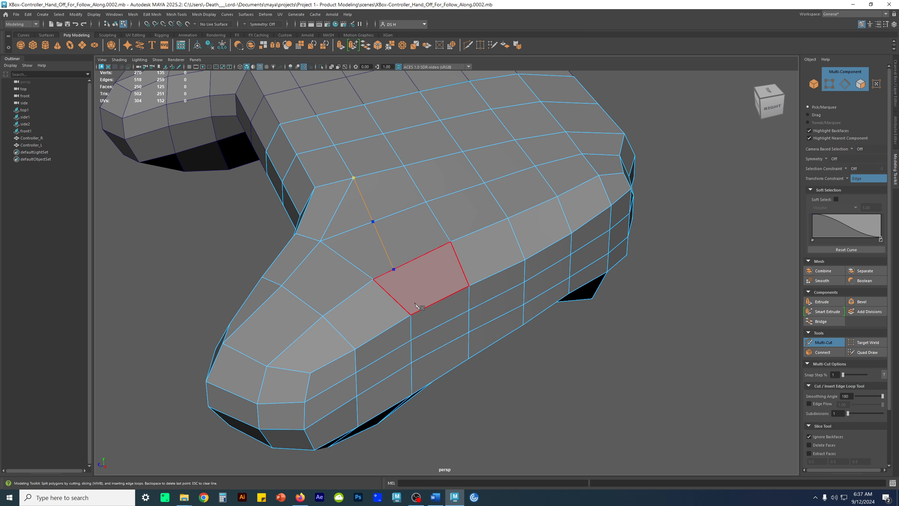
pyautogui.press('w')
# Inspect the newly cut edges across the grip's top and side from several angles
pyautogui.keyDown('alt'); pyautogui.moveTo(475, 327); pyautogui.dragTo(418, 244); pyautogui.keyUp('alt')
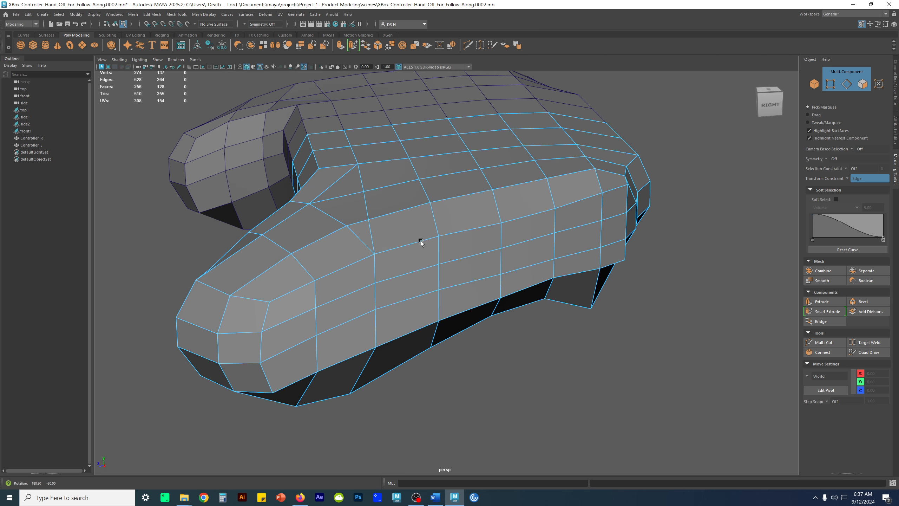
pyautogui.keyDown('alt'); pyautogui.moveTo(415, 212); pyautogui.dragTo(472, 243, button='middle'); pyautogui.keyUp('alt')
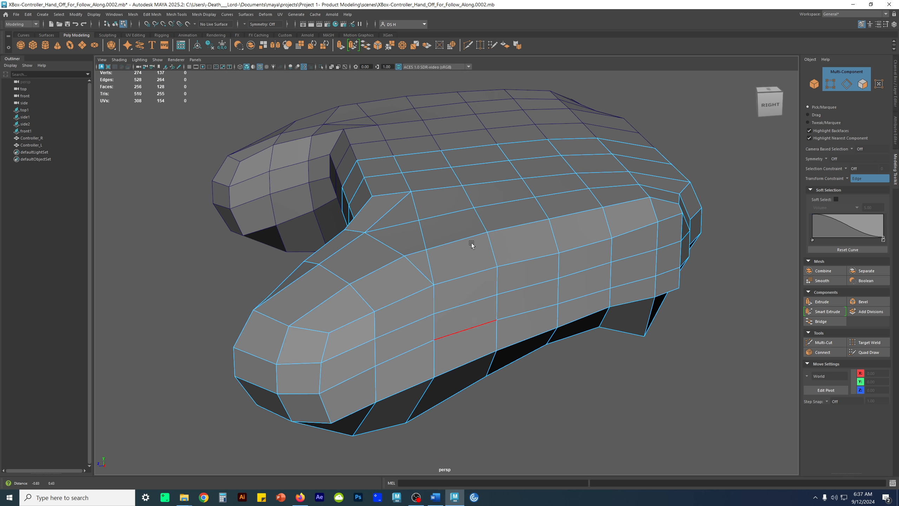
pyautogui.keyDown('alt'); pyautogui.moveTo(472, 244); pyautogui.dragTo(490, 263, button='right'); pyautogui.keyUp('alt')
pyautogui.keyDown('alt'); pyautogui.moveTo(391, 187); pyautogui.dragTo(490, 244); pyautogui.keyUp('alt')
pyautogui.keyDown('alt'); pyautogui.moveTo(528, 251); pyautogui.dragTo(468, 197, button='middle'); pyautogui.keyUp('alt')
pyautogui.keyDown('alt'); pyautogui.moveTo(569, 286); pyautogui.dragTo(501, 276); pyautogui.keyUp('alt')
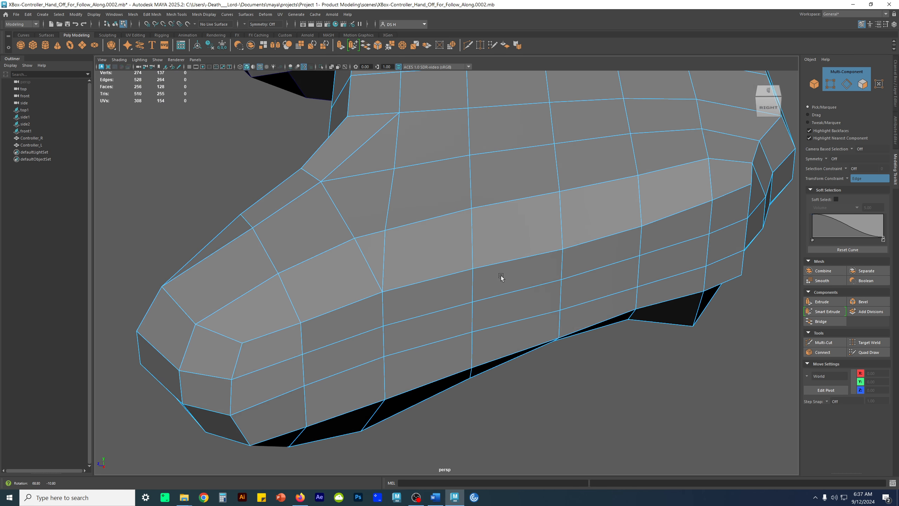
# Target Weld the extra vertex on the grip's upper side edge onto the neighbouring vertex of the cross loop
pyautogui.press('F9')
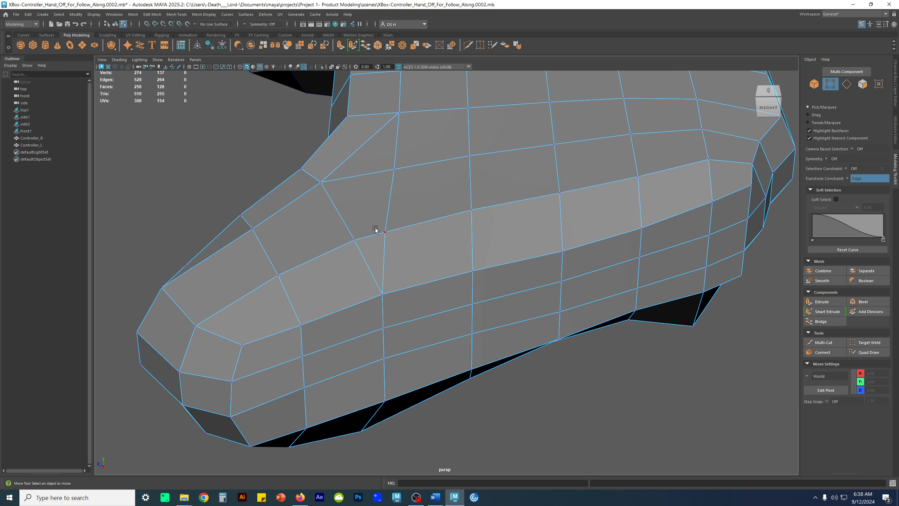
pyautogui.keyDown('shift'); pyautogui.rightClick(374, 182); pyautogui.keyUp('shift')
pyautogui.moveTo(374, 158)
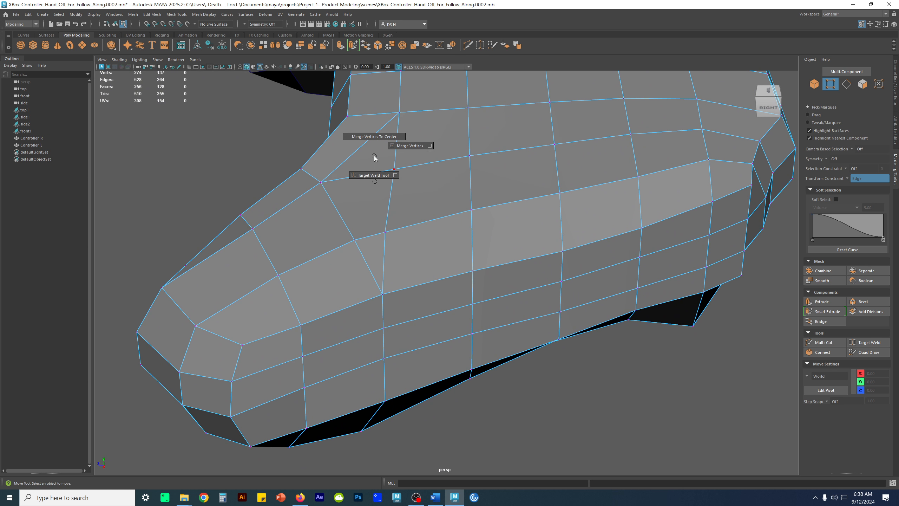
pyautogui.click(375, 175)
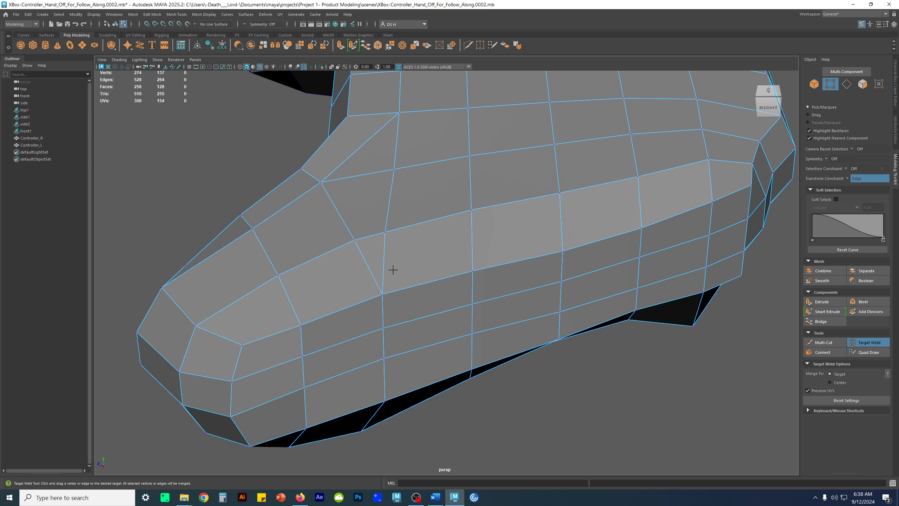
pyautogui.moveTo(355, 241); pyautogui.dragTo(384, 232)
pyautogui.keyDown('alt'); pyautogui.moveTo(407, 409); pyautogui.dragTo(451, 289); pyautogui.keyUp('alt')
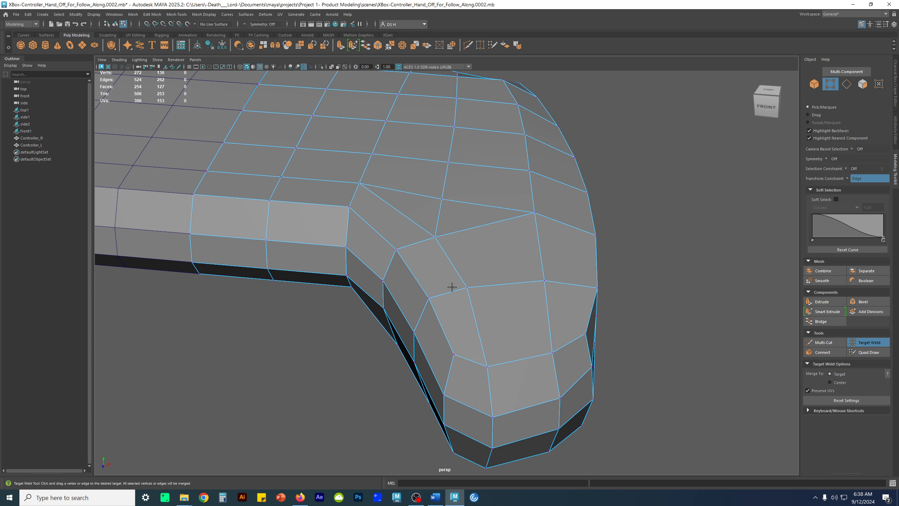
# Delete the leftover edge crossing the grip's top face beside the inner corner
pyautogui.press('w')
pyautogui.moveTo(480, 294); pyautogui.dragTo(462, 222, button='right')
pyautogui.click(476, 227)
pyautogui.keyDown('alt'); pyautogui.moveTo(476, 226); pyautogui.dragTo(565, 273); pyautogui.keyUp('alt')
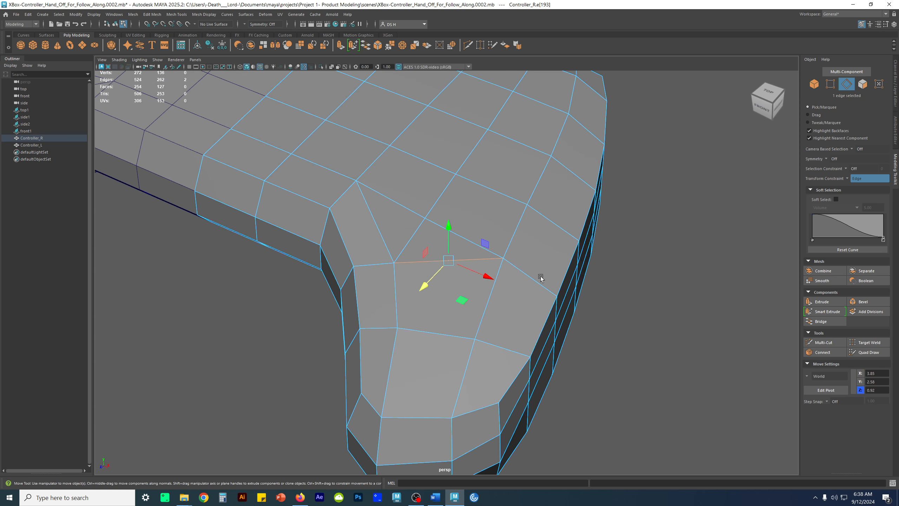
pyautogui.press('Delete')
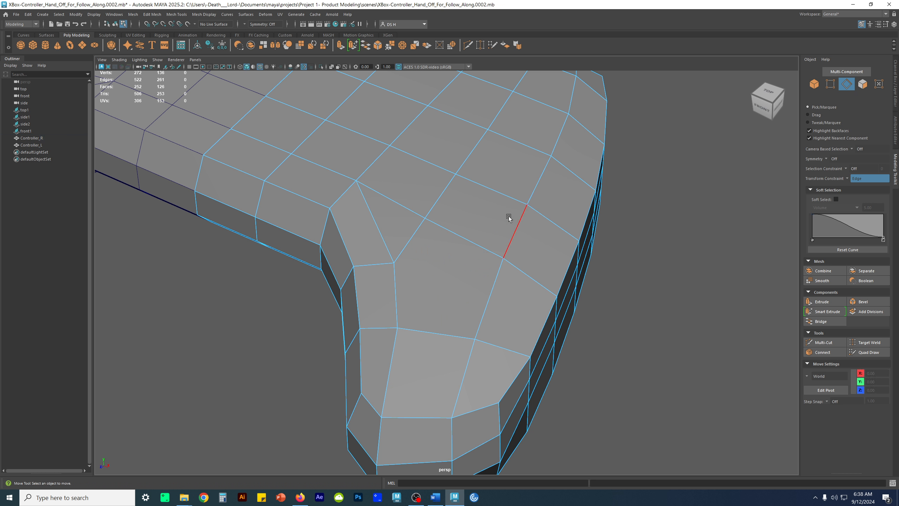
# Check the edge loops running from the body's top down the grip's outer side by selecting them
pyautogui.keyDown('alt'); pyautogui.moveTo(507, 279); pyautogui.dragTo(447, 228); pyautogui.keyUp('alt')
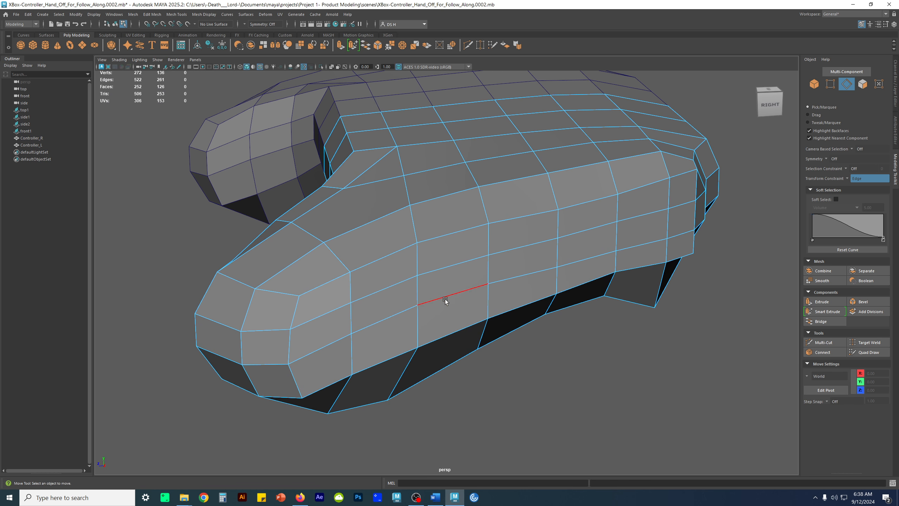
pyautogui.keyDown('alt'); pyautogui.moveTo(422, 284); pyautogui.dragTo(575, 207); pyautogui.keyUp('alt')
pyautogui.doubleClick(463, 171)
pyautogui.click(647, 376)
pyautogui.doubleClick(461, 147)
pyautogui.keyDown('alt'); pyautogui.moveTo(572, 255); pyautogui.dragTo(572, 340, button='middle'); pyautogui.keyUp('alt')
pyautogui.click(651, 379)
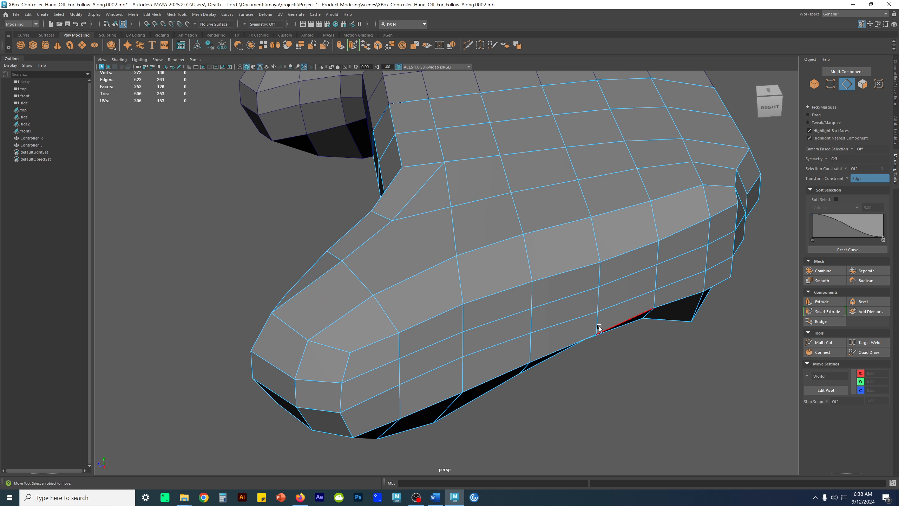
pyautogui.click(425, 112)
pyautogui.click(462, 282)
pyautogui.keyDown('shift'); pyautogui.click(435, 114); pyautogui.keyUp('shift')
pyautogui.press('q')
pyautogui.click(436, 113)
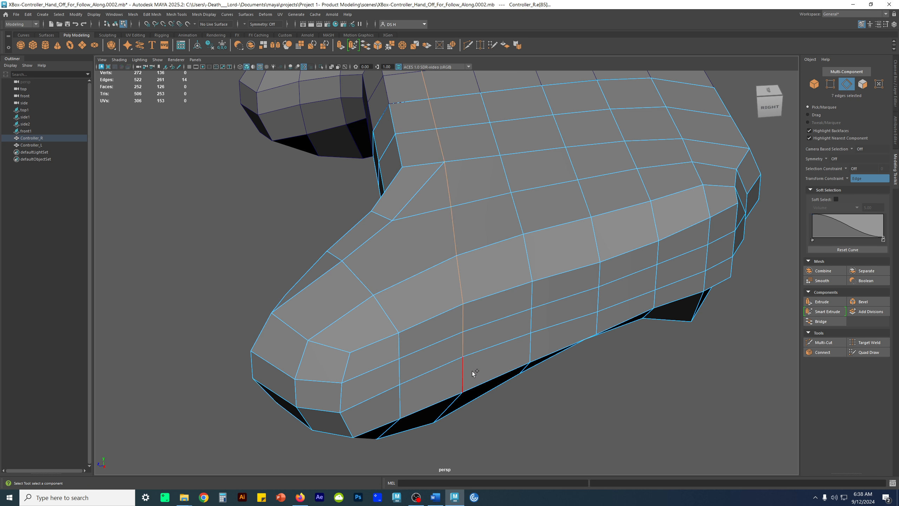
# Trace the selected grip loop around to the underside and examine how its edges meet the inner corner
pyautogui.keyDown('shift'); pyautogui.click(465, 241); pyautogui.keyUp('shift')
pyautogui.keyDown('alt'); pyautogui.moveTo(466, 241); pyautogui.dragTo(402, 244); pyautogui.keyUp('alt')
pyautogui.keyDown('shift'); pyautogui.click(450, 306); pyautogui.keyUp('shift')
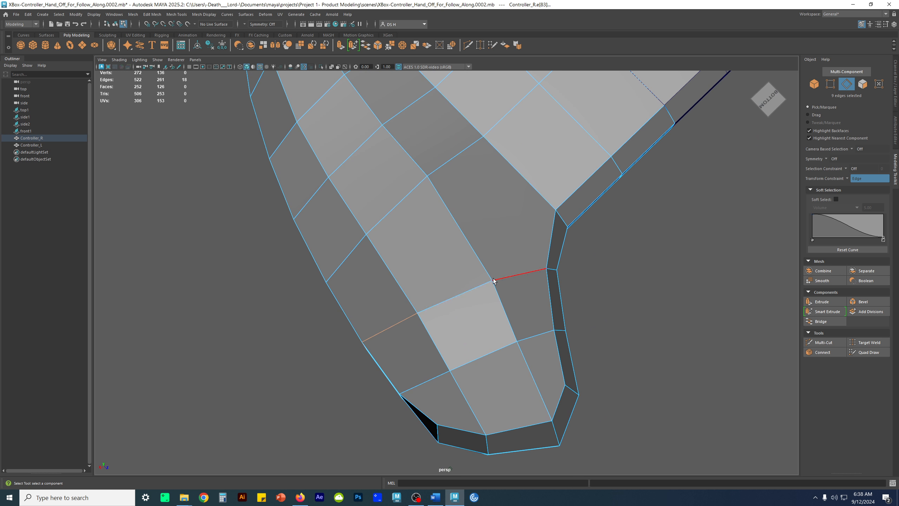
pyautogui.keyDown('alt'); pyautogui.moveTo(404, 320); pyautogui.dragTo(519, 321); pyautogui.keyUp('alt')
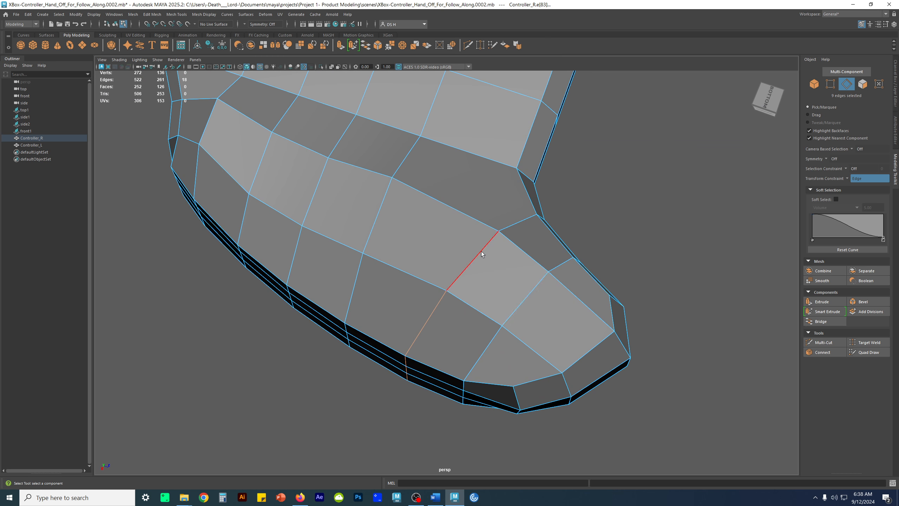
pyautogui.keyDown('alt'); pyautogui.moveTo(478, 255); pyautogui.dragTo(524, 277); pyautogui.keyUp('alt')
pyautogui.press('r')
pyautogui.moveTo(528, 245); pyautogui.dragTo(412, 281)
pyautogui.press('w')
pyautogui.keyDown('alt'); pyautogui.moveTo(454, 315); pyautogui.dragTo(418, 272); pyautogui.keyUp('alt')
# Delete the diagonal edge joining the grip's underside to its inner corner
pyautogui.click(370, 231)
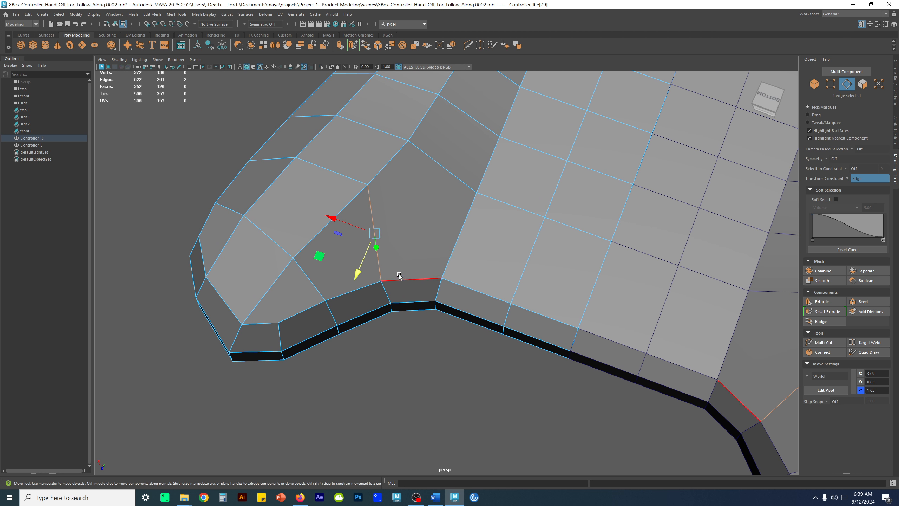
pyautogui.press('Delete')
pyautogui.press('\\')
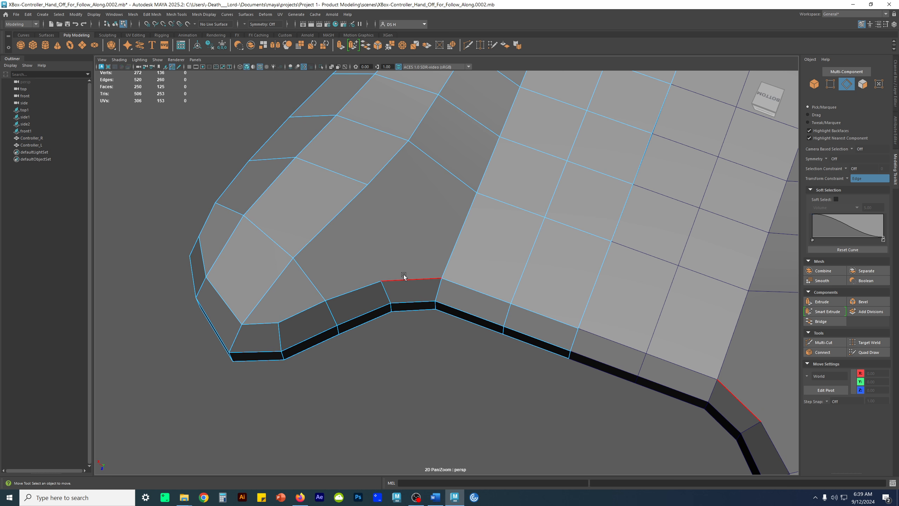
# Multi-Cut across the underside from the vertex on the grip's inner edge to the body's centre seam
pyautogui.press('F9')
pyautogui.click(381, 281)
pyautogui.moveTo(368, 285); pyautogui.dragTo(362, 278)
pyautogui.click(397, 327)
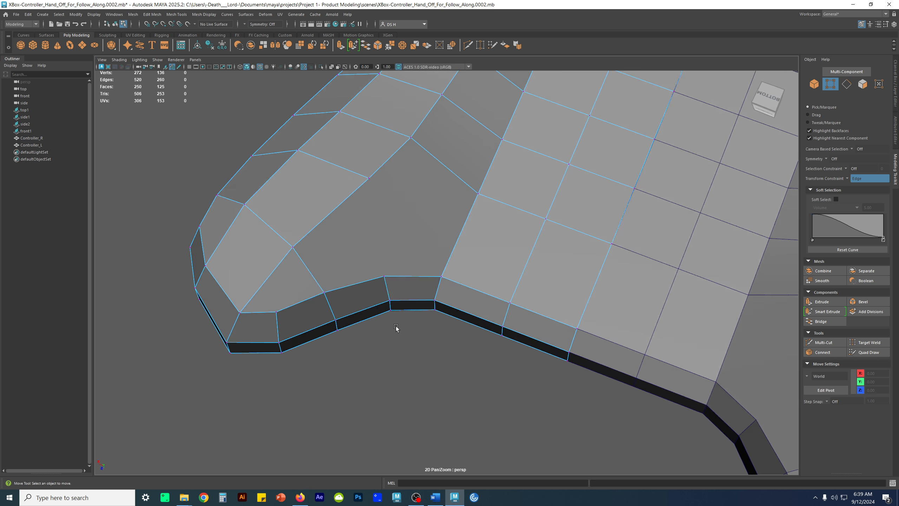
pyautogui.keyDown('alt'); pyautogui.moveTo(397, 327); pyautogui.dragTo(389, 298); pyautogui.keyUp('alt')
pyautogui.keyDown('alt'); pyautogui.moveTo(377, 262); pyautogui.dragTo(447, 417); pyautogui.keyUp('alt')
pyautogui.keyDown('alt'); pyautogui.moveTo(398, 322); pyautogui.dragTo(395, 327, button='middle'); pyautogui.keyUp('alt')
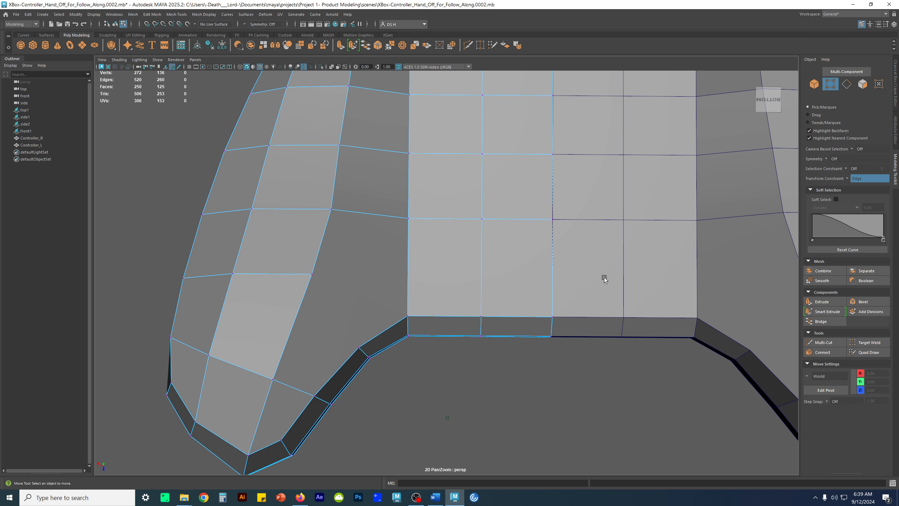
pyautogui.keyDown('shift'); pyautogui.rightClick(429, 228); pyautogui.keyUp('shift')
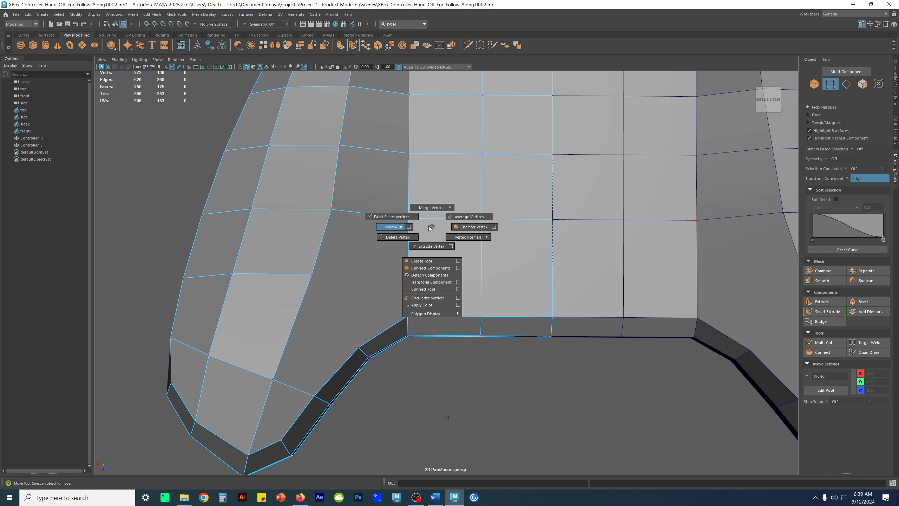
pyautogui.click(393, 227)
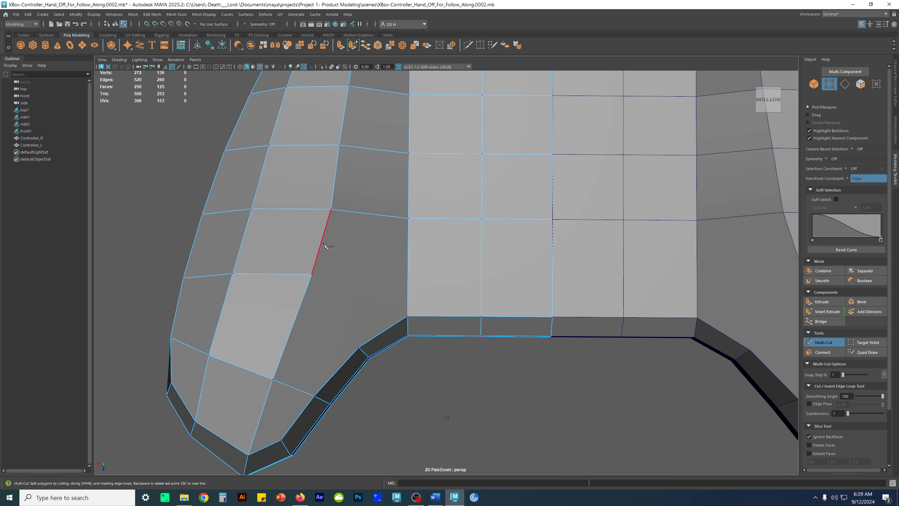
pyautogui.click(311, 281)
pyautogui.click(552, 279)
pyautogui.press('q')
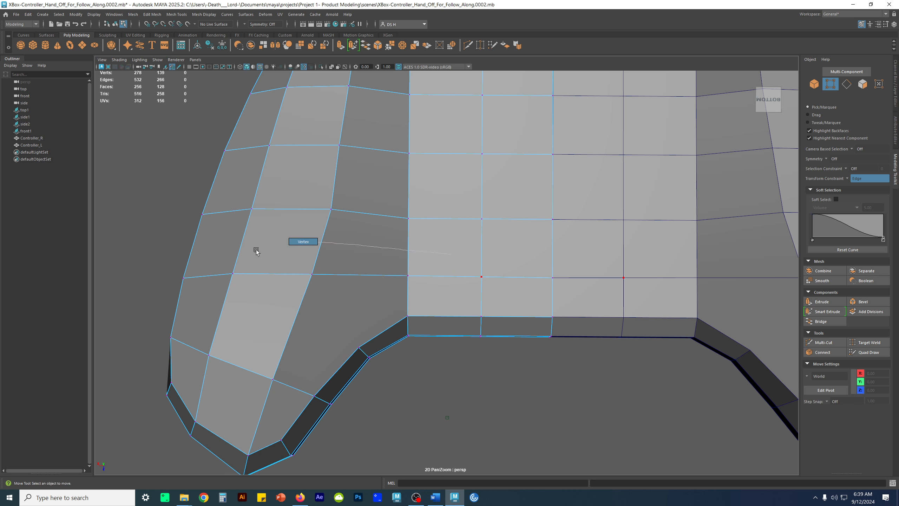
# Turn the transform constraint off and move the vertex where the underside cut meets the grip to about X 3.32
pyautogui.keyDown('alt'); pyautogui.moveTo(533, 298); pyautogui.dragTo(607, 305, button='middle'); pyautogui.keyUp('alt')
pyautogui.click(458, 311)
pyautogui.keyDown('alt'); pyautogui.moveTo(549, 315); pyautogui.dragTo(465, 302, button='right'); pyautogui.keyUp('alt')
pyautogui.keyDown('alt'); pyautogui.moveTo(483, 277); pyautogui.dragTo(487, 281, button='middle'); pyautogui.keyUp('alt')
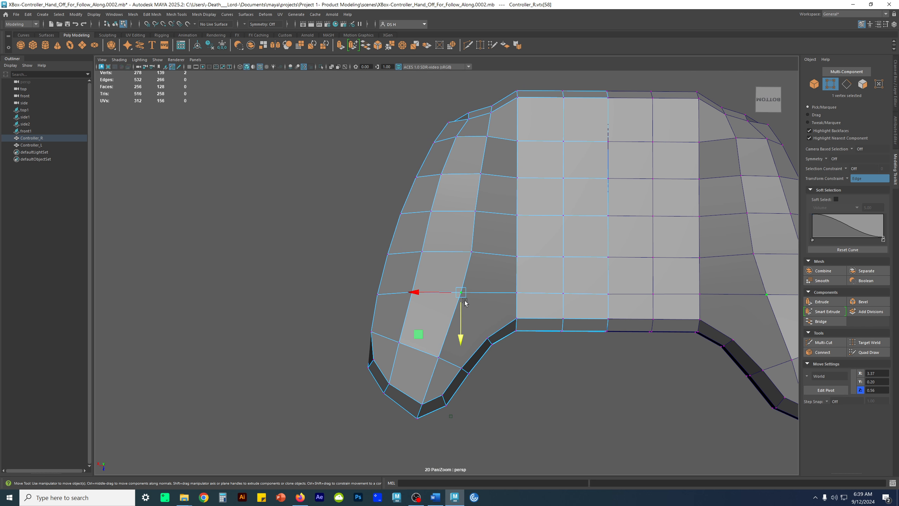
pyautogui.moveTo(471, 277)
pyautogui.keyDown('alt'); pyautogui.mouseDown()
pyautogui.moveTo(474, 238)
pyautogui.moveTo(476, 278)
pyautogui.mouseUp(); pyautogui.keyUp('alt')
pyautogui.click(848, 179)
pyautogui.click(861, 182)
pyautogui.scroll(3, 530, 271)
pyautogui.moveTo(428, 295); pyautogui.dragTo(430, 296)
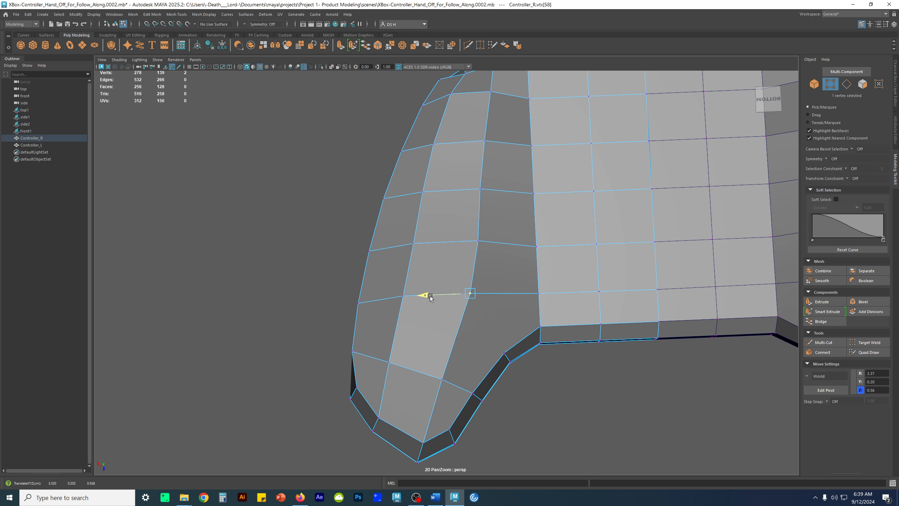
# Nudge the adjacent vertex along the grip's underside edge in X and set the cut's vertex to about X 3.37
pyautogui.click(477, 241)
pyautogui.moveTo(428, 243); pyautogui.dragTo(432, 243)
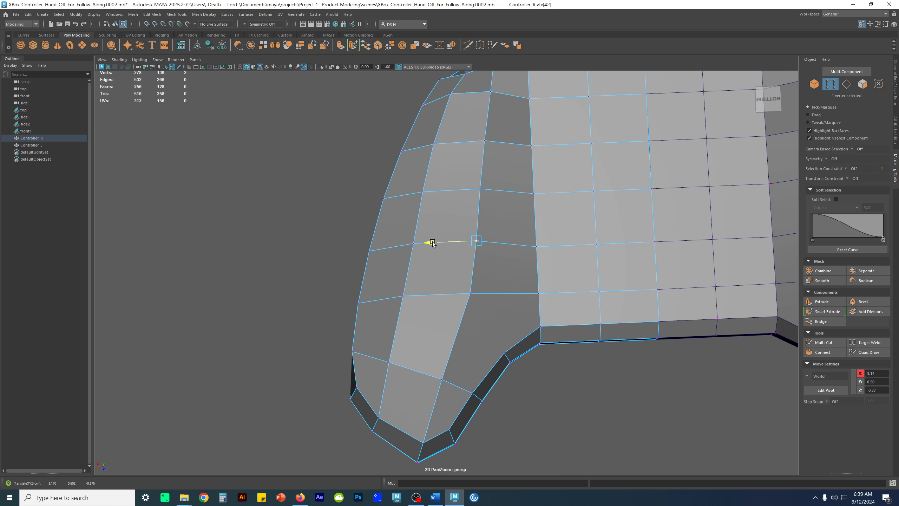
pyautogui.click(469, 293)
pyautogui.moveTo(423, 295); pyautogui.dragTo(416, 294)
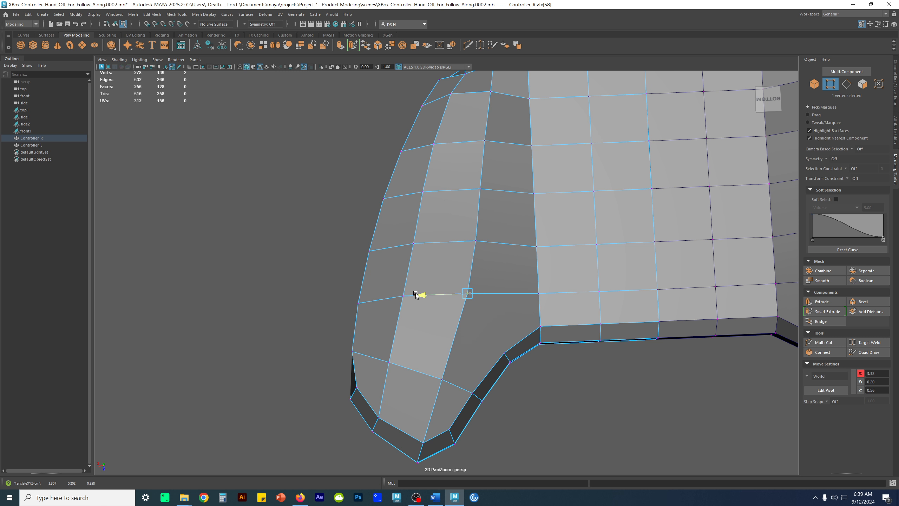
pyautogui.scroll(-3, 576, 264)
pyautogui.keyDown('alt'); pyautogui.moveTo(499, 266); pyautogui.dragTo(552, 239); pyautogui.keyUp('alt')
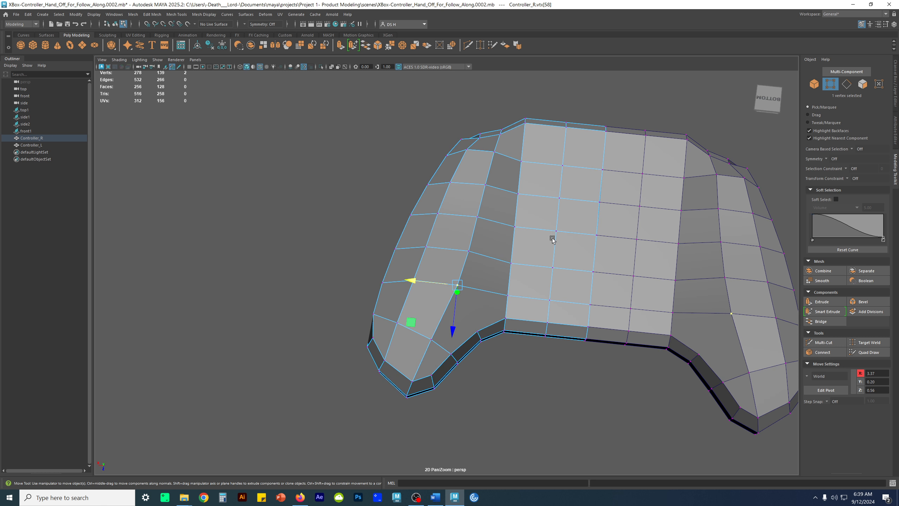
# Select a cross loop on the underside and inspect the body's edge flow from below and from the side
pyautogui.doubleClick(542, 196)
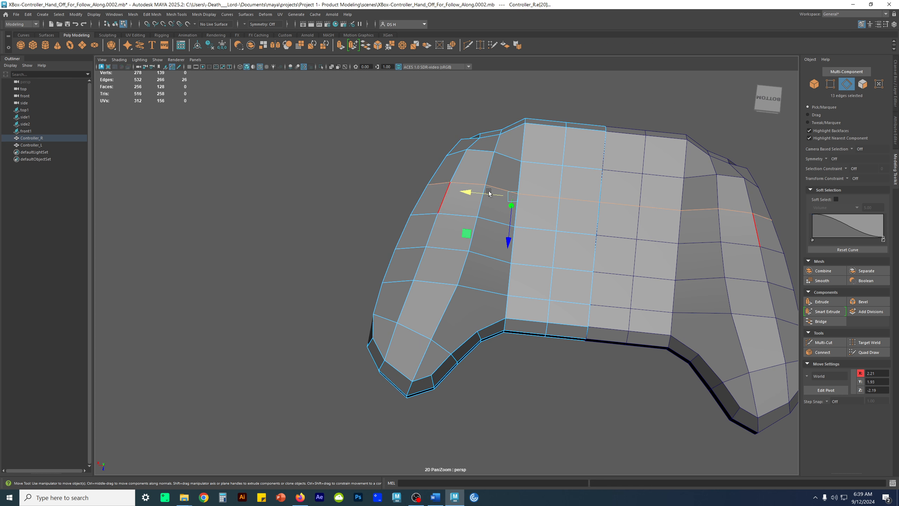
pyautogui.keyDown('alt'); pyautogui.moveTo(488, 192); pyautogui.dragTo(593, 225); pyautogui.keyUp('alt')
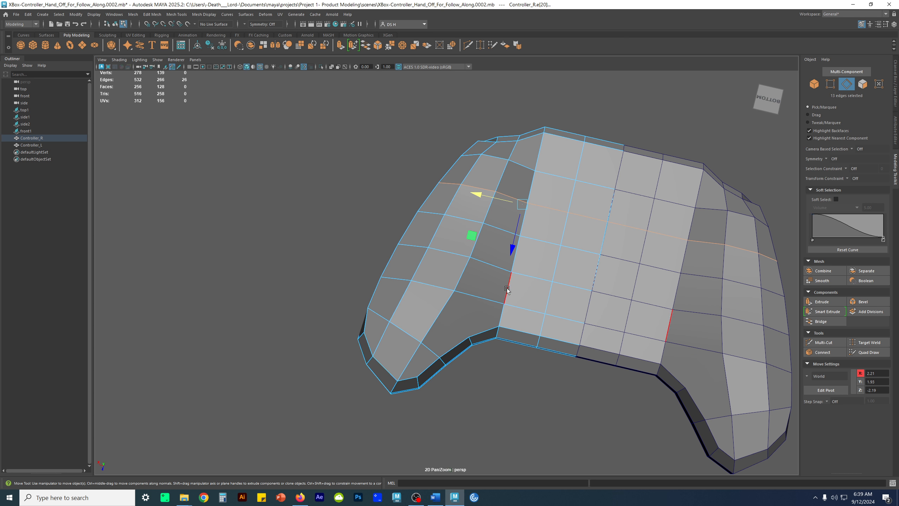
pyautogui.keyDown('alt'); pyautogui.moveTo(545, 295); pyautogui.dragTo(598, 313); pyautogui.keyUp('alt')
pyautogui.click(546, 217)
pyautogui.keyDown('alt'); pyautogui.moveTo(545, 215); pyautogui.dragTo(482, 281); pyautogui.keyUp('alt')
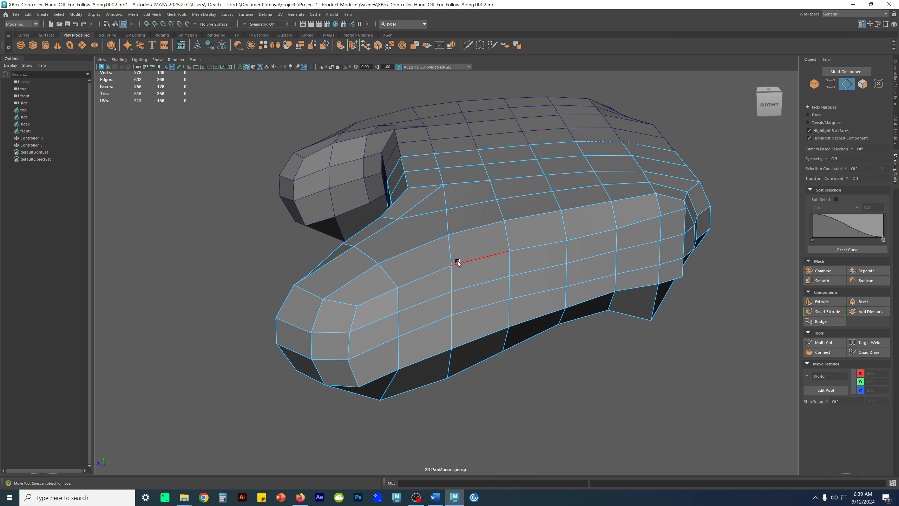
# Align the four edges running down the grip's outer side with the Scale tool and slide them slightly along Z
pyautogui.click(453, 248)
pyautogui.keyDown('alt'); pyautogui.moveTo(461, 323); pyautogui.dragTo(485, 334); pyautogui.keyUp('alt')
pyautogui.keyDown('shift'); pyautogui.doubleClick(446, 313); pyautogui.keyUp('shift')
pyautogui.press('r')
pyautogui.click(404, 306)
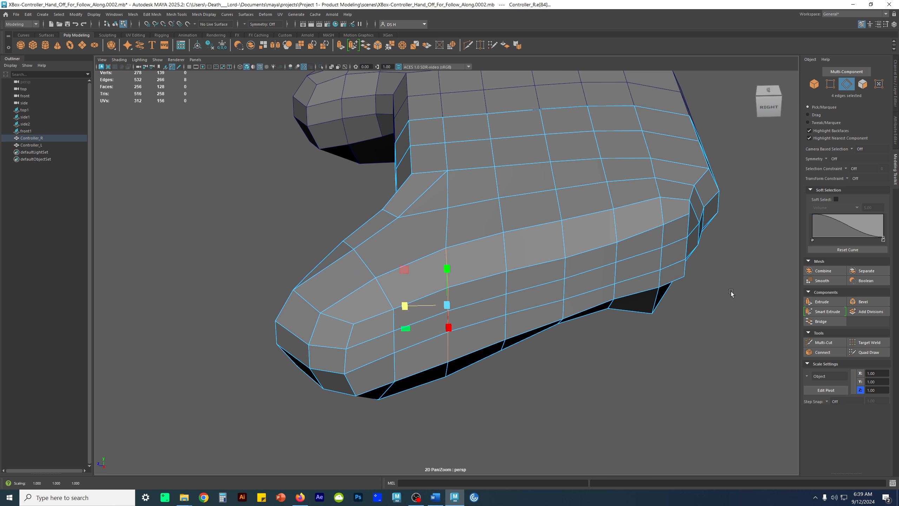
pyautogui.keyDown('alt'); pyautogui.moveTo(458, 296); pyautogui.dragTo(443, 303); pyautogui.keyUp('alt')
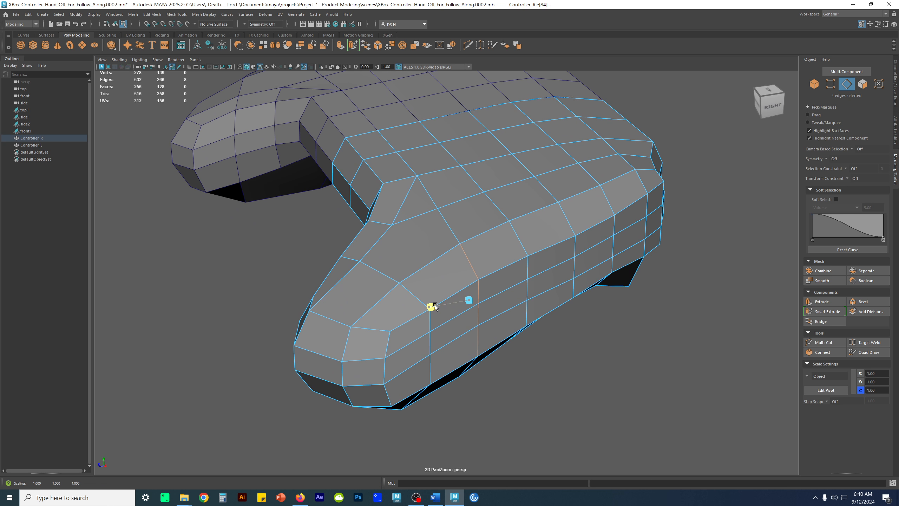
pyautogui.press('w')
pyautogui.keyDown('alt'); pyautogui.moveTo(432, 308); pyautogui.dragTo(439, 354); pyautogui.keyUp('alt')
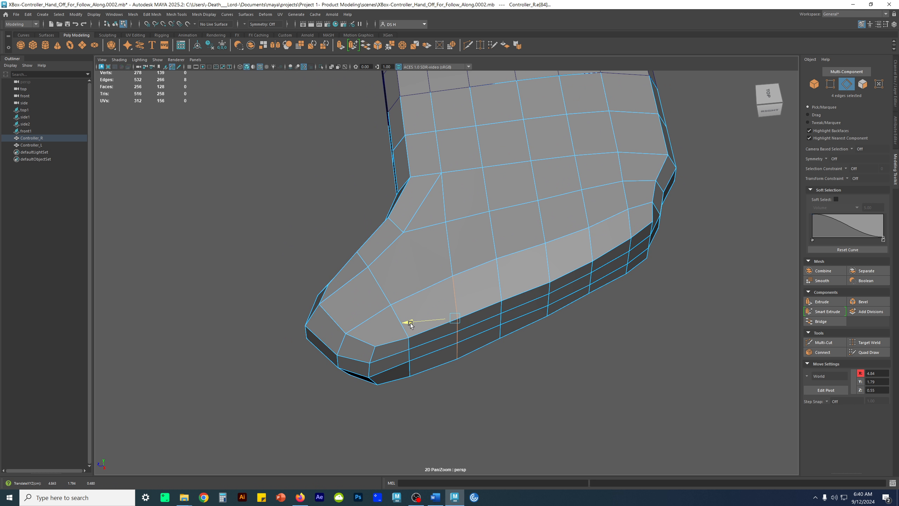
# Flatten the 12-edge cross loop through the grip's inner corner along Z with the Scale tool
pyautogui.keyDown('alt'); pyautogui.moveTo(454, 241); pyautogui.dragTo(507, 262); pyautogui.keyUp('alt')
pyautogui.keyDown('alt'); pyautogui.moveTo(626, 328); pyautogui.dragTo(493, 237); pyautogui.keyUp('alt')
pyautogui.click(450, 279)
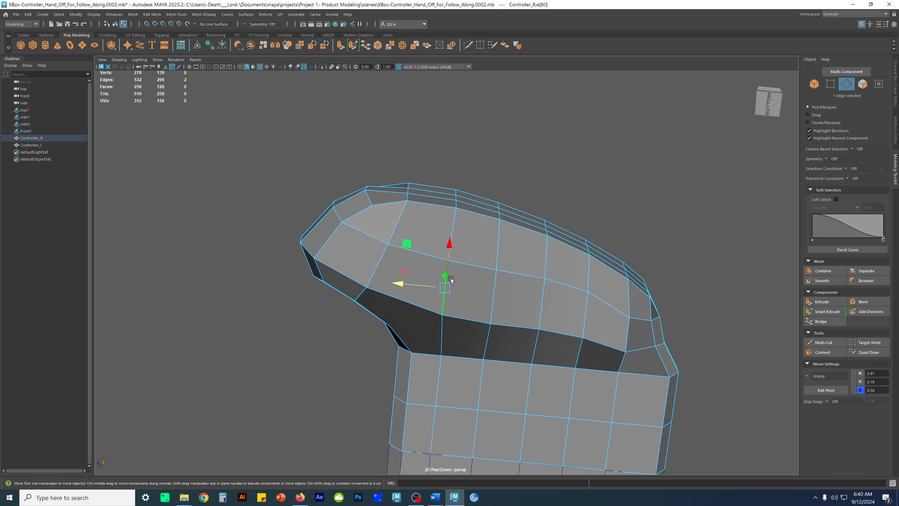
pyautogui.moveTo(403, 285); pyautogui.dragTo(531, 309)
pyautogui.doubleClick(480, 312)
pyautogui.press('r')
pyautogui.moveTo(401, 265); pyautogui.dragTo(444, 262)
pyautogui.keyDown('alt'); pyautogui.moveTo(552, 256); pyautogui.dragTo(568, 254); pyautogui.keyUp('alt')
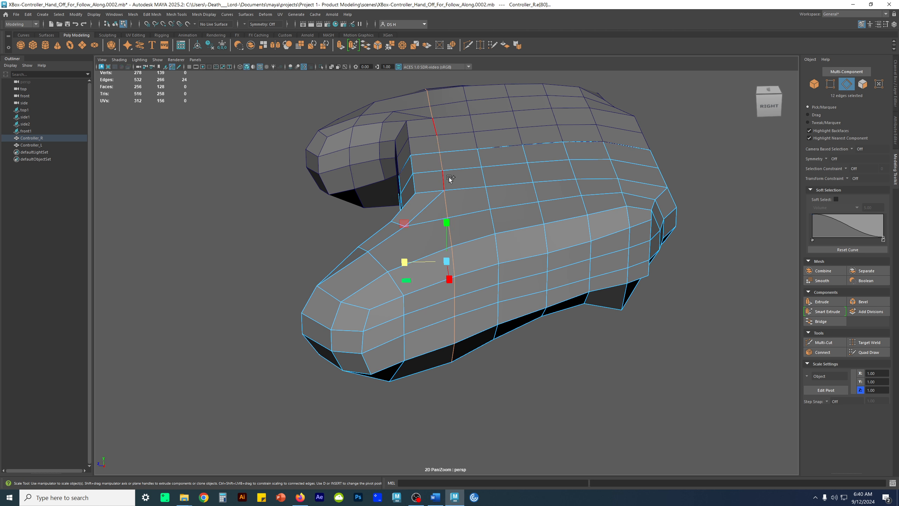
pyautogui.moveTo(408, 262); pyautogui.dragTo(445, 262)
pyautogui.keyDown('alt'); pyautogui.moveTo(712, 263); pyautogui.dragTo(421, 235); pyautogui.keyUp('alt')
pyautogui.click(651, 243)
# Nudge the cross loop nearest the controller's trigger end slightly along Z
pyautogui.keyDown('alt'); pyautogui.moveTo(421, 234); pyautogui.dragTo(513, 250, button='right'); pyautogui.keyUp('alt')
pyautogui.keyDown('alt'); pyautogui.moveTo(512, 249); pyautogui.dragTo(506, 282, button='middle'); pyautogui.keyUp('alt')
pyautogui.keyDown('alt'); pyautogui.moveTo(412, 264); pyautogui.dragTo(424, 254, button='middle'); pyautogui.keyUp('alt')
pyautogui.keyDown('alt'); pyautogui.moveTo(424, 253); pyautogui.dragTo(431, 238, button='right'); pyautogui.keyUp('alt')
pyautogui.keyDown('alt'); pyautogui.moveTo(432, 238); pyautogui.dragTo(436, 272, button='middle'); pyautogui.keyUp('alt')
pyautogui.keyDown('alt'); pyautogui.moveTo(435, 264); pyautogui.dragTo(449, 251); pyautogui.keyUp('alt')
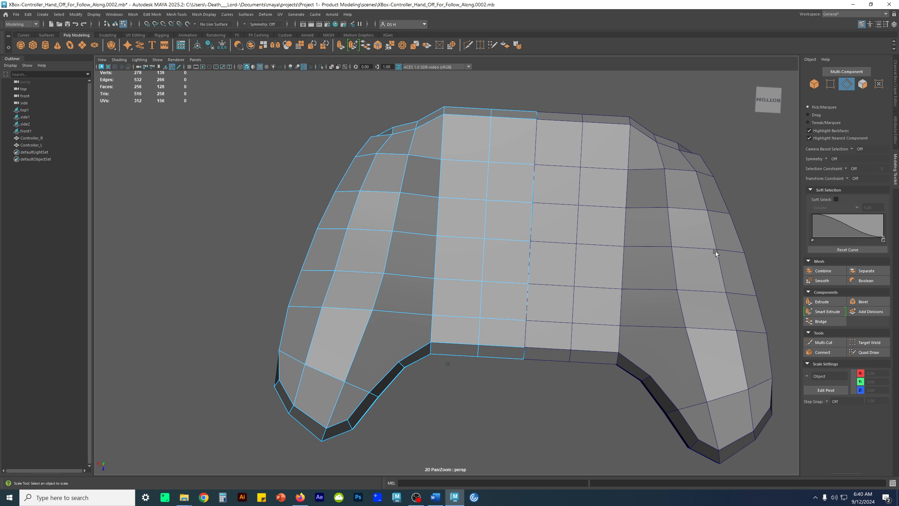
pyautogui.doubleClick(507, 167)
pyautogui.press('w')
pyautogui.keyDown('alt'); pyautogui.moveTo(469, 199); pyautogui.dragTo(468, 268); pyautogui.keyUp('alt')
pyautogui.moveTo(417, 288); pyautogui.dragTo(418, 289)
pyautogui.click(631, 339)
# Slide the cross loop next to the grip's inner-corner loop to about Z -0.42
pyautogui.keyDown('alt'); pyautogui.moveTo(542, 331); pyautogui.dragTo(439, 202); pyautogui.keyUp('alt')
pyautogui.doubleClick(429, 195)
pyautogui.moveTo(620, 277)
pyautogui.keyDown('alt'); pyautogui.mouseDown()
pyautogui.moveTo(656, 276)
pyautogui.moveTo(618, 279)
pyautogui.mouseUp(); pyautogui.keyUp('alt')
pyautogui.moveTo(387, 292); pyautogui.dragTo(393, 291)
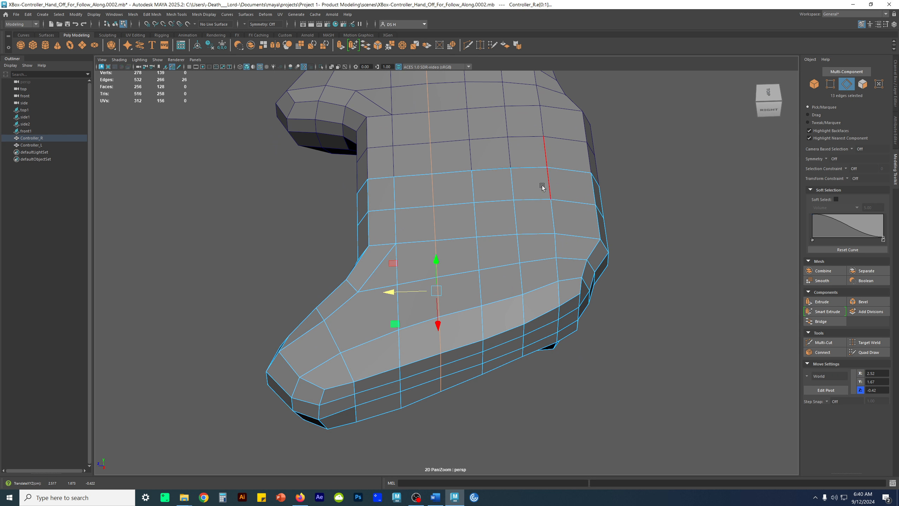
pyautogui.click(667, 247)
# Preview the controller body smoothed from several angles, then return it to the unsmoothed display
pyautogui.keyDown('alt'); pyautogui.moveTo(668, 247); pyautogui.dragTo(675, 233); pyautogui.keyUp('alt')
pyautogui.press('3')
pyautogui.press('F8')
pyautogui.click(602, 233)
pyautogui.keyDown('alt'); pyautogui.moveTo(602, 233); pyautogui.dragTo(398, 206); pyautogui.keyUp('alt')
pyautogui.click(462, 258)
pyautogui.press('1')
# Cut new edges with Multi-Cut from the grip tip's top vertex through the large top face to the inner-corner loop's vertex
pyautogui.press('F9')
pyautogui.keyDown('alt'); pyautogui.moveTo(503, 235); pyautogui.dragTo(414, 216); pyautogui.keyUp('alt')
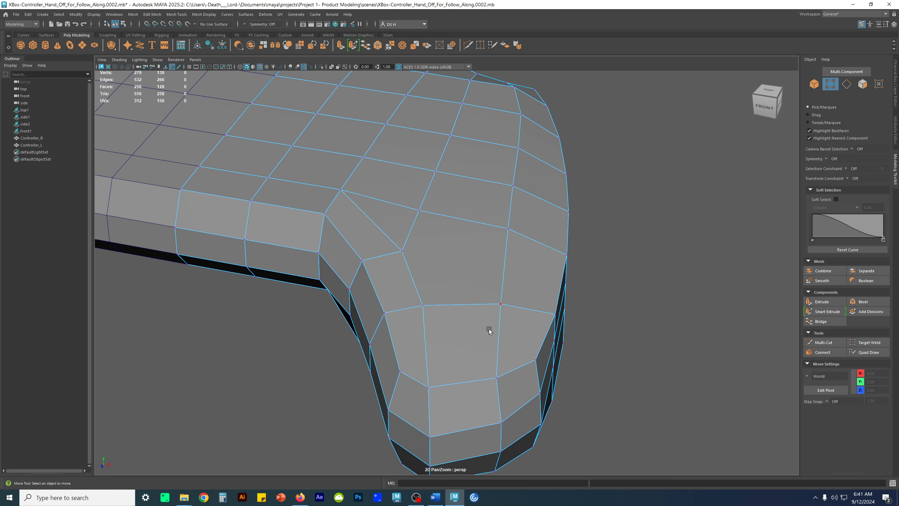
pyautogui.keyDown('shift'); pyautogui.rightClick(491, 304); pyautogui.keyUp('shift')
pyautogui.click(437, 302)
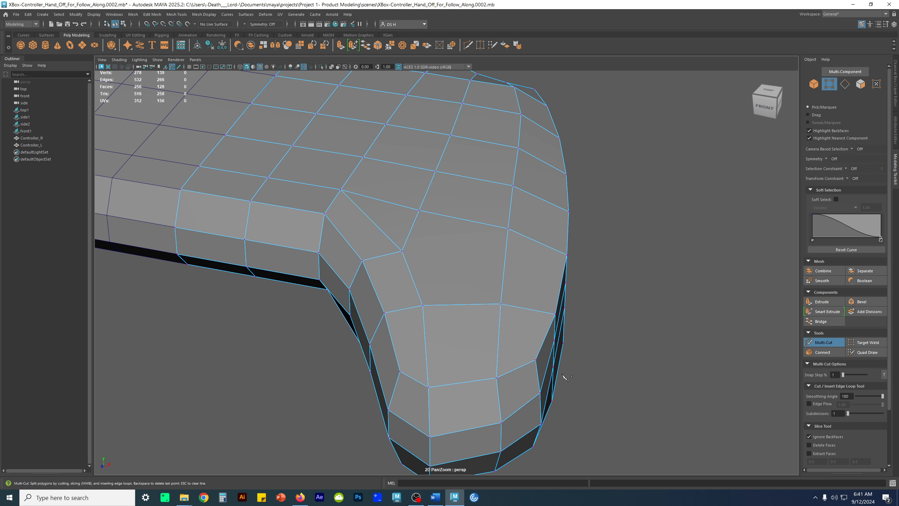
pyautogui.keyDown('alt'); pyautogui.moveTo(604, 350); pyautogui.dragTo(568, 346); pyautogui.keyUp('alt')
pyautogui.press('w')
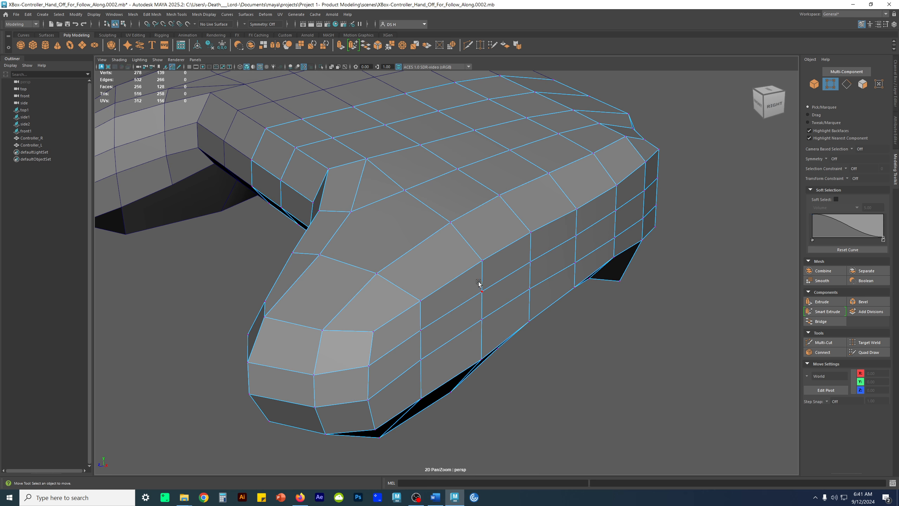
pyautogui.keyDown('alt'); pyautogui.moveTo(441, 234); pyautogui.dragTo(451, 239); pyautogui.keyUp('alt')
pyautogui.keyDown('shift'); pyautogui.moveTo(451, 239); pyautogui.dragTo(366, 245, button='right'); pyautogui.keyUp('shift')
pyautogui.keyDown('alt'); pyautogui.moveTo(370, 287); pyautogui.dragTo(417, 299); pyautogui.keyUp('alt')
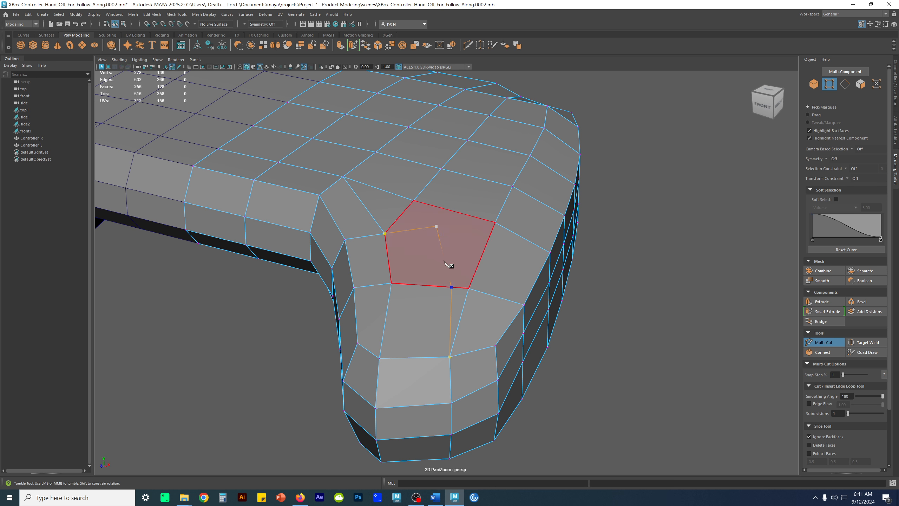
pyautogui.press('w')
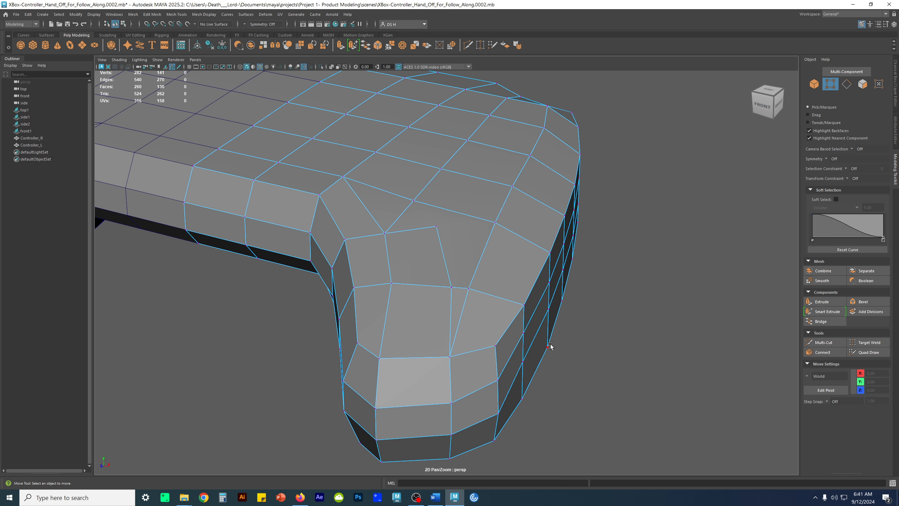
# Set the transform constraint to Surface and slide the two new cut vertices along the grip's top, the upper one to about X 3.69, Z 0.93
pyautogui.click(451, 287)
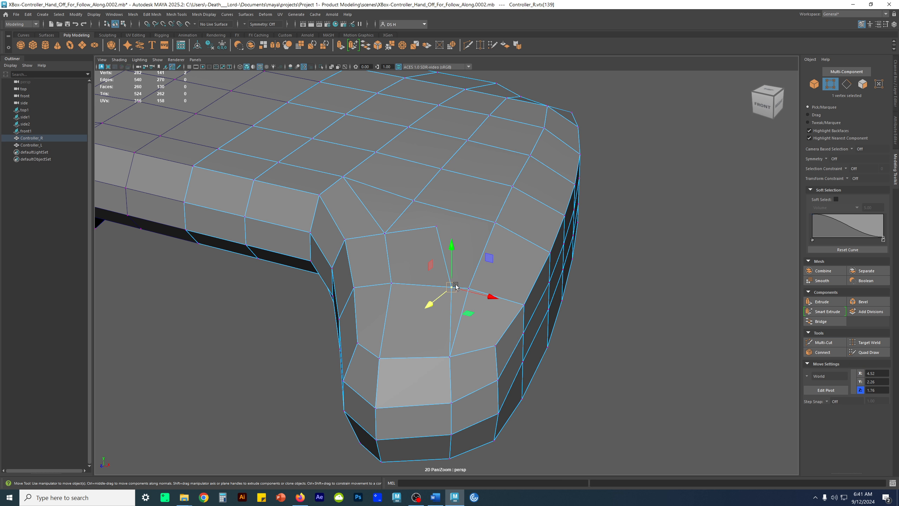
pyautogui.click(845, 168)
pyautogui.click(839, 177)
pyautogui.click(848, 179)
pyautogui.click(864, 197)
pyautogui.moveTo(455, 291); pyautogui.dragTo(438, 280)
pyautogui.keyDown('alt'); pyautogui.moveTo(508, 295); pyautogui.dragTo(502, 317); pyautogui.keyUp('alt')
pyautogui.click(444, 261)
pyautogui.moveTo(443, 264); pyautogui.dragTo(436, 267)
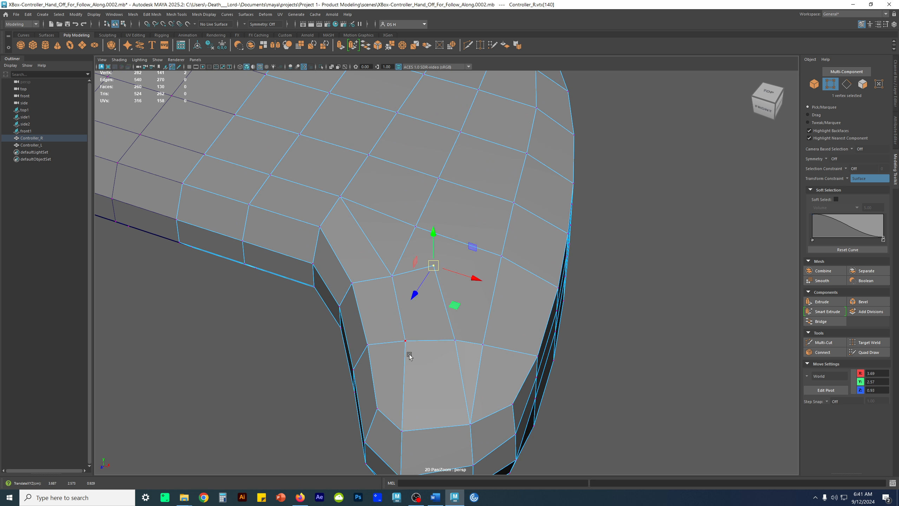
# Slide the cut's lower vertex and the grip tip's inner top vertex along the surface to even out the surrounding faces
pyautogui.keyDown('alt'); pyautogui.moveTo(435, 399); pyautogui.dragTo(486, 298, button='middle'); pyautogui.keyUp('alt')
pyautogui.click(456, 332)
pyautogui.moveTo(460, 331); pyautogui.dragTo(466, 334)
pyautogui.keyDown('alt'); pyautogui.moveTo(466, 335); pyautogui.dragTo(483, 297); pyautogui.keyUp('alt')
pyautogui.keyDown('alt'); pyautogui.moveTo(478, 236); pyautogui.dragTo(457, 269); pyautogui.keyUp('alt')
pyautogui.keyDown('alt'); pyautogui.moveTo(491, 202); pyautogui.dragTo(482, 216); pyautogui.keyUp('alt')
pyautogui.keyDown('alt'); pyautogui.moveTo(480, 199); pyautogui.dragTo(453, 227, button='middle'); pyautogui.keyUp('alt')
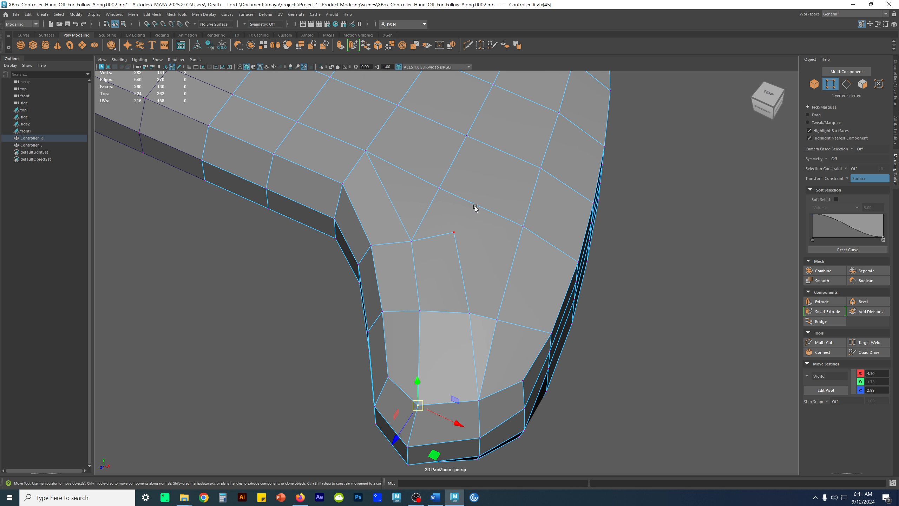
# Connect the cut's upper vertex to the nearest loop vertex above with Multi-Cut, and delete the adjacent edge it replaces
pyautogui.keyDown('shift'); pyautogui.moveTo(505, 184); pyautogui.dragTo(435, 187, button='right'); pyautogui.keyUp('shift')
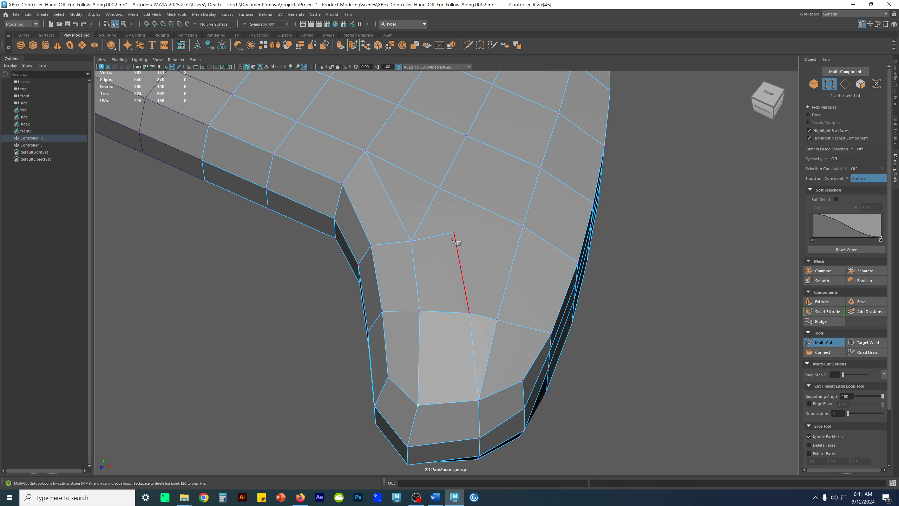
pyautogui.click(439, 187)
pyautogui.press('w')
pyautogui.keyDown('alt'); pyautogui.moveTo(470, 248); pyautogui.dragTo(484, 269); pyautogui.keyUp('alt')
pyautogui.click(440, 230)
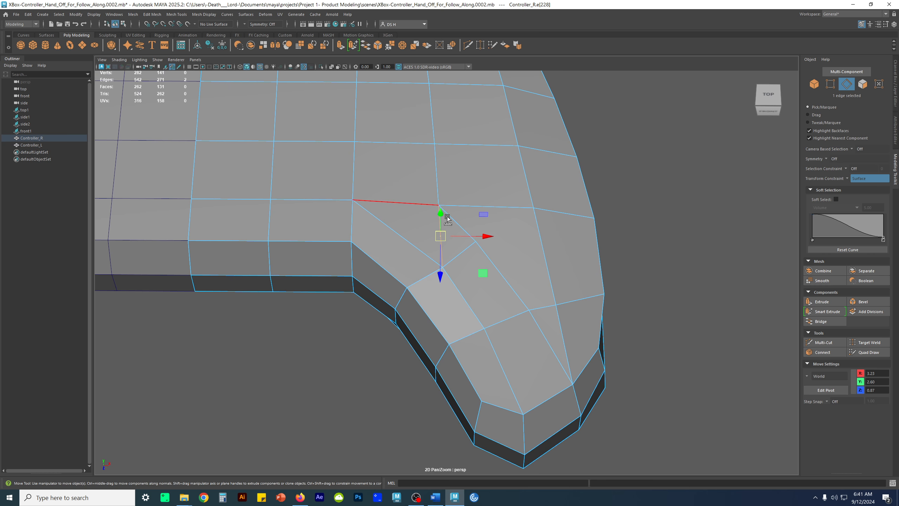
pyautogui.keyDown('alt'); pyautogui.moveTo(447, 216); pyautogui.dragTo(629, 328); pyautogui.keyUp('alt')
pyautogui.press('4')
pyautogui.press('5')
pyautogui.press('Delete')
# Slide the vertices along the rerouted edges and at the grip tip over the surface to space the quads more evenly
pyautogui.keyDown('alt'); pyautogui.moveTo(445, 276); pyautogui.dragTo(527, 258); pyautogui.keyUp('alt')
pyautogui.moveTo(526, 258); pyautogui.dragTo(402, 250, button='right')
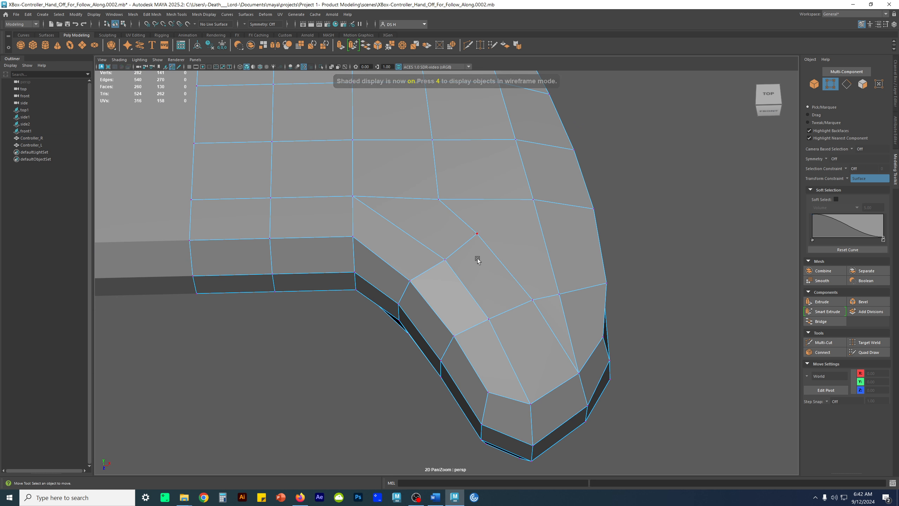
pyautogui.keyDown('alt'); pyautogui.moveTo(464, 256); pyautogui.dragTo(411, 270, button='right'); pyautogui.keyUp('alt')
pyautogui.keyDown('alt'); pyautogui.moveTo(411, 270); pyautogui.dragTo(490, 324); pyautogui.keyUp('alt')
pyautogui.click(456, 228)
pyautogui.click(424, 290)
pyautogui.moveTo(423, 289); pyautogui.dragTo(419, 287)
pyautogui.keyDown('alt'); pyautogui.moveTo(503, 342); pyautogui.dragTo(452, 301); pyautogui.keyUp('alt')
pyautogui.click(443, 250)
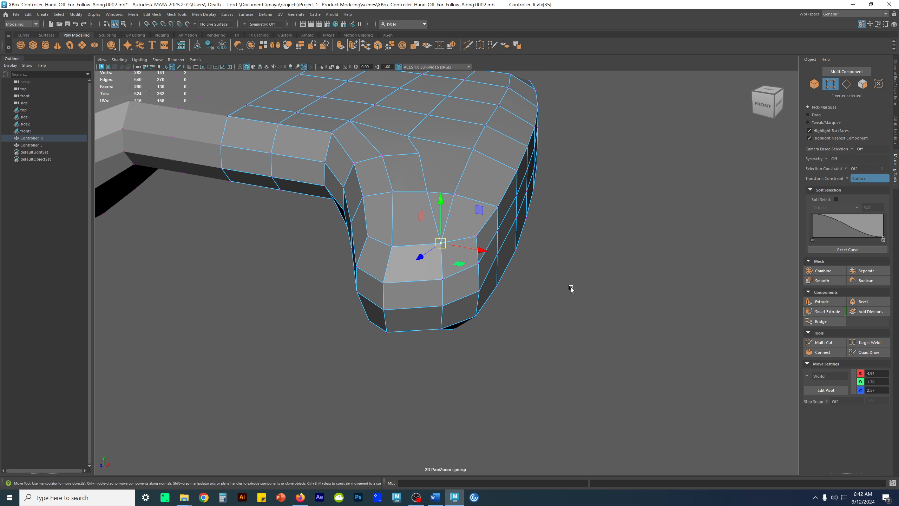
pyautogui.click(446, 263)
pyautogui.keyDown('alt'); pyautogui.moveTo(464, 307); pyautogui.dragTo(450, 280); pyautogui.keyUp('alt')
# Shift the three connected edges running down the front of the grip tip slightly along X
pyautogui.keyDown('shift'); pyautogui.click(449, 304); pyautogui.keyUp('shift')
pyautogui.press('q')
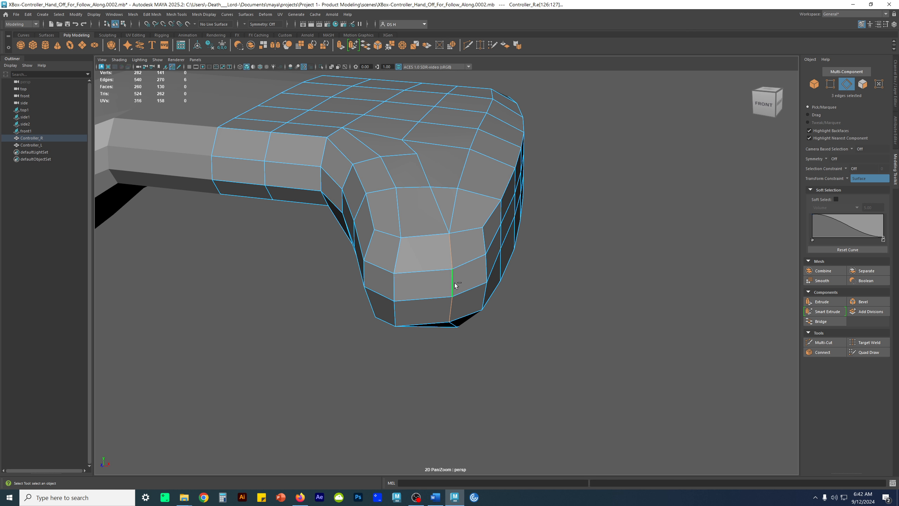
pyautogui.press('w')
pyautogui.keyDown('alt'); pyautogui.moveTo(562, 305); pyautogui.dragTo(481, 342); pyautogui.keyUp('alt')
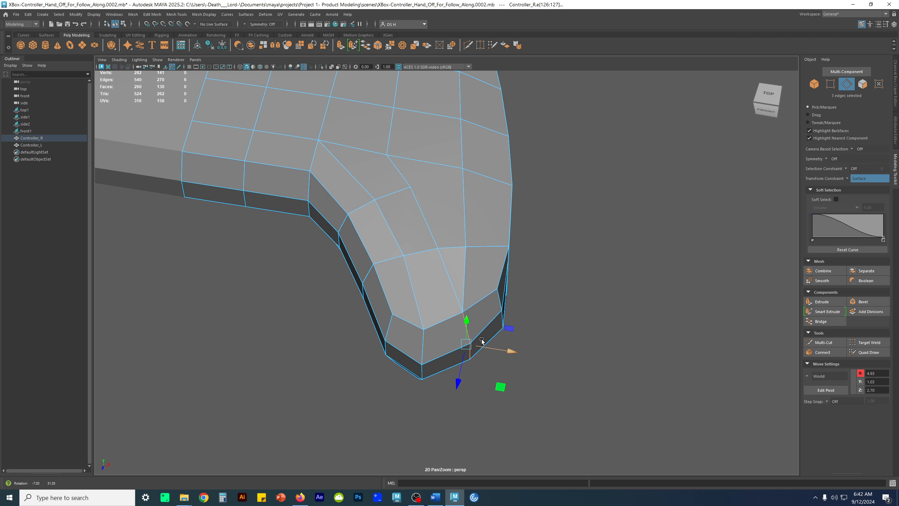
pyautogui.moveTo(460, 385); pyautogui.dragTo(504, 326)
pyautogui.click(504, 327)
# Delete the diagonal edge between the grip tip's top vertex and the cross loop above it
pyautogui.moveTo(452, 270)
pyautogui.keyDown('alt'); pyautogui.mouseDown()
pyautogui.moveTo(473, 283)
pyautogui.moveTo(453, 283)
pyautogui.moveTo(460, 276)
pyautogui.mouseUp(); pyautogui.keyUp('alt')
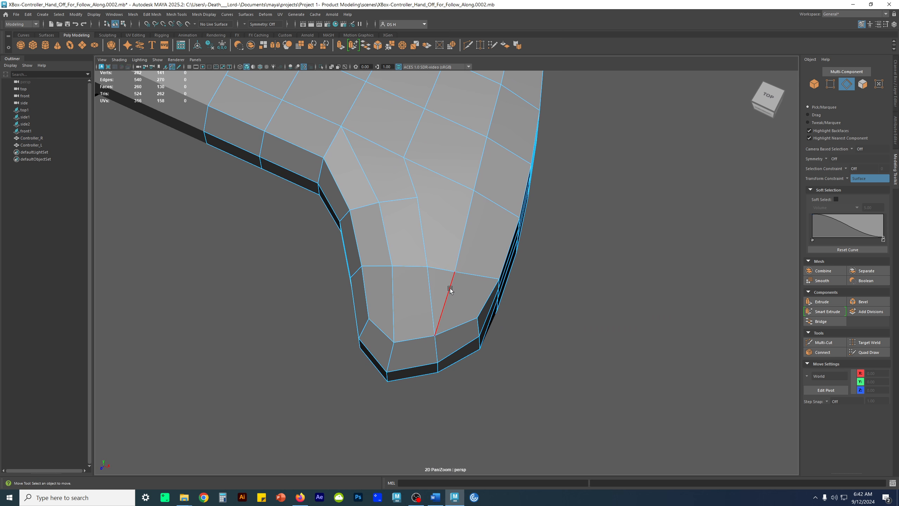
pyautogui.click(446, 309)
pyautogui.keyDown('alt'); pyautogui.moveTo(445, 309); pyautogui.dragTo(538, 289); pyautogui.keyUp('alt')
pyautogui.press('Delete')
# Slide the vertex freed by the deleted diagonal outward to about X 4.81, Z 1.61, and adjust the rerouted corner vertex along the surface
pyautogui.click(447, 233)
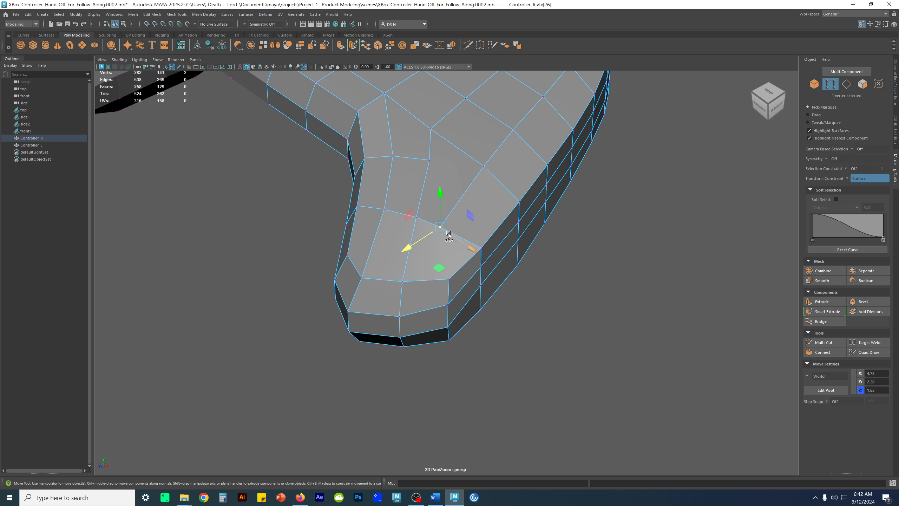
pyautogui.moveTo(451, 236); pyautogui.dragTo(452, 230)
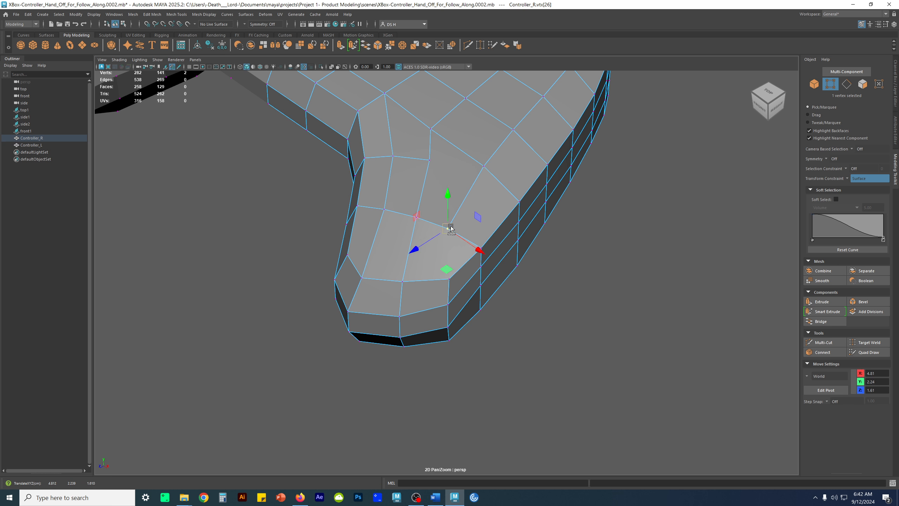
pyautogui.doubleClick(427, 163)
pyautogui.click(652, 332)
pyautogui.click(430, 162)
pyautogui.keyDown('alt'); pyautogui.moveTo(436, 182); pyautogui.dragTo(439, 201); pyautogui.keyUp('alt')
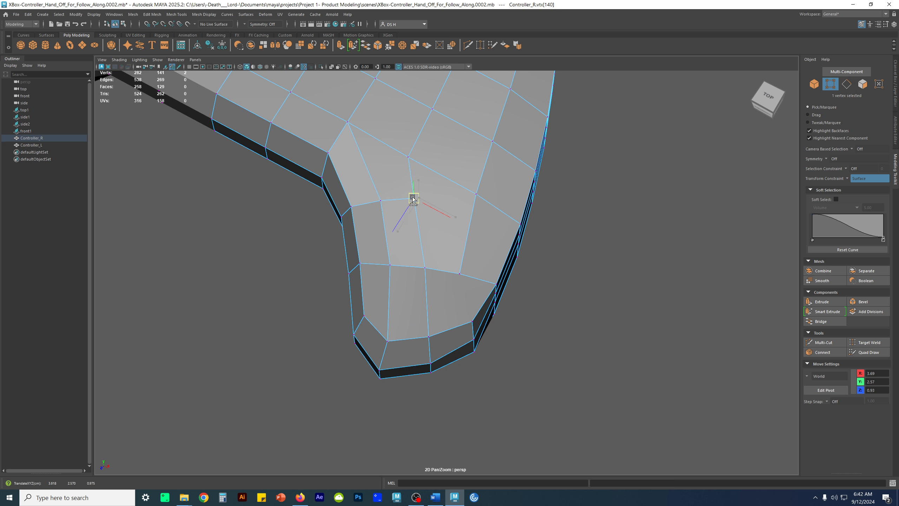
# Slide the inner grip vertex and the adjacent rerouted corner vertex over the surface, placing the corner at about X 3.75, Z 1.07
pyautogui.click(379, 202)
pyautogui.moveTo(380, 204); pyautogui.dragTo(447, 209)
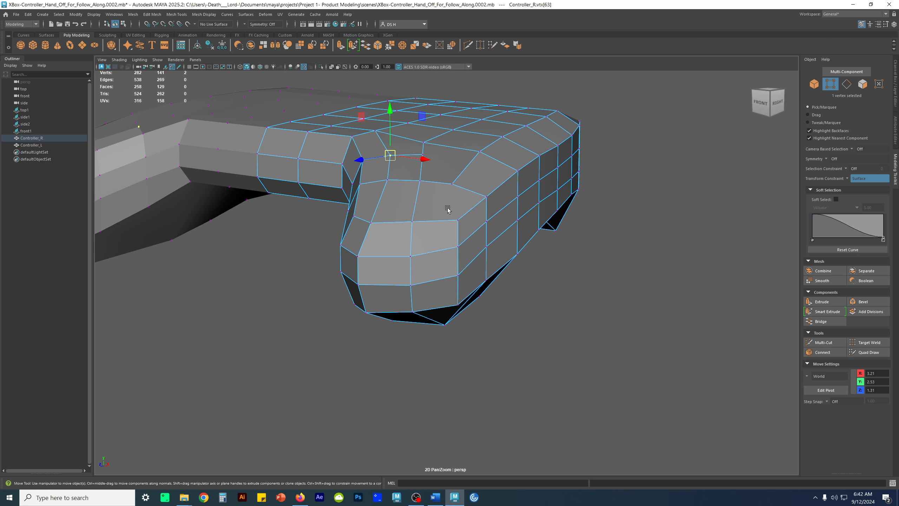
pyautogui.keyDown('alt'); pyautogui.moveTo(461, 229); pyautogui.dragTo(488, 231); pyautogui.keyUp('alt')
pyautogui.click(402, 218)
pyautogui.moveTo(402, 218); pyautogui.dragTo(410, 226)
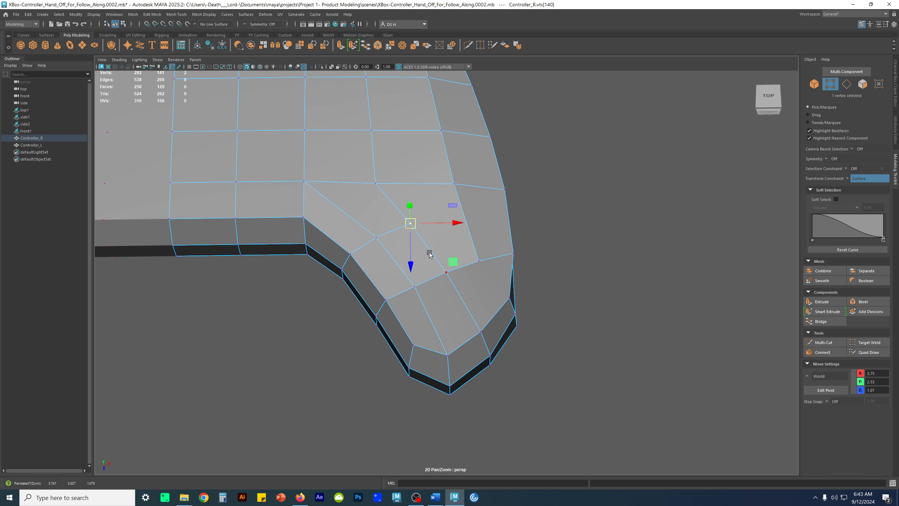
pyautogui.click(545, 255)
# Cut from the grip tip's outer corner to the cross-loop vertex above, and continue through a new point in the large face to the rerouted corner vertex
pyautogui.keyDown('alt'); pyautogui.moveTo(484, 279); pyautogui.dragTo(453, 253); pyautogui.keyUp('alt')
pyautogui.keyDown('shift'); pyautogui.moveTo(461, 211); pyautogui.dragTo(476, 257, button='right'); pyautogui.keyUp('shift')
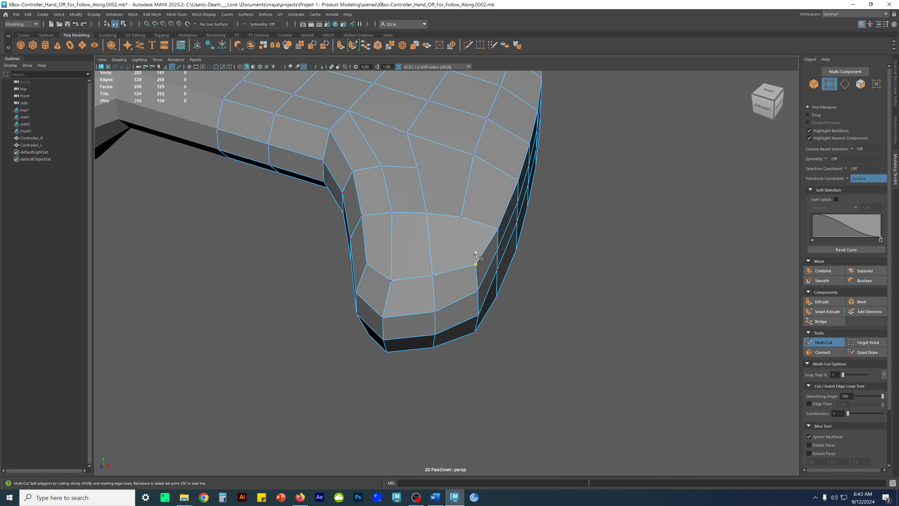
pyautogui.click(461, 216)
pyautogui.press('w')
pyautogui.moveTo(518, 218)
pyautogui.keyDown('alt'); pyautogui.mouseDown()
pyautogui.moveTo(533, 229)
pyautogui.moveTo(510, 210)
pyautogui.moveTo(522, 219)
pyautogui.mouseUp(); pyautogui.keyUp('alt')
pyautogui.keyDown('shift'); pyautogui.moveTo(514, 190); pyautogui.dragTo(527, 237, button='right'); pyautogui.keyUp('shift')
pyautogui.click(457, 199)
pyautogui.click(422, 191)
pyautogui.press('w')
pyautogui.keyDown('alt'); pyautogui.moveTo(422, 167); pyautogui.dragTo(401, 264); pyautogui.keyUp('alt')
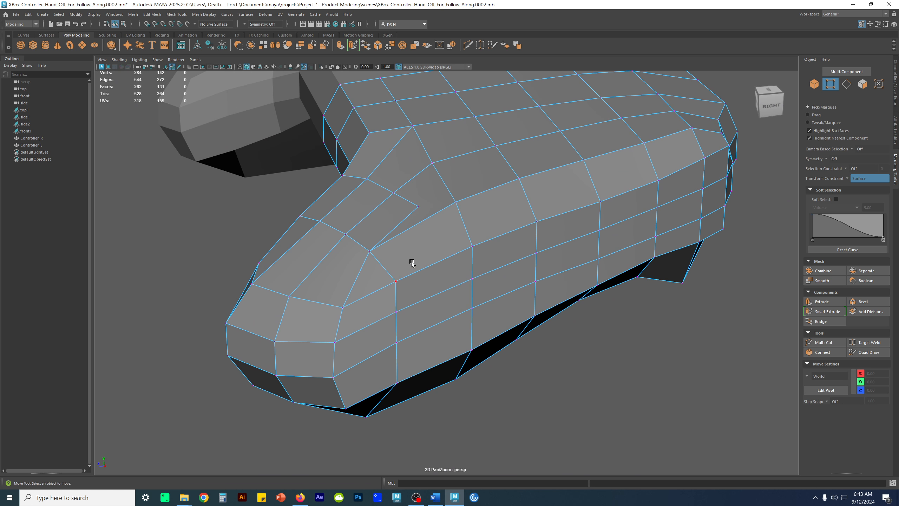
pyautogui.keyDown('alt'); pyautogui.moveTo(412, 259); pyautogui.dragTo(444, 233); pyautogui.keyUp('alt')
pyautogui.click(443, 233)
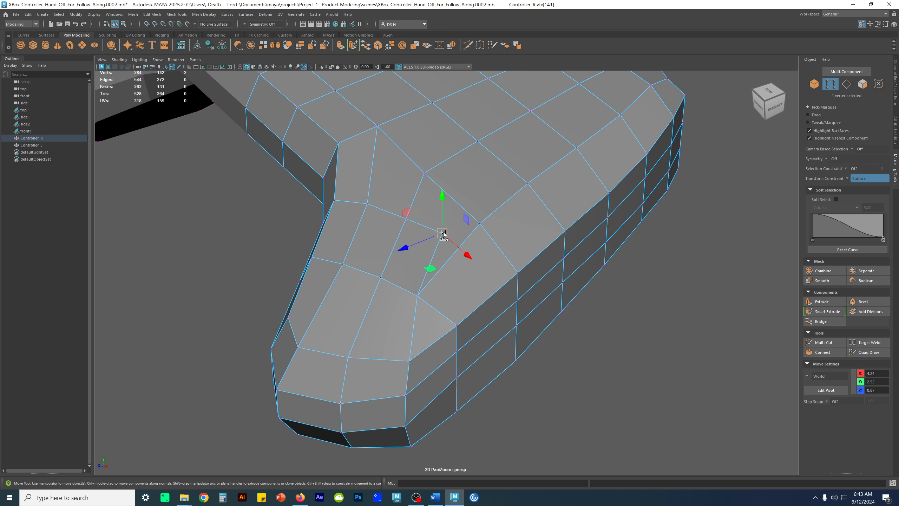
pyautogui.keyDown('shift'); pyautogui.moveTo(505, 196); pyautogui.dragTo(467, 222, button='right'); pyautogui.keyUp('shift')
pyautogui.moveTo(439, 234); pyautogui.dragTo(480, 223)
pyautogui.keyDown('alt'); pyautogui.moveTo(520, 363); pyautogui.dragTo(549, 357); pyautogui.keyUp('alt')
pyautogui.hotkey('ctrl', 'z')
pyautogui.keyDown('alt'); pyautogui.moveTo(544, 325); pyautogui.dragTo(503, 322); pyautogui.keyUp('alt')
pyautogui.press('w')
pyautogui.keyDown('alt'); pyautogui.moveTo(412, 266); pyautogui.dragTo(478, 257); pyautogui.keyUp('alt')
pyautogui.click(613, 277)
# Delete the long top edge linking the grip's cross loop to the outer loop vertex beside the new cut
pyautogui.press('q')
pyautogui.keyDown('alt'); pyautogui.moveTo(555, 278); pyautogui.dragTo(482, 274); pyautogui.keyUp('alt')
pyautogui.press('F10')
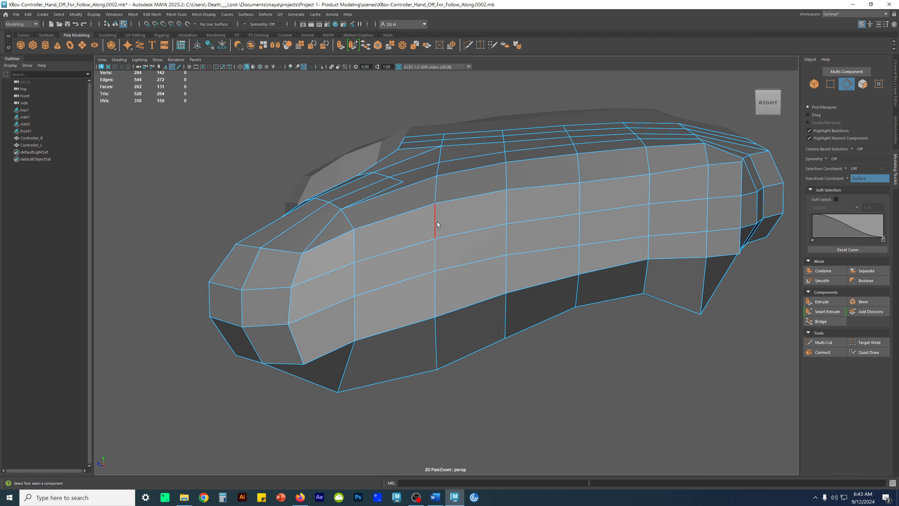
pyautogui.keyDown('alt'); pyautogui.moveTo(435, 222); pyautogui.dragTo(424, 240); pyautogui.keyUp('alt')
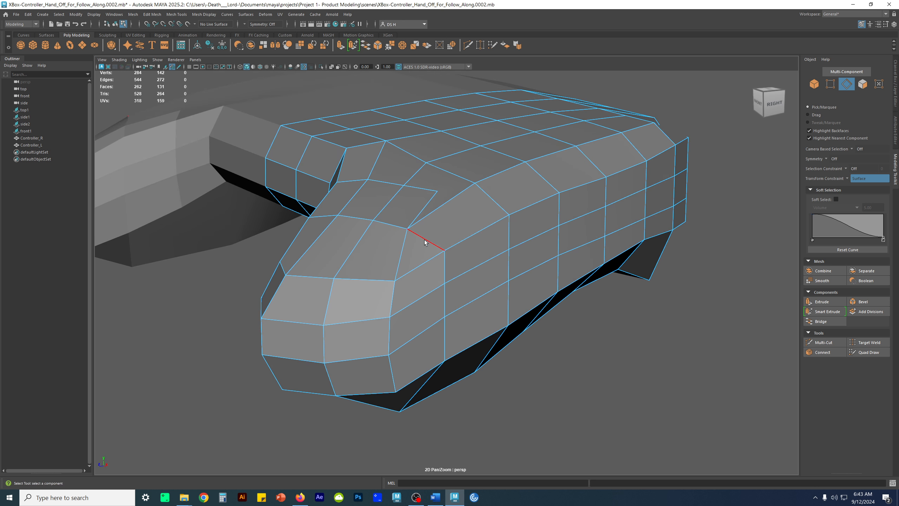
pyautogui.click(452, 201)
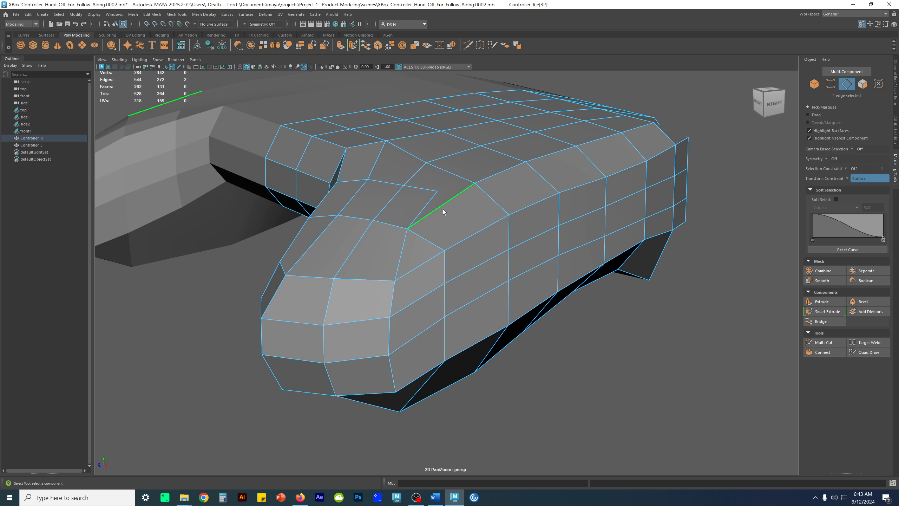
pyautogui.press('Delete')
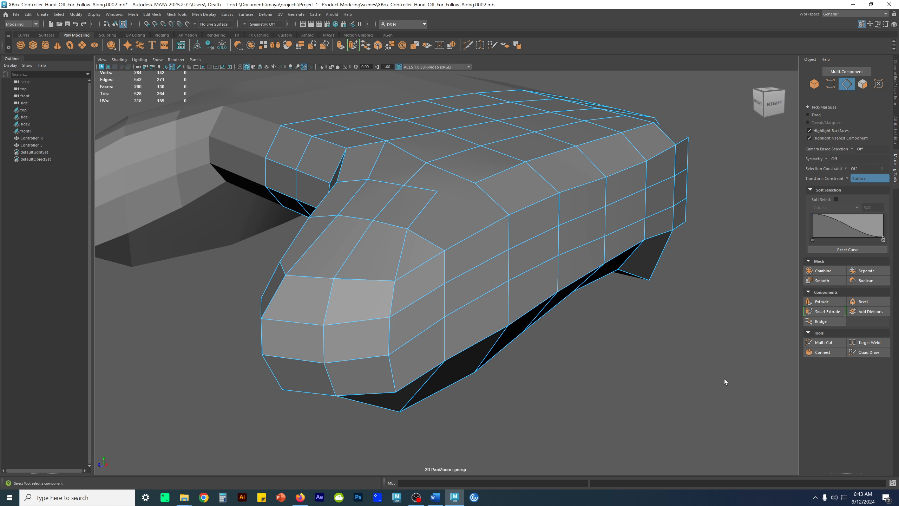
# Cut from the cross-loop vertex through a new point in the open face to the vertex on the grip's outer side with Multi-Cut
pyautogui.keyDown('shift'); pyautogui.moveTo(529, 213); pyautogui.dragTo(487, 214, button='right'); pyautogui.keyUp('shift')
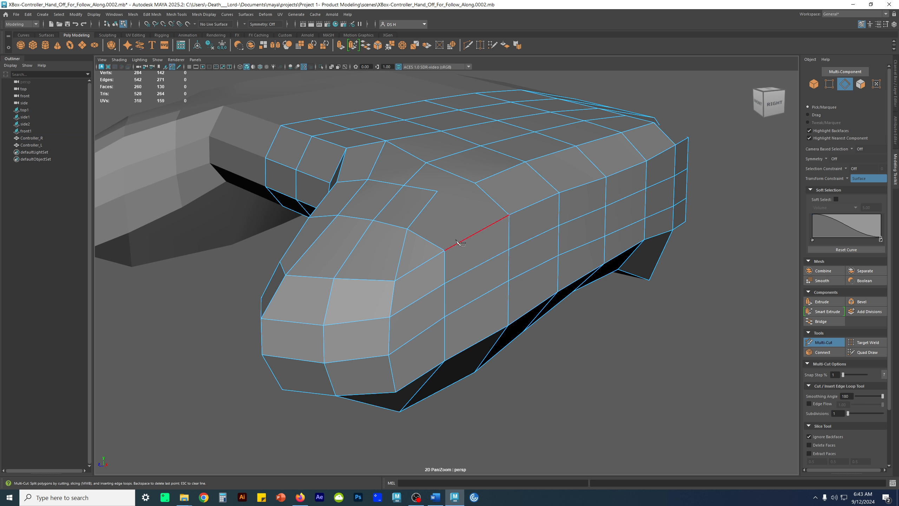
pyautogui.click(407, 228)
pyautogui.click(445, 250)
pyautogui.press('w')
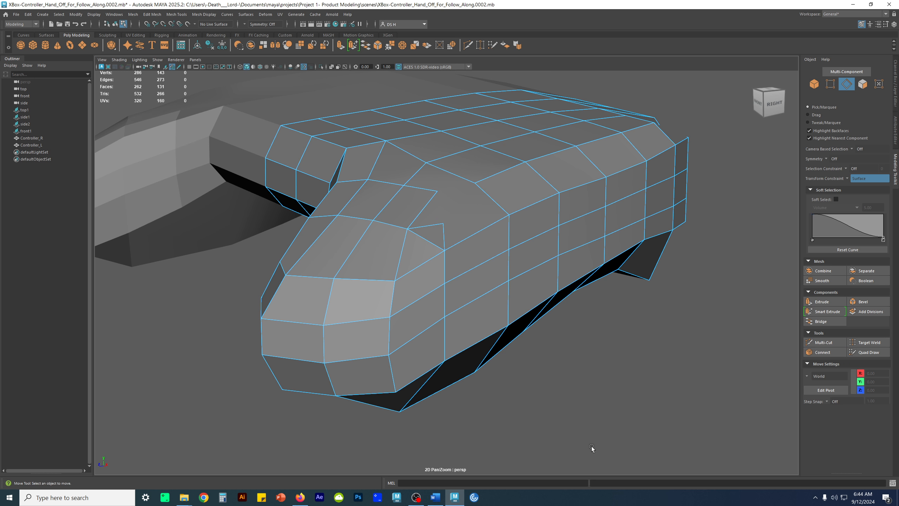